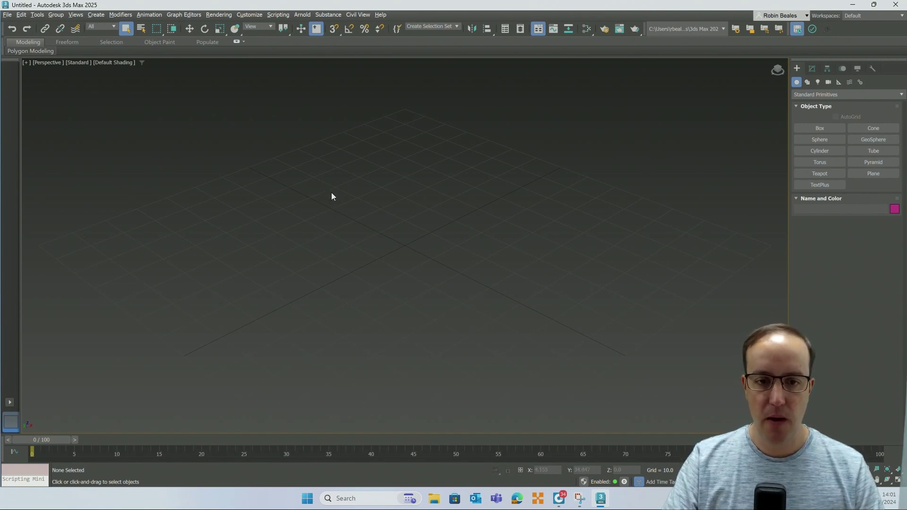
Step: Create a box beam with Length 100, Width 5 and Height 5
{"action": "left_click_drag", "start_coordinate": [330, 186], "coordinate": [472, 301]}
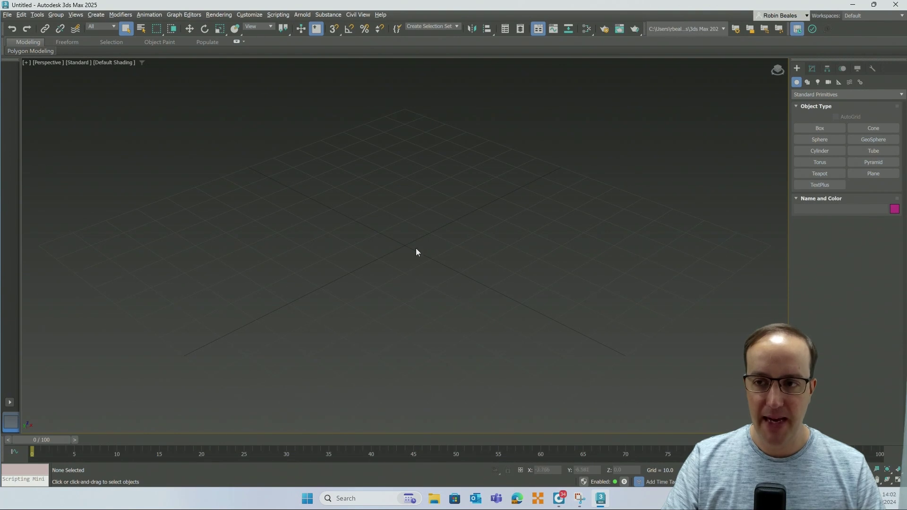
{"action": "left_click", "coordinate": [815, 126]}
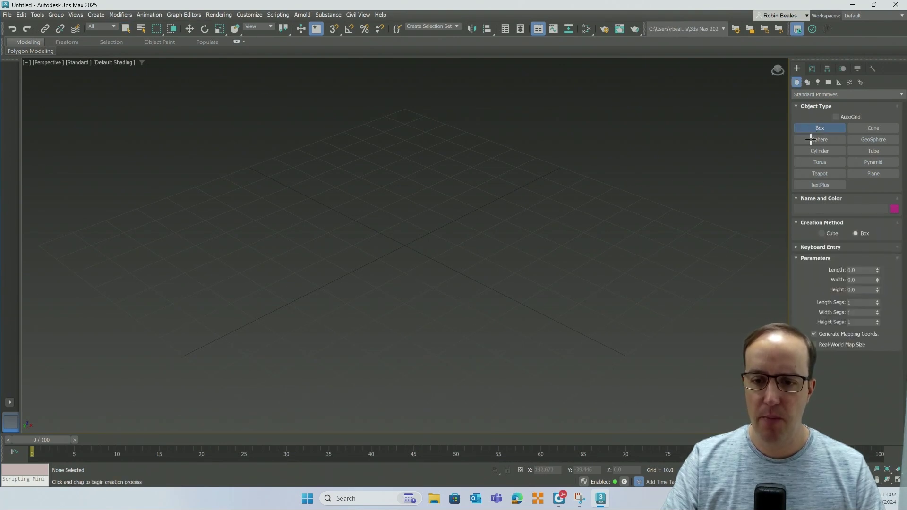
{"action": "left_click_drag", "start_coordinate": [571, 354], "coordinate": [565, 301]}
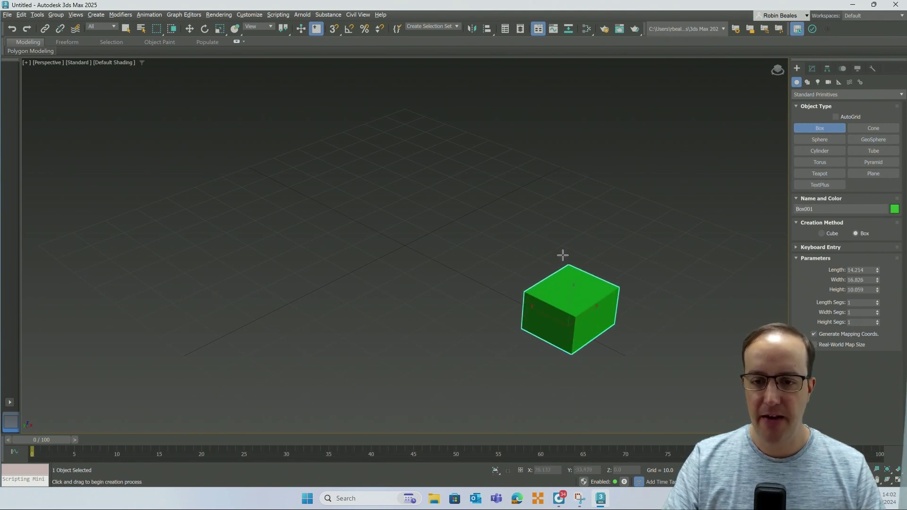
{"action": "double_click", "coordinate": [865, 269]}
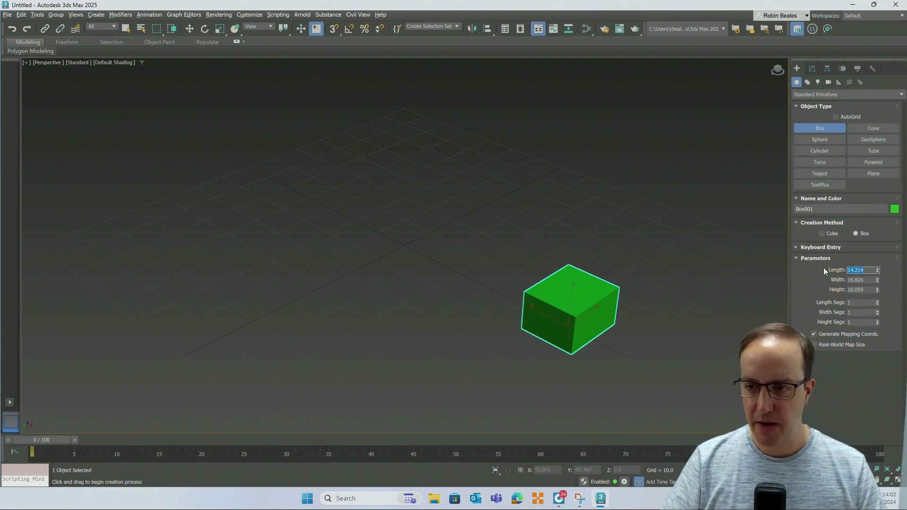
{"action": "type", "text": "100"}
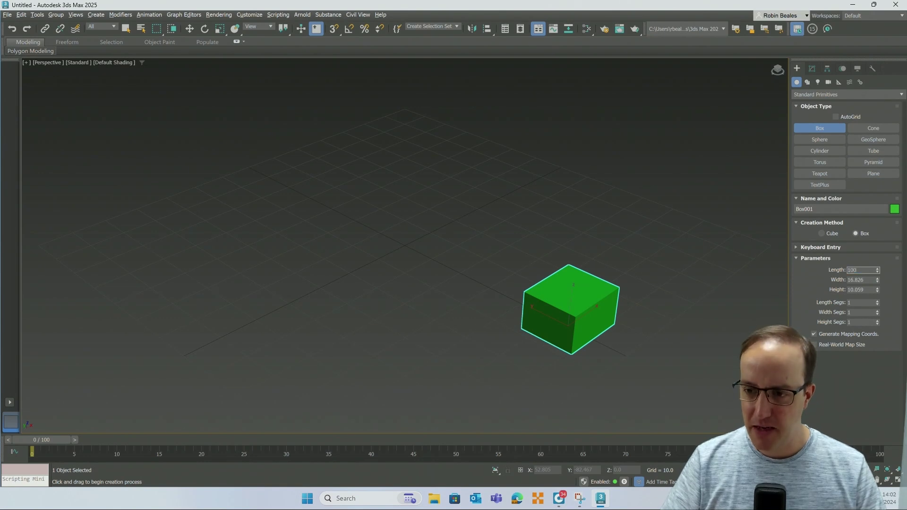
{"action": "key", "text": "Tab"}
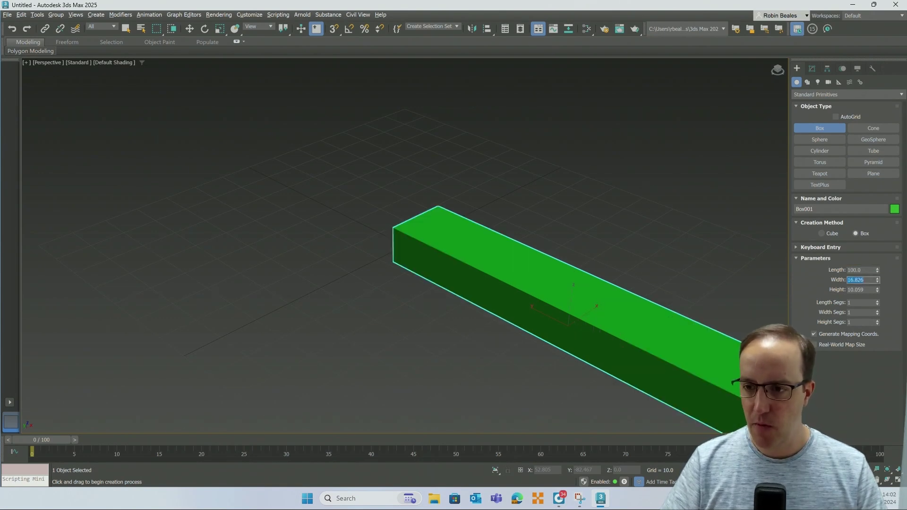
{"action": "type", "text": "5"}
{"action": "key", "text": "Tab"}
{"action": "type", "text": "5"}
{"action": "key", "text": "Tab"}
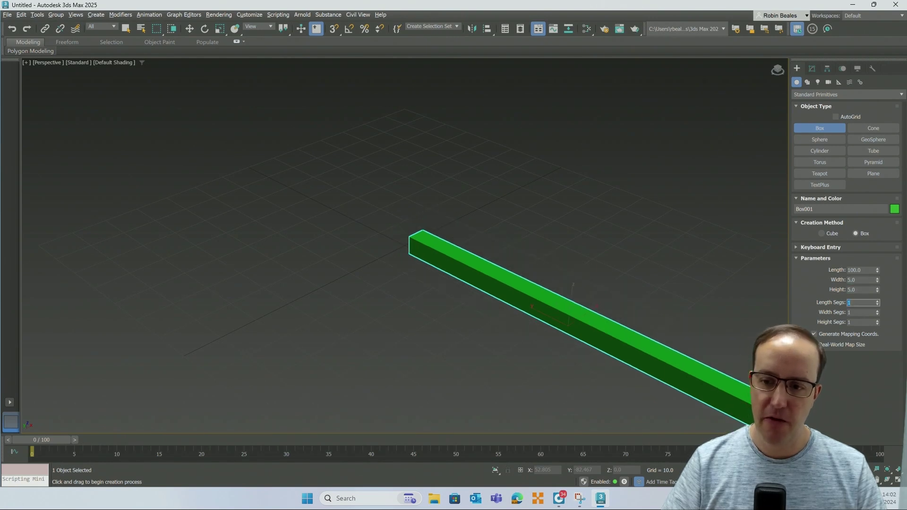
{"action": "left_click", "coordinate": [583, 263]}
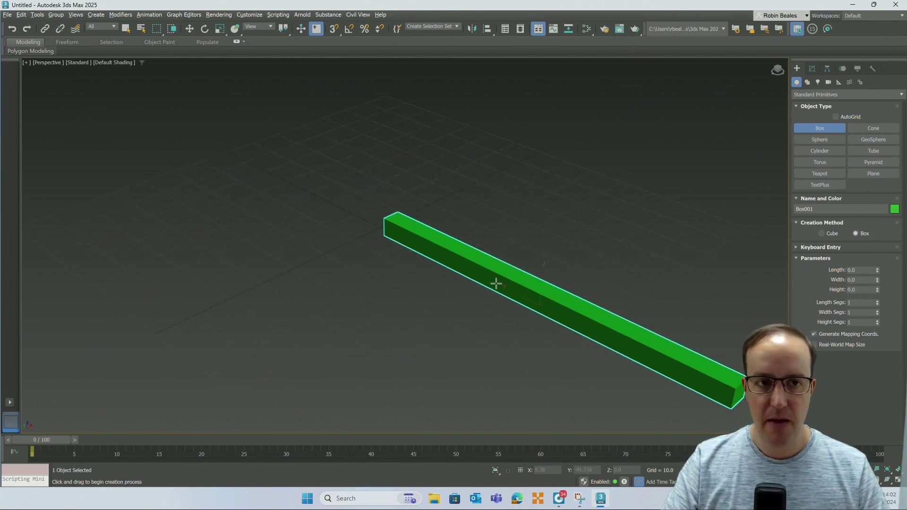
Step: Rotate the beam upright using Angle Snap
{"action": "left_click", "coordinate": [203, 29]}
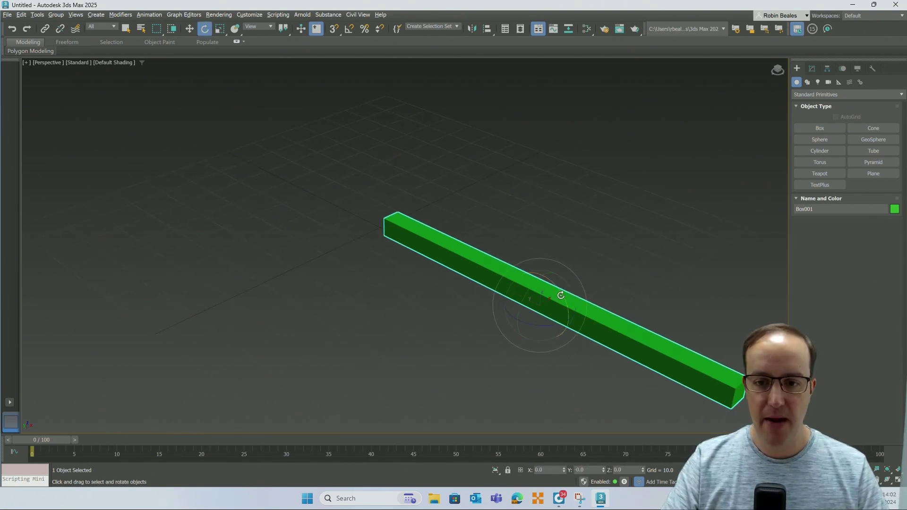
{"action": "key", "text": "a"}
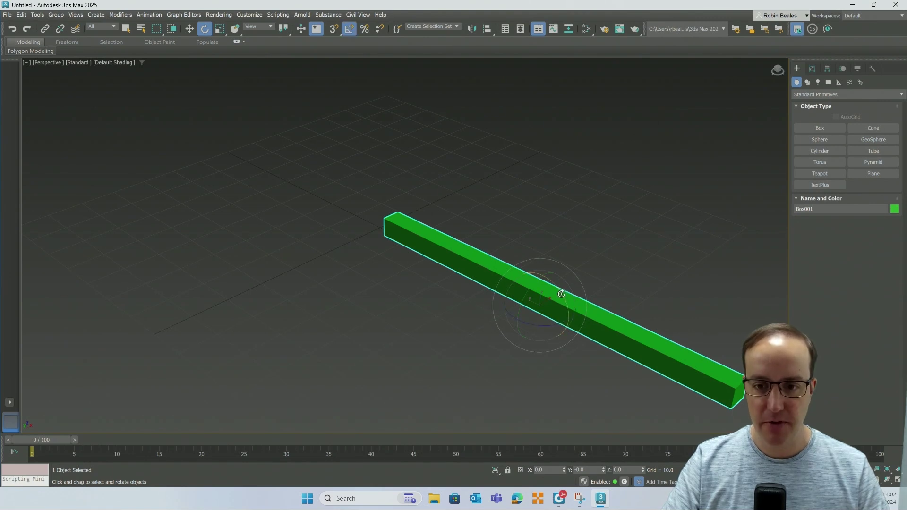
{"action": "left_click_drag", "start_coordinate": [564, 323], "coordinate": [577, 81]}
Step: In the Left view, move the beam up so its bottom sits on the ground line
{"action": "key", "text": "w"}
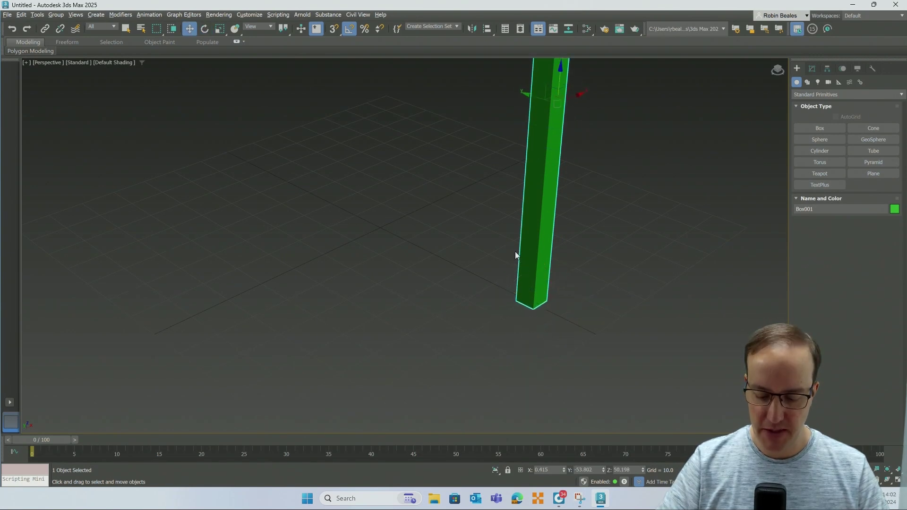
{"action": "key", "text": "l"}
{"action": "scroll", "coordinate": [504, 252], "scroll_direction": "up", "scroll_amount": 6}
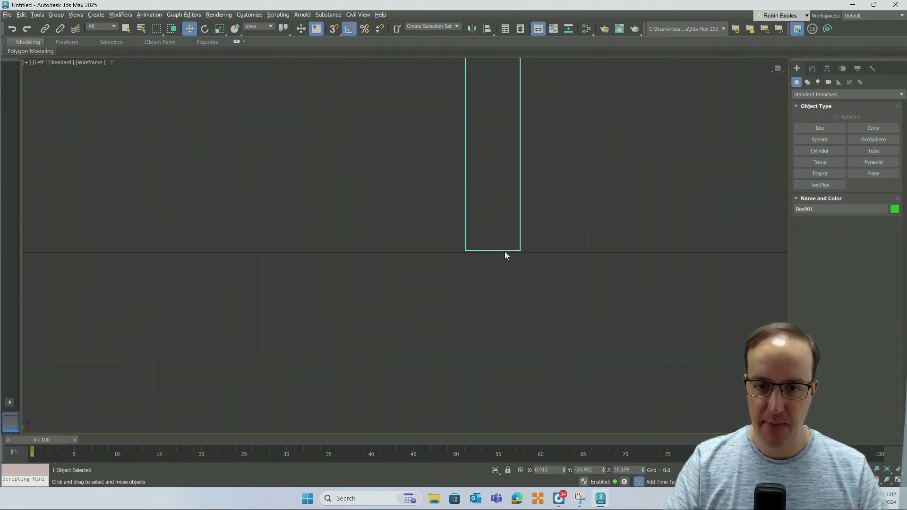
{"action": "scroll", "coordinate": [505, 251], "scroll_direction": "down", "scroll_amount": 4}
{"action": "scroll", "coordinate": [504, 256], "scroll_direction": "down", "scroll_amount": 4}
{"action": "middle_click_drag", "start_coordinate": [496, 186], "coordinate": [509, 197]}
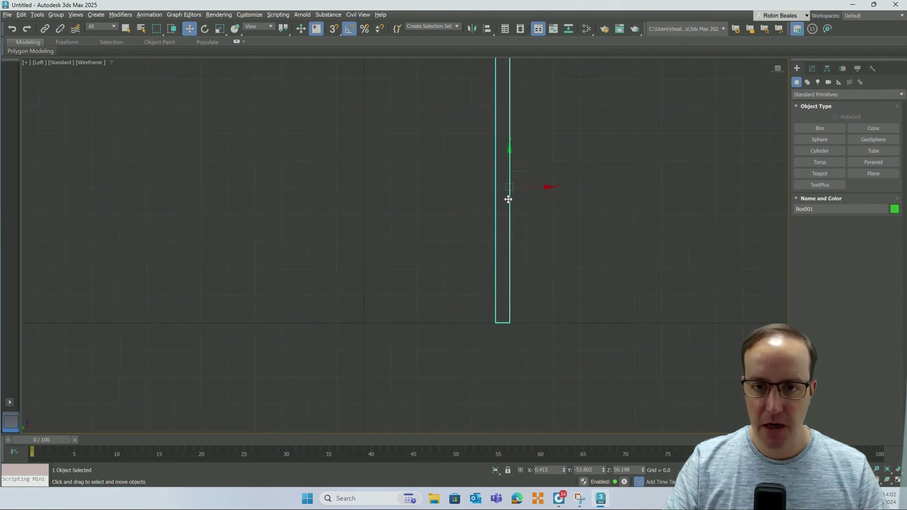
{"action": "scroll", "coordinate": [508, 197], "scroll_direction": "down", "scroll_amount": 2}
{"action": "left_click_drag", "start_coordinate": [510, 150], "coordinate": [511, 148]}
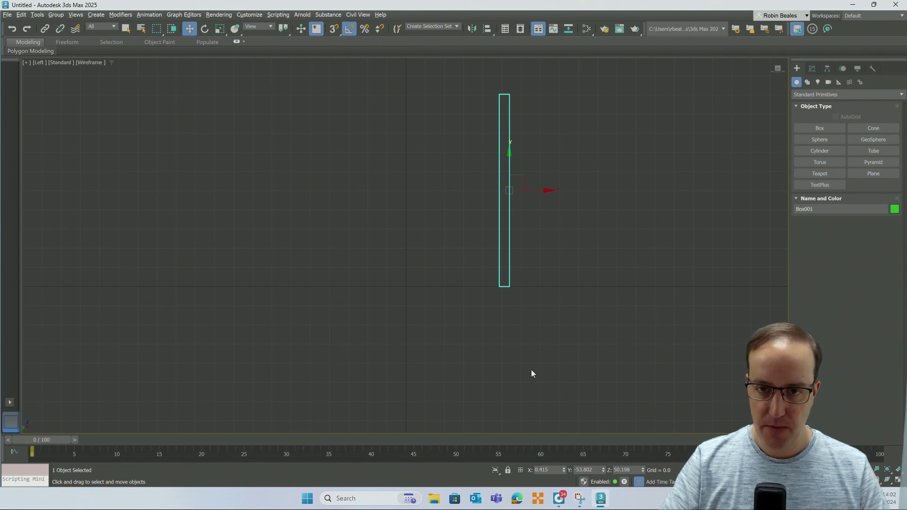
Step: In the Perspective view, move the beam to the grid centre and deselect it
{"action": "key", "text": "shift+super"}
{"action": "middle_click_drag", "start_coordinate": [435, 257], "coordinate": [399, 315]}
{"action": "scroll", "coordinate": [399, 316], "scroll_direction": "down", "scroll_amount": 5}
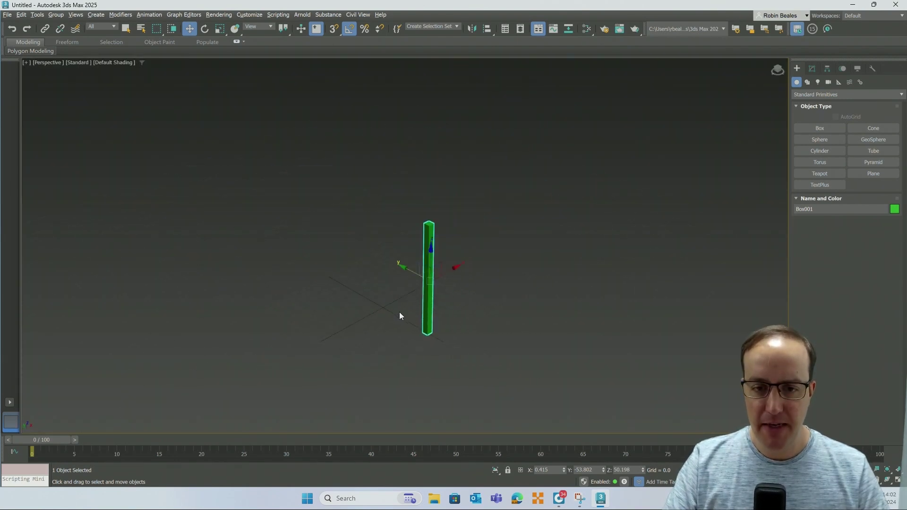
{"action": "scroll", "coordinate": [399, 312], "scroll_direction": "up", "scroll_amount": 4}
{"action": "left_click_drag", "start_coordinate": [443, 227], "coordinate": [472, 243]}
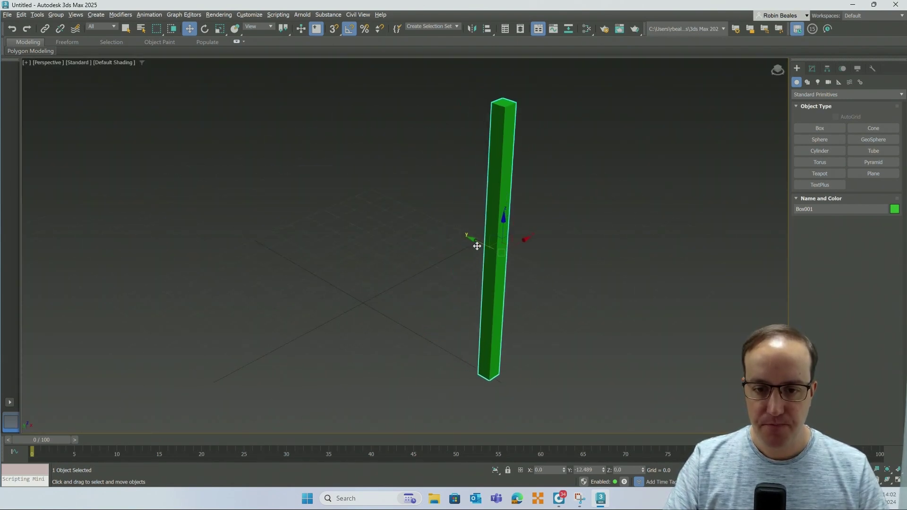
{"action": "left_click", "coordinate": [415, 246]}
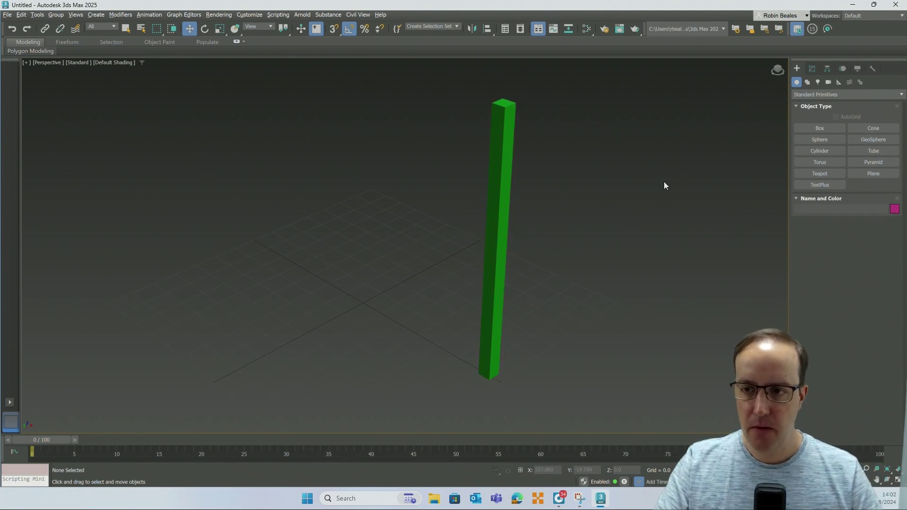
Step: Draw a cylinder beside the beam's base with Radius 5 and Height 6.5
{"action": "left_click", "coordinate": [810, 150]}
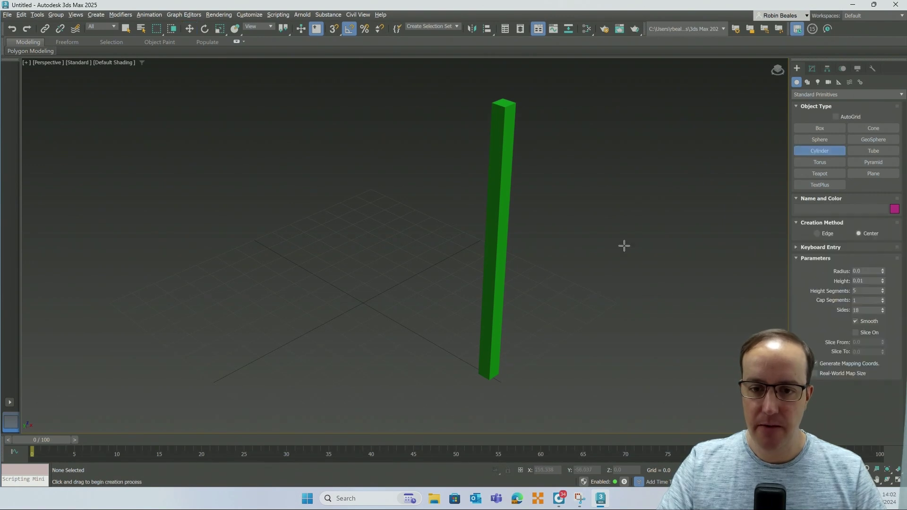
{"action": "middle_click_drag", "start_coordinate": [523, 331], "coordinate": [519, 289]}
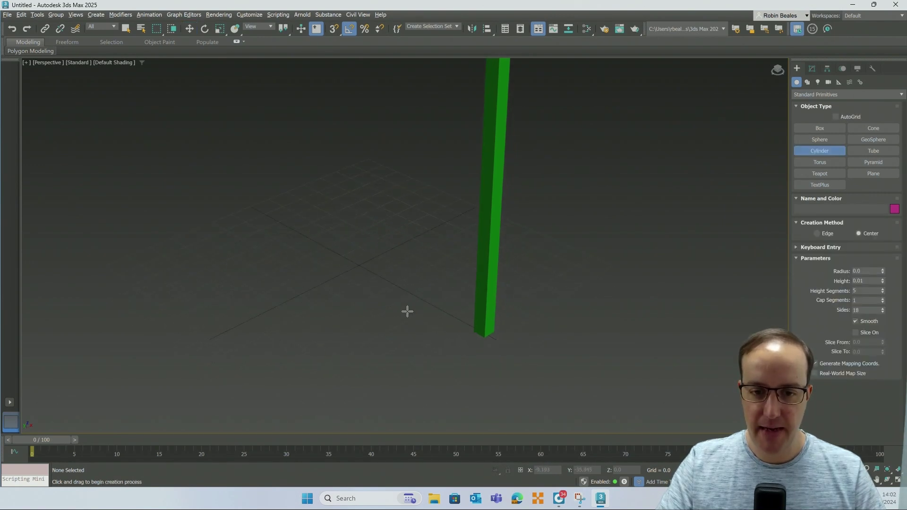
{"action": "mouse_move", "coordinate": [408, 312]}
{"action": "left_mouse_down"}
{"action": "mouse_move", "coordinate": [428, 312]}
{"action": "mouse_move", "coordinate": [418, 316]}
{"action": "left_mouse_up"}
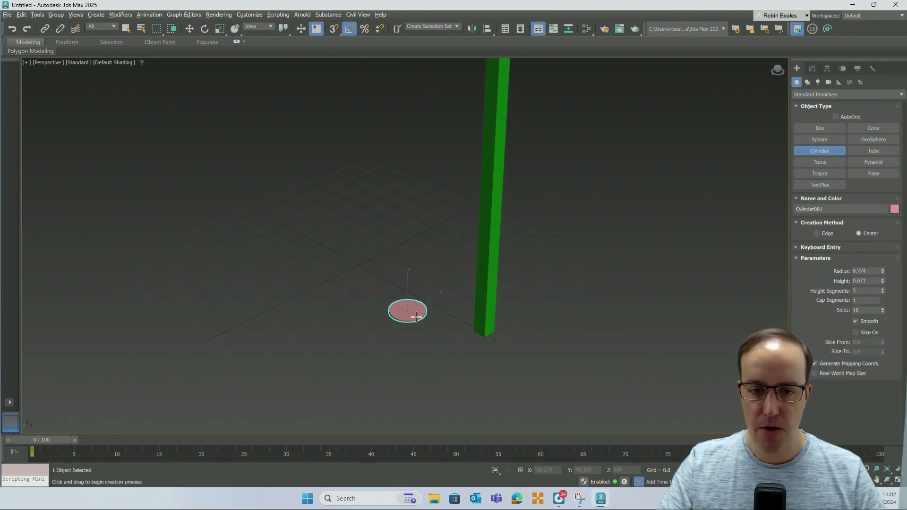
{"action": "left_click", "coordinate": [416, 307]}
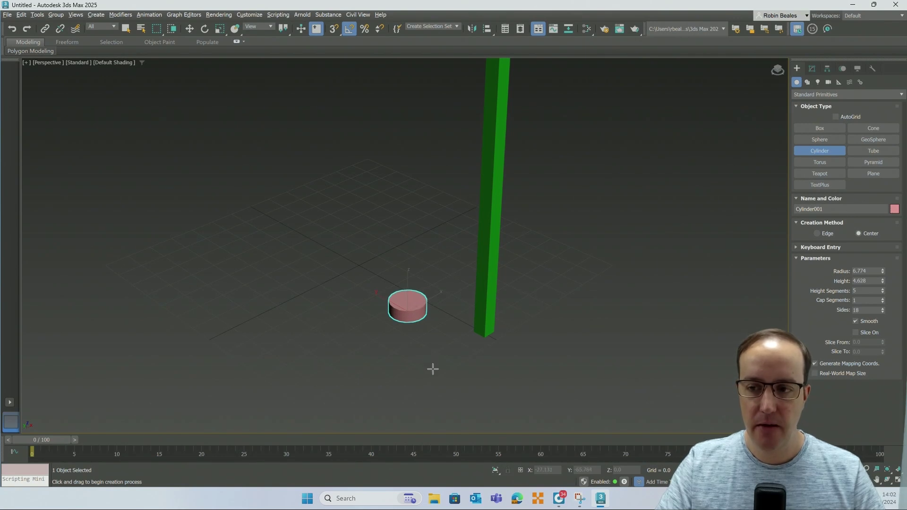
{"action": "double_click", "coordinate": [869, 272]}
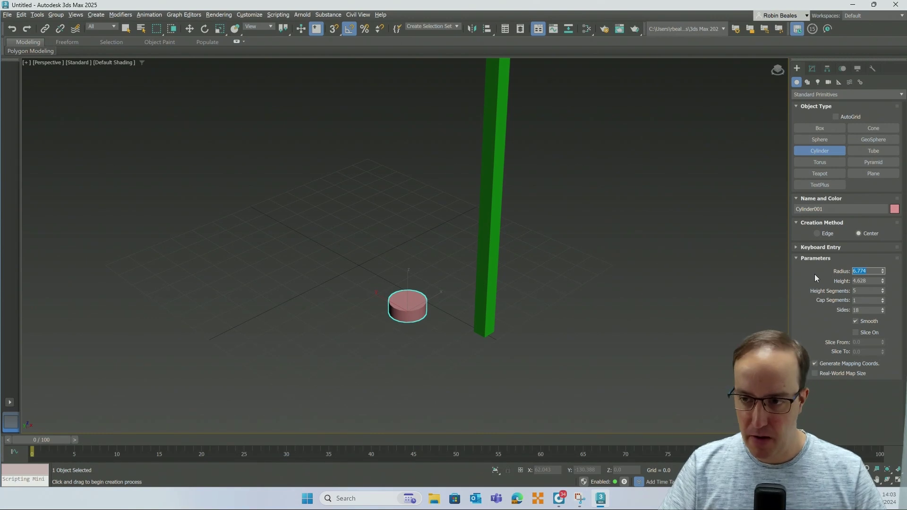
{"action": "type", "text": "5"}
{"action": "key", "text": "Tab"}
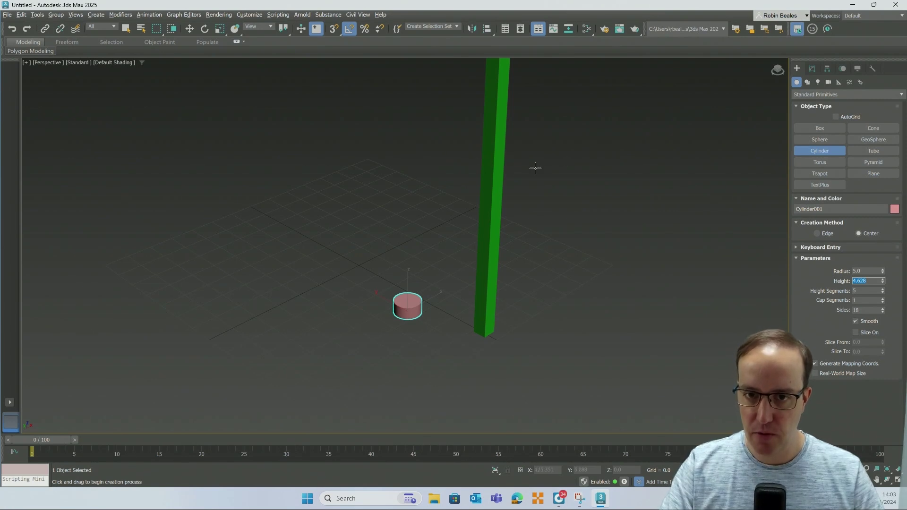
{"action": "type", "text": "6"}
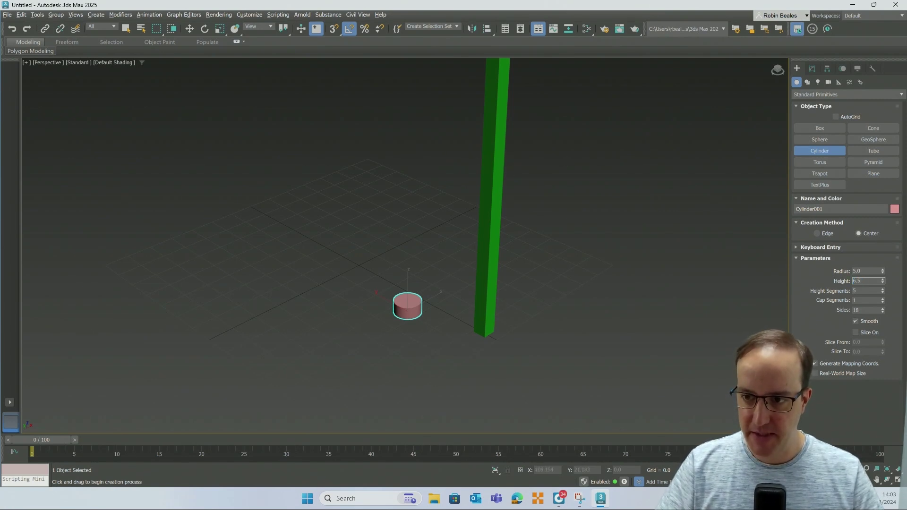
{"action": "type", "text": ".5"}
{"action": "key", "text": "Return"}
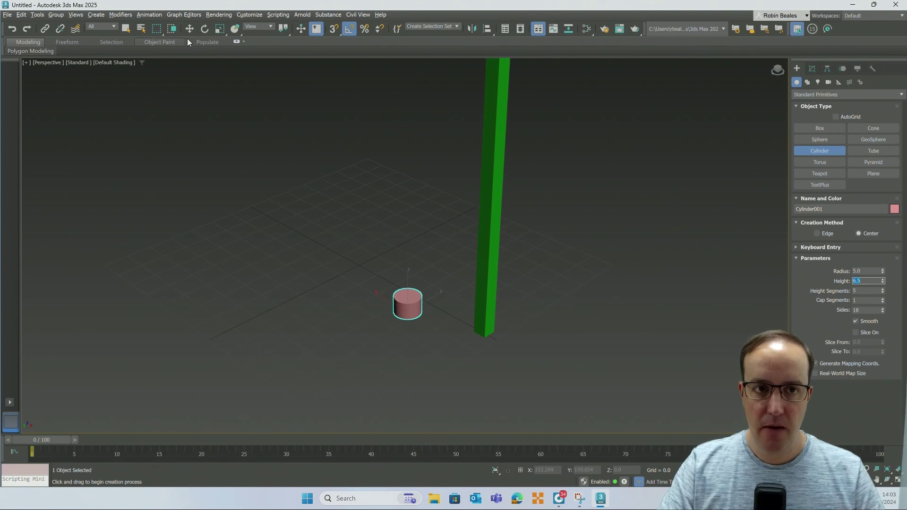
Step: Rotate the pink cylinder onto its side
{"action": "left_click", "coordinate": [204, 29]}
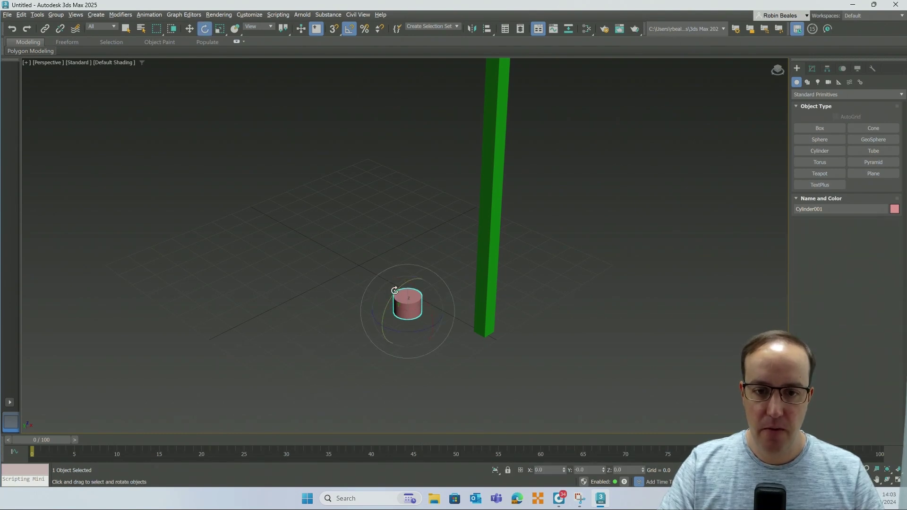
{"action": "left_click_drag", "start_coordinate": [394, 290], "coordinate": [384, 307]}
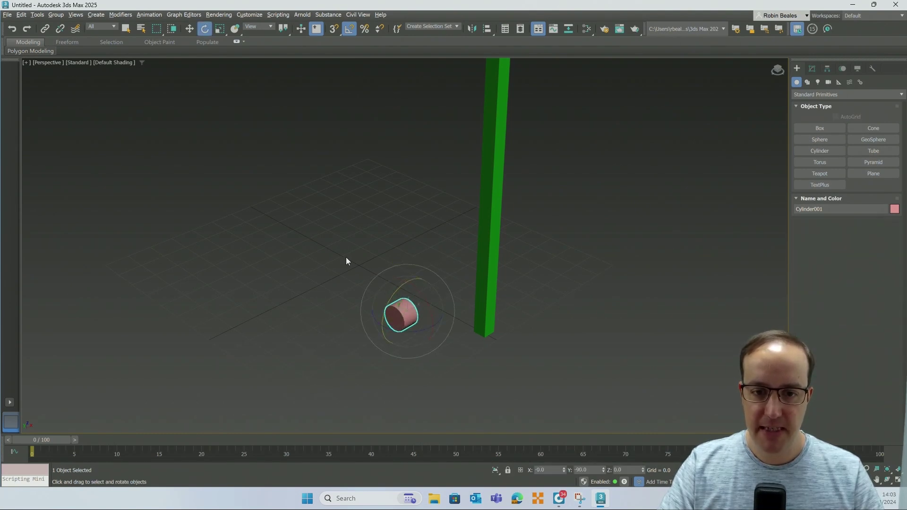
{"action": "left_click", "coordinate": [346, 261]}
{"action": "key", "text": "ctrl+z"}
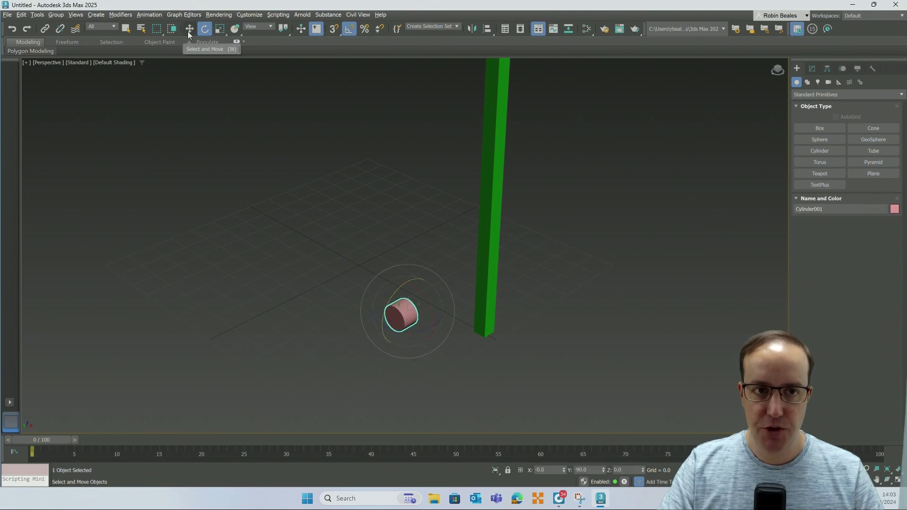
Step: In the Left view, raise the cylinder and centre it on the beam's top end
{"action": "left_click", "coordinate": [189, 31]}
{"action": "key", "text": "l"}
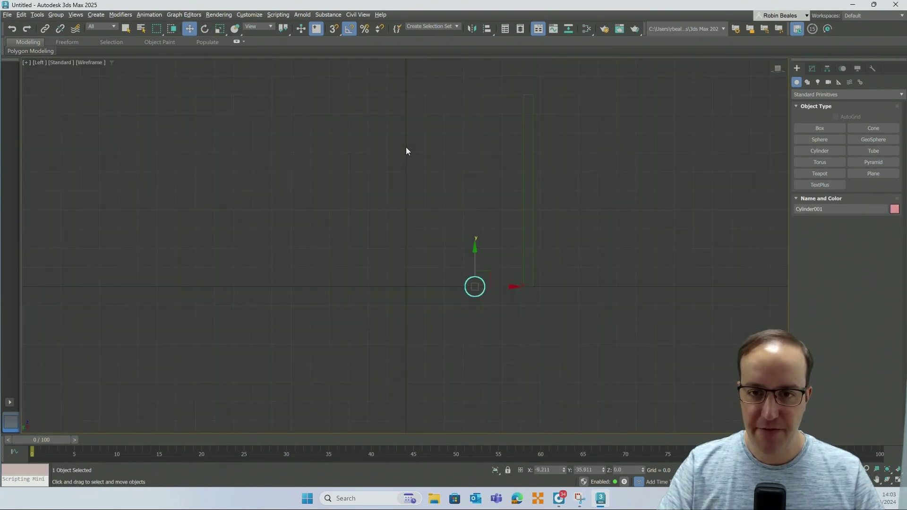
{"action": "middle_click_drag", "start_coordinate": [431, 182], "coordinate": [410, 206]}
{"action": "left_click_drag", "start_coordinate": [462, 299], "coordinate": [527, 57]}
{"action": "scroll", "coordinate": [518, 102], "scroll_direction": "up", "scroll_amount": 8}
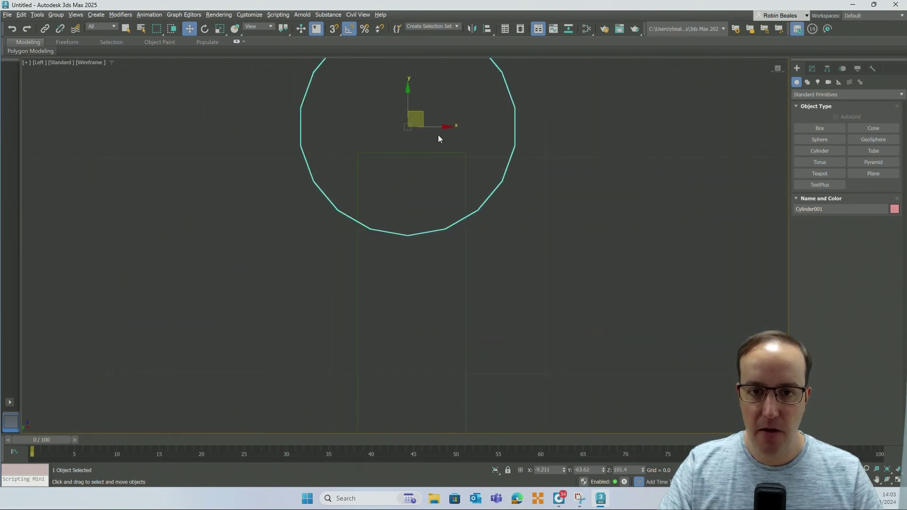
{"action": "left_click_drag", "start_coordinate": [437, 126], "coordinate": [452, 126]}
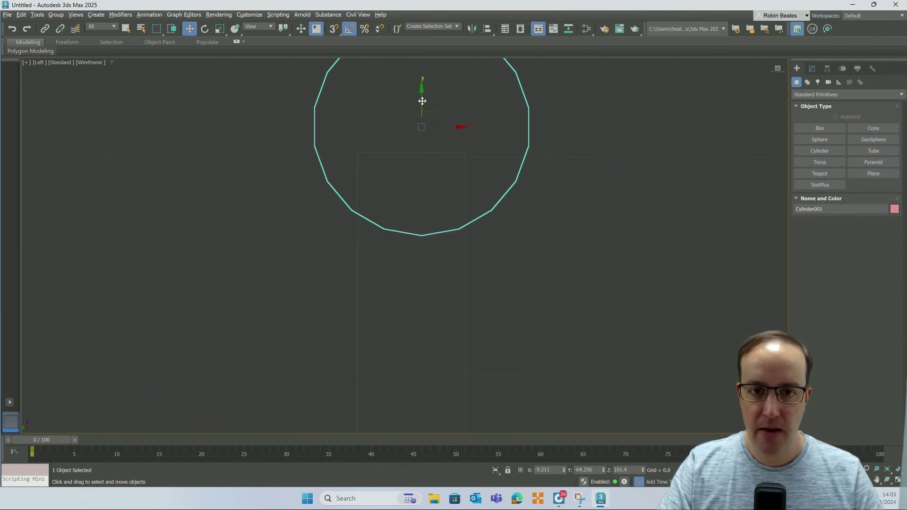
{"action": "left_click_drag", "start_coordinate": [422, 100], "coordinate": [422, 126]}
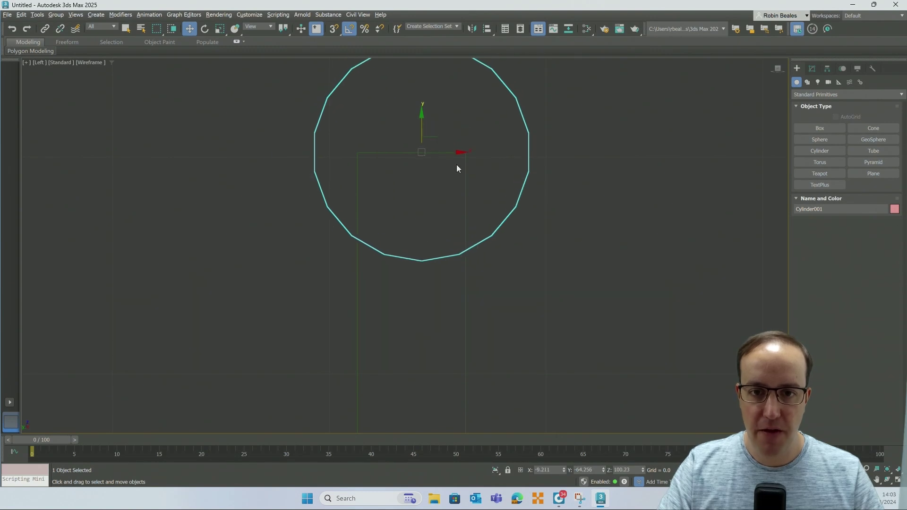
{"action": "left_click_drag", "start_coordinate": [454, 151], "coordinate": [449, 155]}
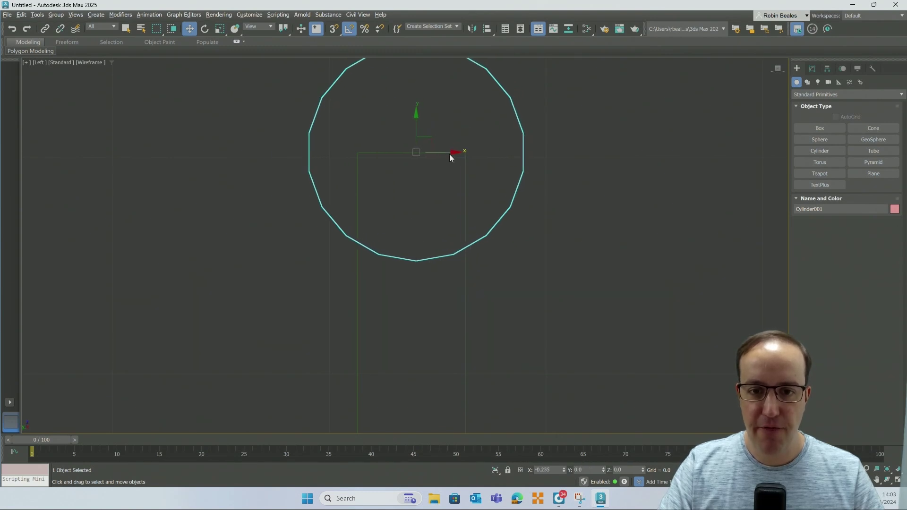
{"action": "left_click", "coordinate": [602, 214]}
Step: In the Top view, slide the cylinder along X onto the beam, then show the grid
{"action": "key", "text": "p"}
{"action": "middle_click_drag", "start_coordinate": [597, 203], "coordinate": [513, 243]}
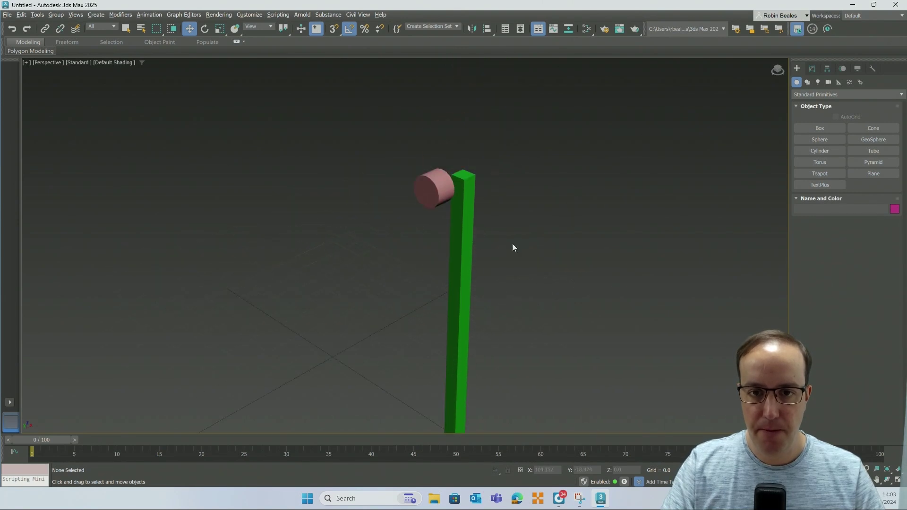
{"action": "left_click", "coordinate": [434, 189]}
{"action": "key", "text": "t"}
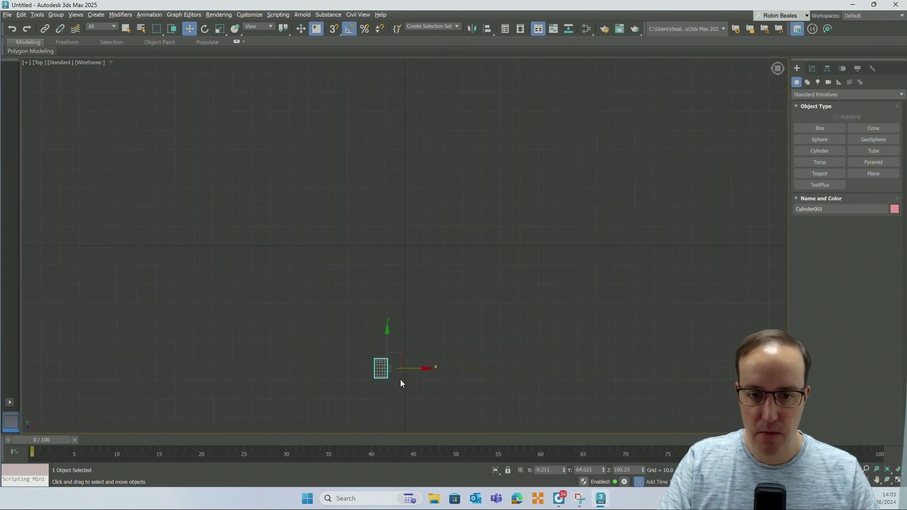
{"action": "scroll", "coordinate": [400, 380], "scroll_direction": "up", "scroll_amount": 5}
{"action": "left_click_drag", "start_coordinate": [337, 338], "coordinate": [476, 341]}
{"action": "left_click", "coordinate": [498, 307]}
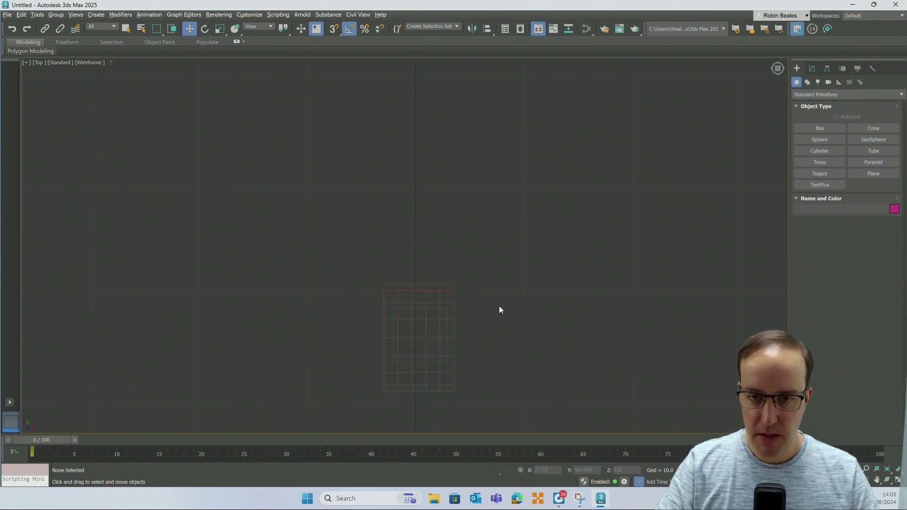
{"action": "key", "text": "p"}
{"action": "scroll", "coordinate": [494, 268], "scroll_direction": "down", "scroll_amount": 3}
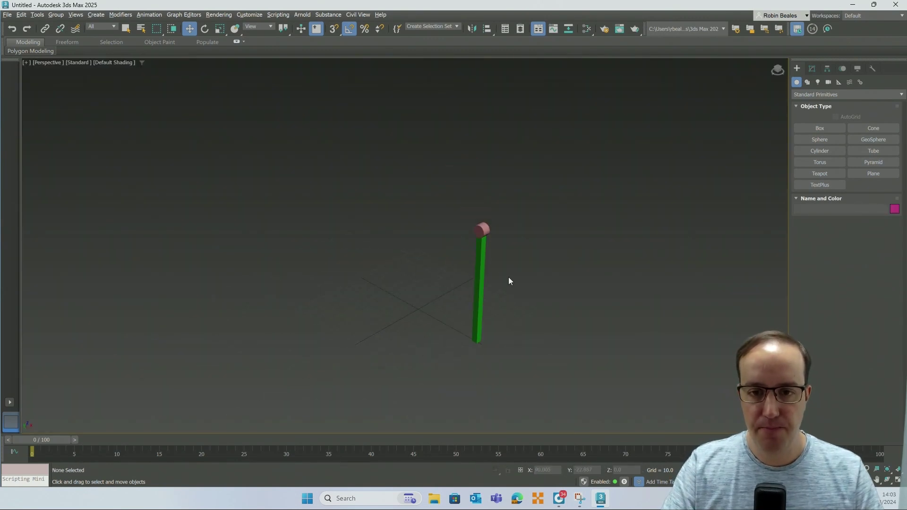
{"action": "scroll", "coordinate": [509, 277], "scroll_direction": "up", "scroll_amount": 3}
{"action": "key", "text": "g"}
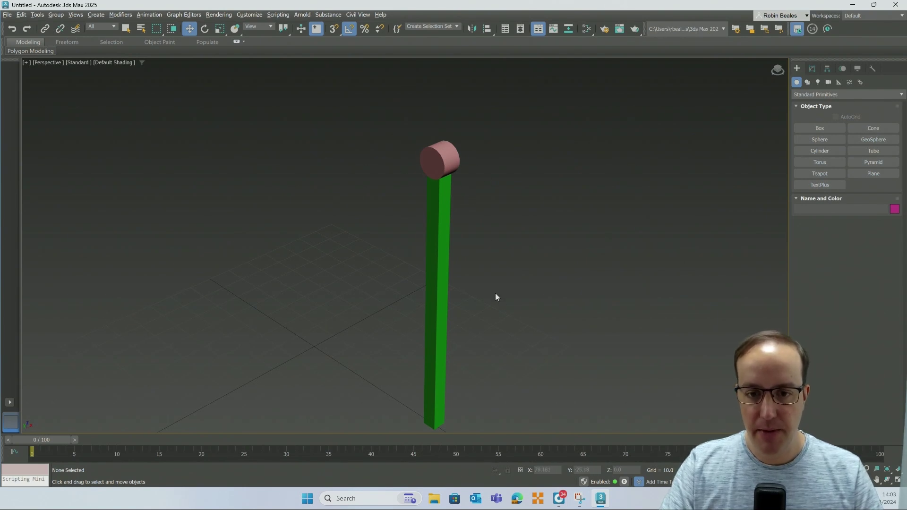
Step: Select the upright beam and joint, and Shift-rotate a copy 90° to horizontal
{"action": "left_click_drag", "start_coordinate": [495, 297], "coordinate": [408, 167]}
{"action": "left_click_drag", "start_coordinate": [370, 128], "coordinate": [370, 127]}
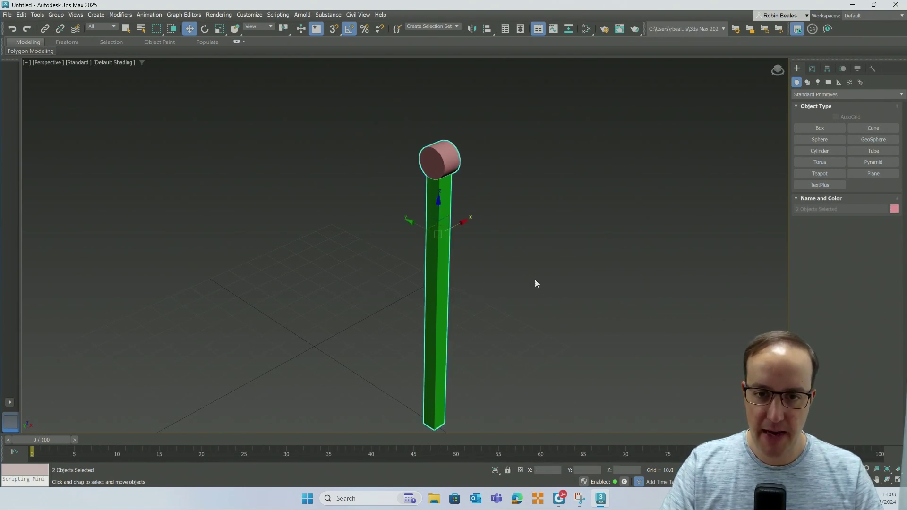
{"action": "left_click_drag", "start_coordinate": [519, 287], "coordinate": [360, 111]}
{"action": "left_click_drag", "start_coordinate": [558, 325], "coordinate": [345, 95]}
{"action": "left_click_drag", "start_coordinate": [510, 249], "coordinate": [372, 103]}
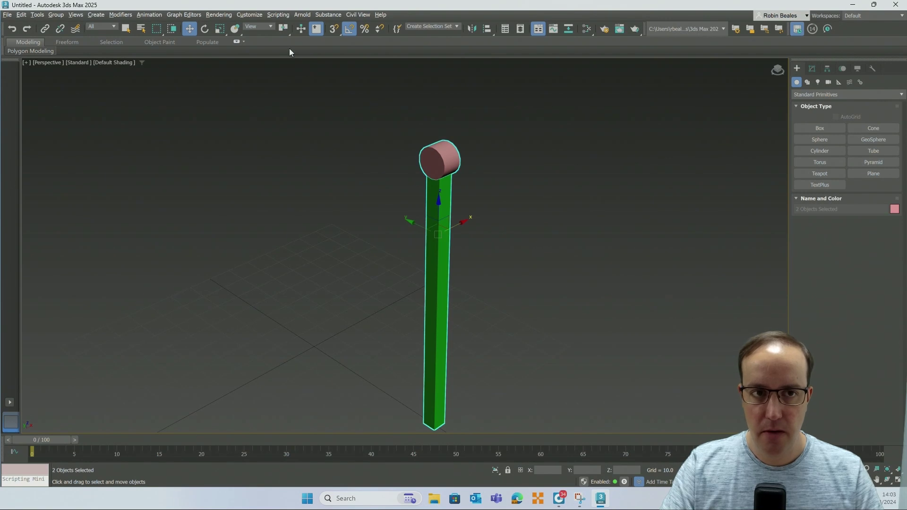
{"action": "left_click", "coordinate": [205, 30]}
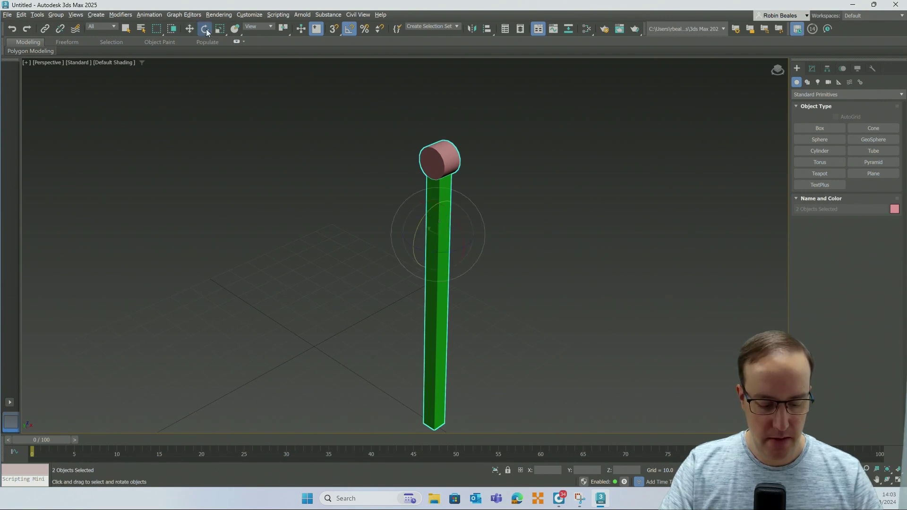
{"action": "left_click_drag", "start_coordinate": [461, 231], "coordinate": [464, 212], "text": "shift"}
{"action": "left_click", "coordinate": [462, 288]}
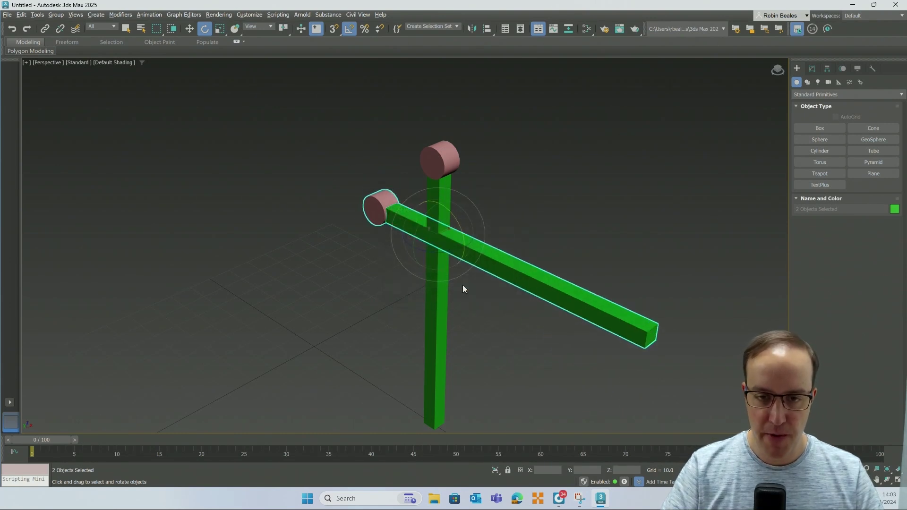
Step: In the Left view, move the horizontal copy up to the column top
{"action": "key", "text": "l"}
{"action": "left_click", "coordinate": [189, 29]}
{"action": "key", "text": "z"}
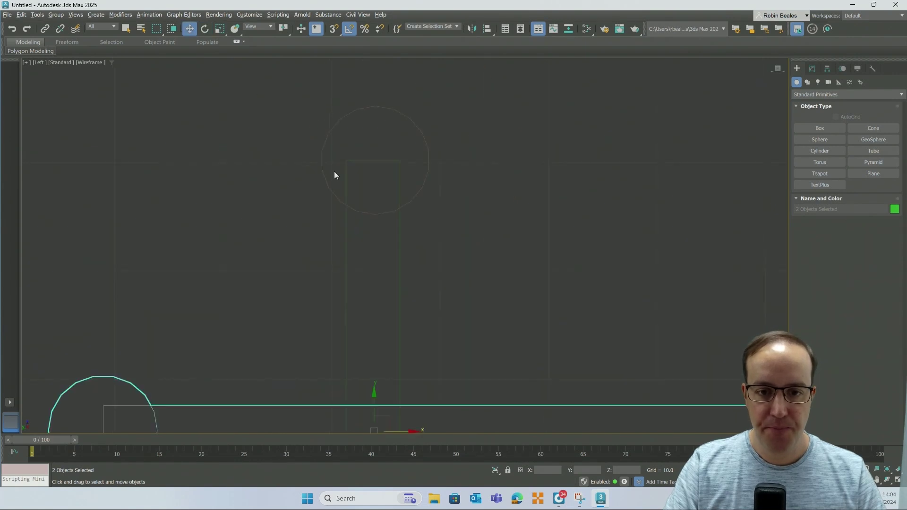
{"action": "left_click_drag", "start_coordinate": [381, 288], "coordinate": [94, 190]}
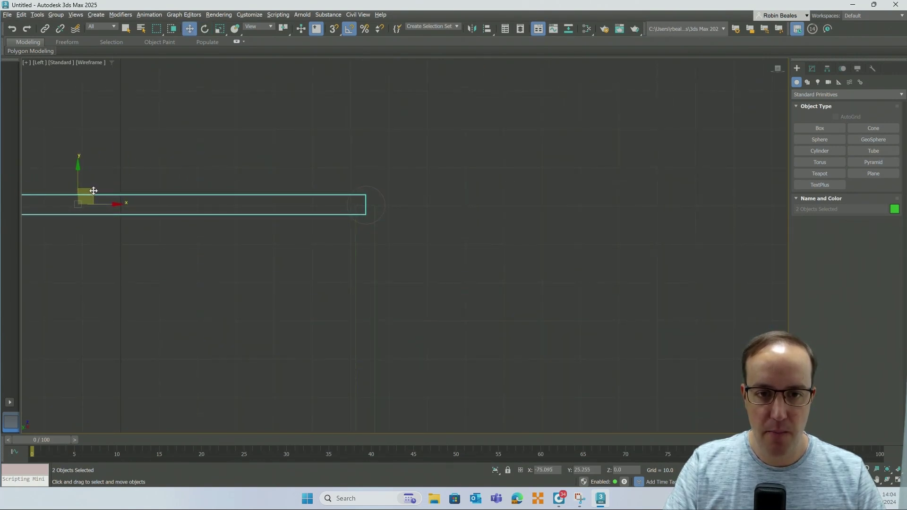
{"action": "middle_click_drag", "start_coordinate": [126, 267], "coordinate": [258, 281]}
{"action": "left_click", "coordinate": [373, 335]}
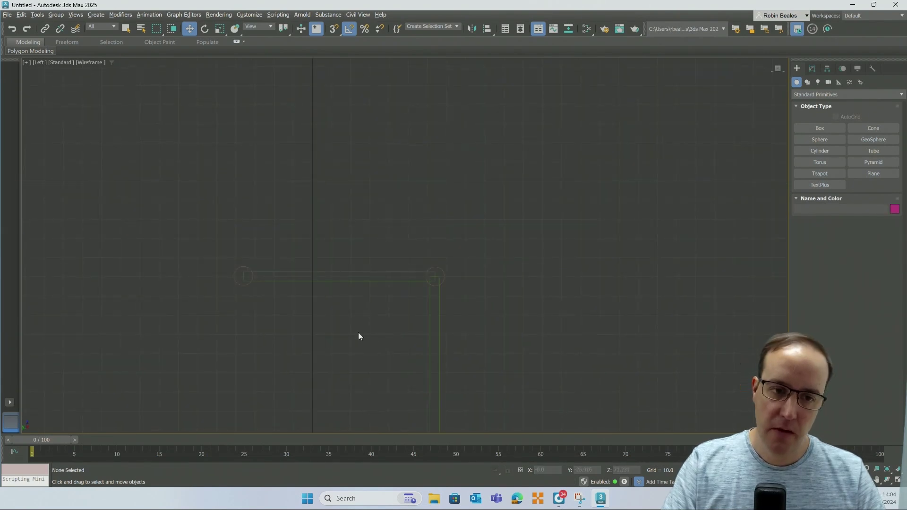
Step: Shift-move a copy of the horizontal beam out to the left
{"action": "left_click_drag", "start_coordinate": [158, 186], "coordinate": [288, 230]}
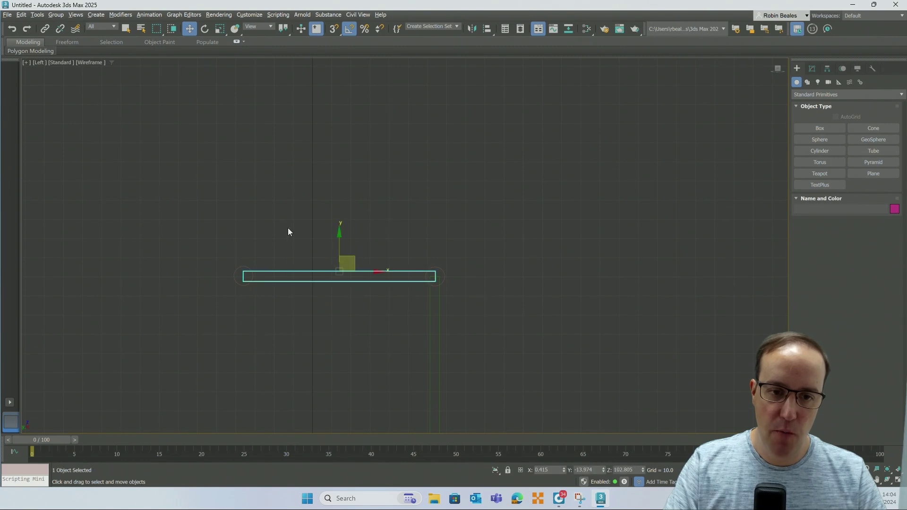
{"action": "middle_click_drag", "start_coordinate": [296, 332], "coordinate": [363, 322]}
{"action": "mouse_move", "coordinate": [449, 258]}
{"action": "left_mouse_down", "text": "shift"}
{"action": "mouse_move", "coordinate": [239, 251]}
{"action": "mouse_move", "coordinate": [251, 251]}
{"action": "left_mouse_up", "text": "shift"}
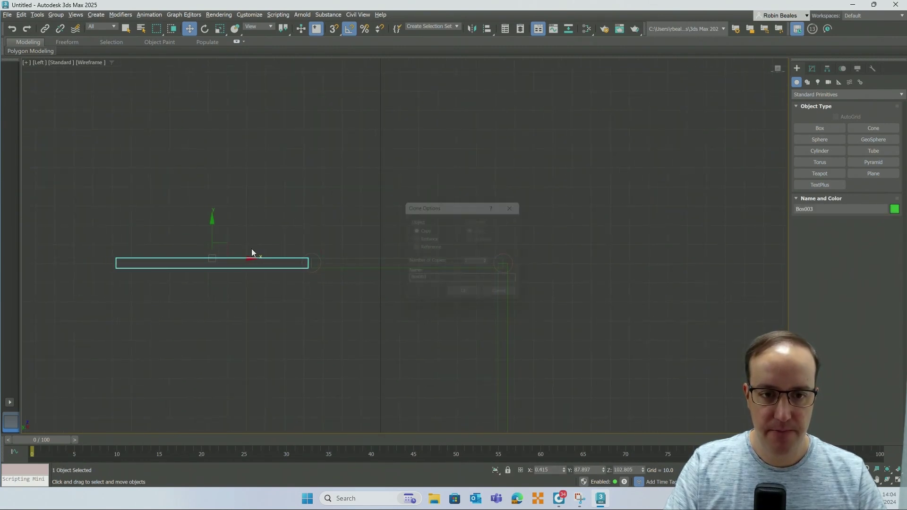
{"action": "left_click", "coordinate": [437, 286]}
{"action": "scroll", "coordinate": [239, 265], "scroll_direction": "up", "scroll_amount": 3}
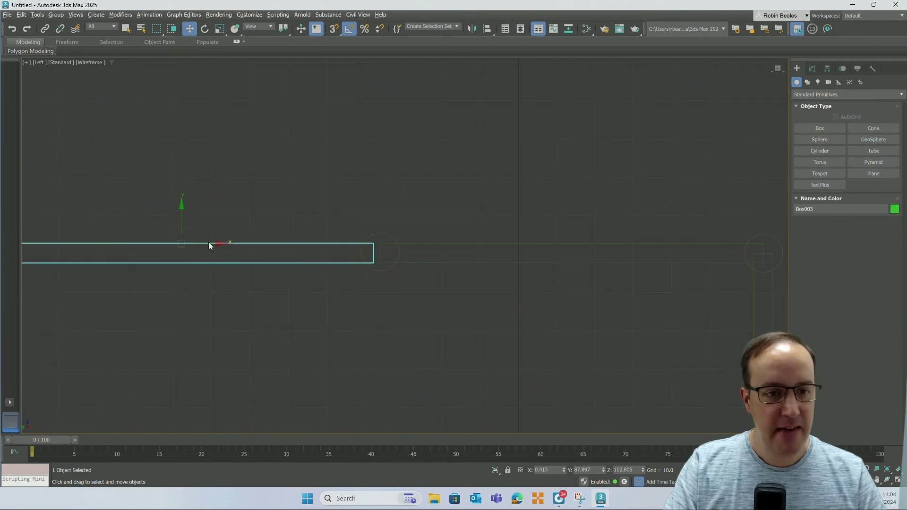
{"action": "key", "text": "Delete"}
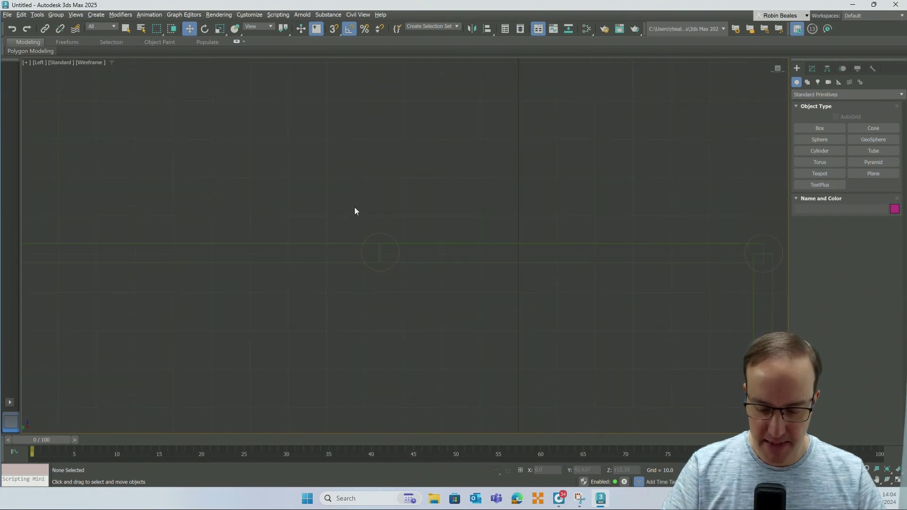
Step: Orbit the Perspective view until the arm beams face the front
{"action": "key", "text": "p"}
{"action": "mouse_move", "coordinate": [253, 186]}
{"action": "middle_mouse_down", "text": "alt"}
{"action": "mouse_move", "coordinate": [257, 217]}
{"action": "mouse_move", "coordinate": [242, 194]}
{"action": "middle_mouse_up", "text": "alt"}
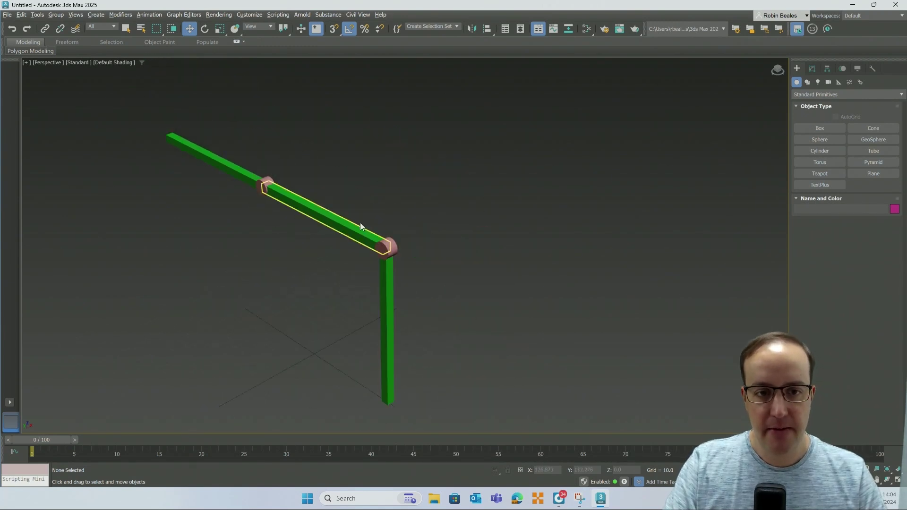
{"action": "key", "text": "ctrl+r"}
{"action": "left_click_drag", "start_coordinate": [363, 224], "coordinate": [435, 247]}
{"action": "key", "text": "w"}
{"action": "middle_click_drag", "start_coordinate": [402, 245], "coordinate": [399, 257]}
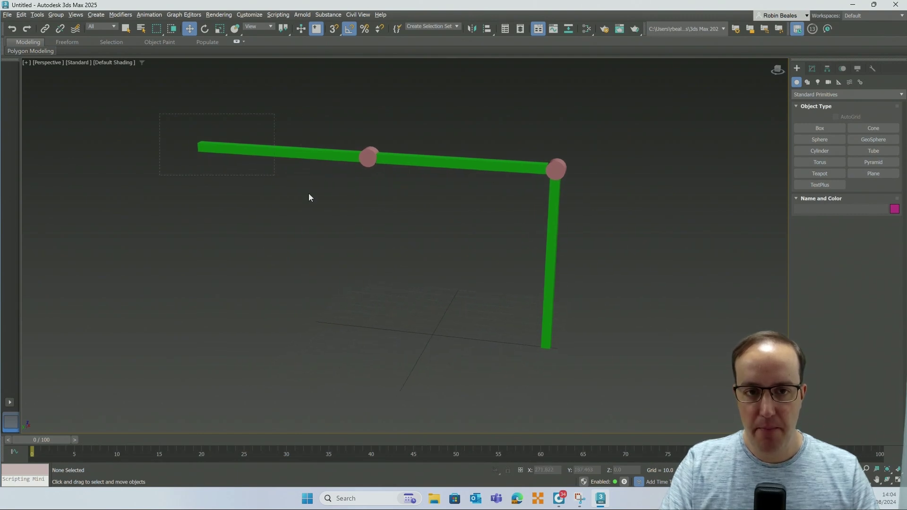
{"action": "left_click_drag", "start_coordinate": [310, 198], "coordinate": [642, 368]}
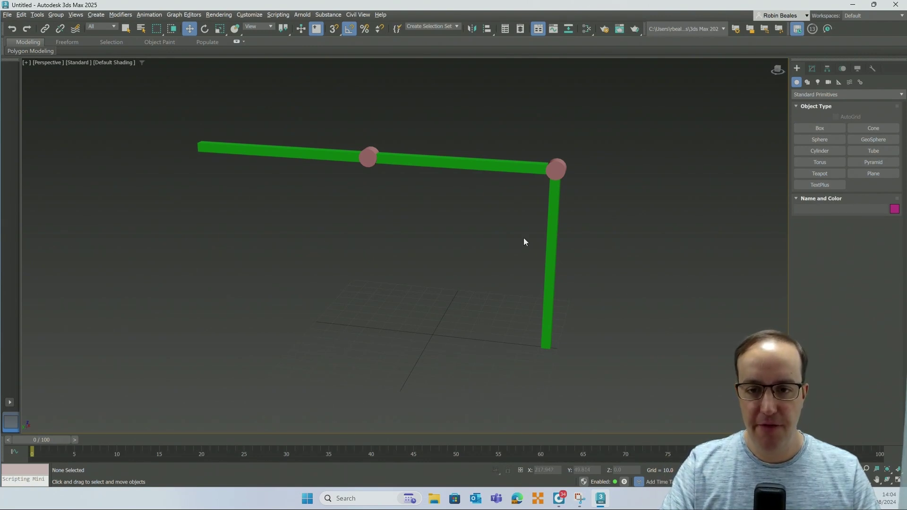
{"action": "left_click", "coordinate": [553, 279]}
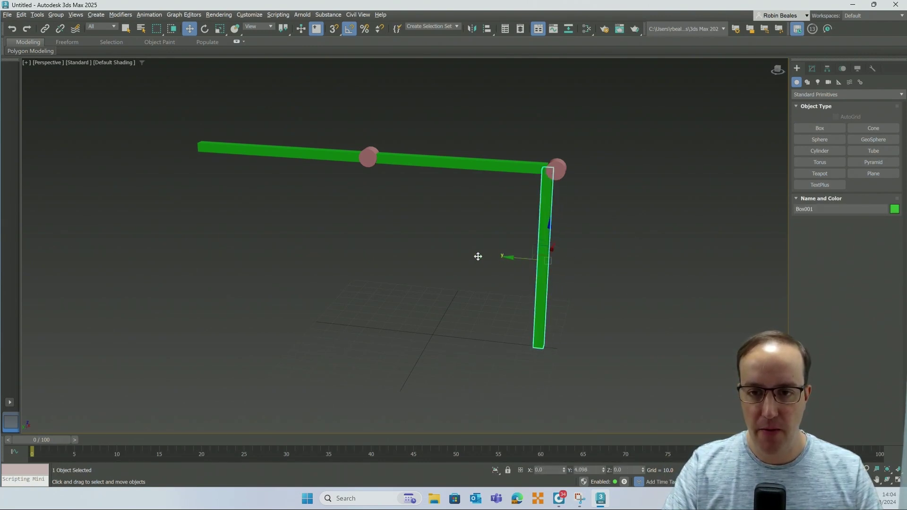
{"action": "left_click_drag", "start_coordinate": [151, 108], "coordinate": [632, 191]}
{"action": "left_click", "coordinate": [632, 195]}
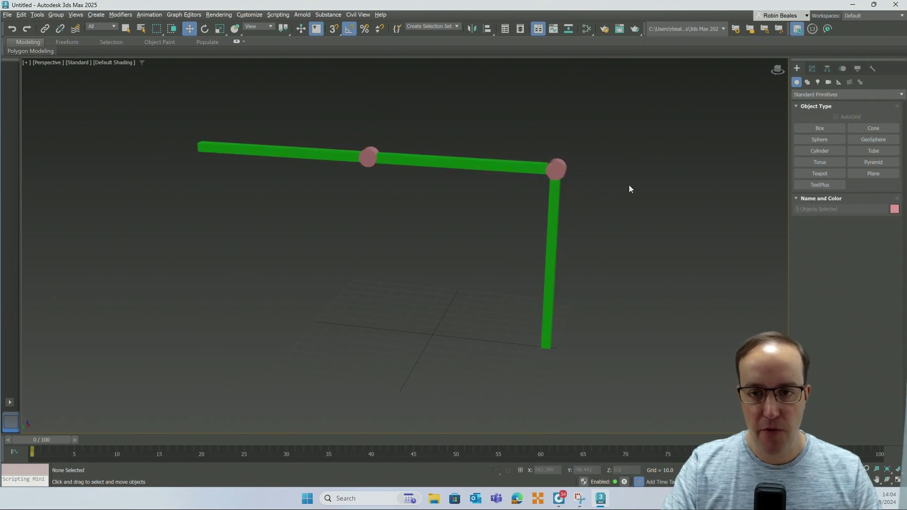
{"action": "left_click", "coordinate": [556, 168]}
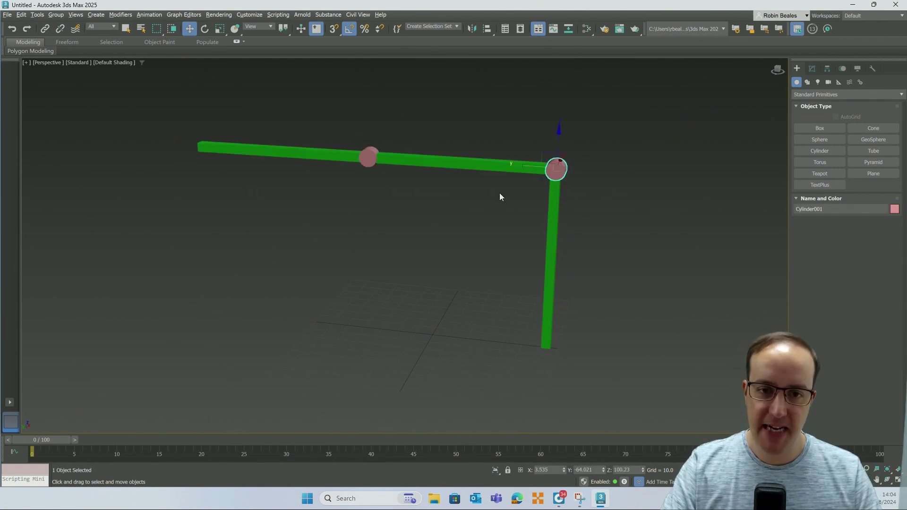
{"action": "left_click_drag", "start_coordinate": [221, 78], "coordinate": [219, 81], "text": "ctrl"}
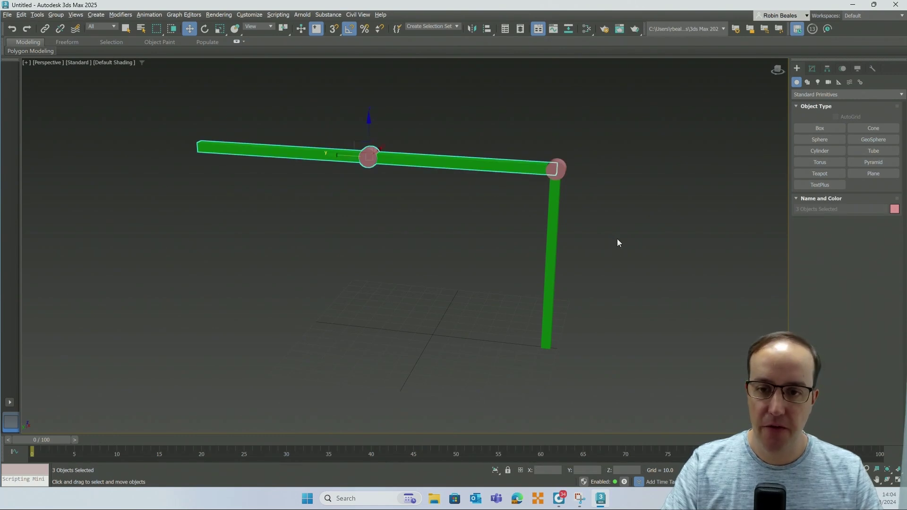
{"action": "left_click", "coordinate": [551, 258]}
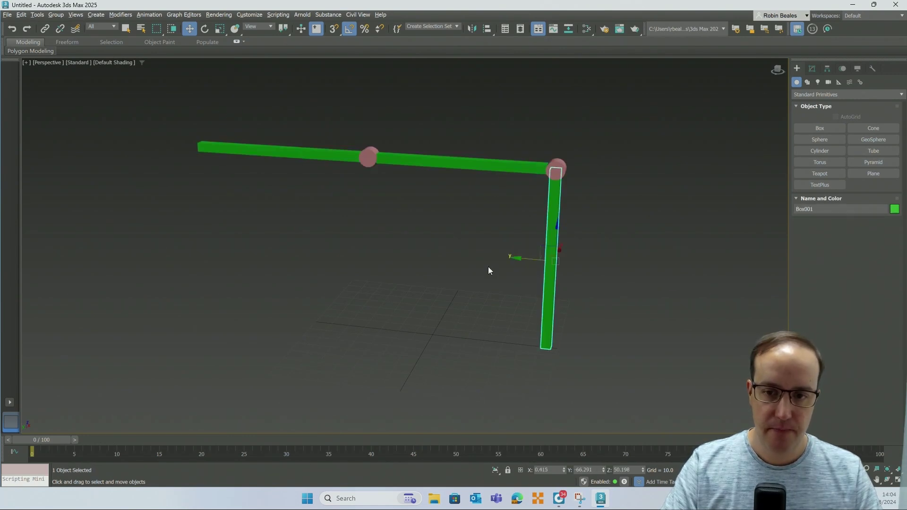
{"action": "left_click", "coordinate": [489, 266]}
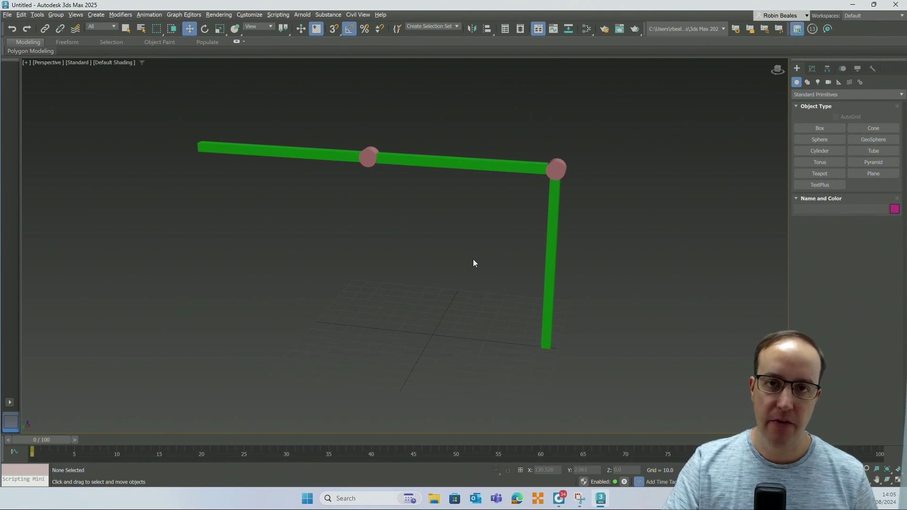
Step: Use Select and Link to tie the corner Cylinder001 to the upright Box001
{"action": "left_click", "coordinate": [45, 29]}
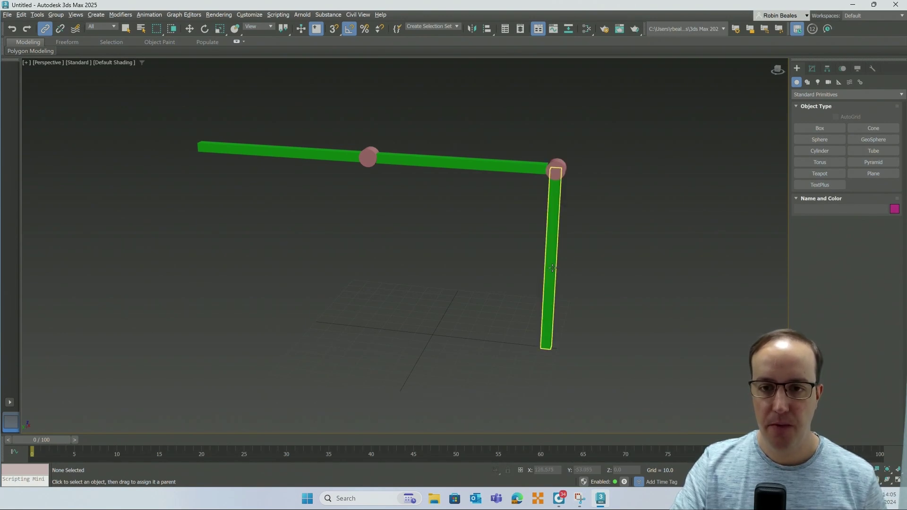
{"action": "left_click", "coordinate": [558, 162]}
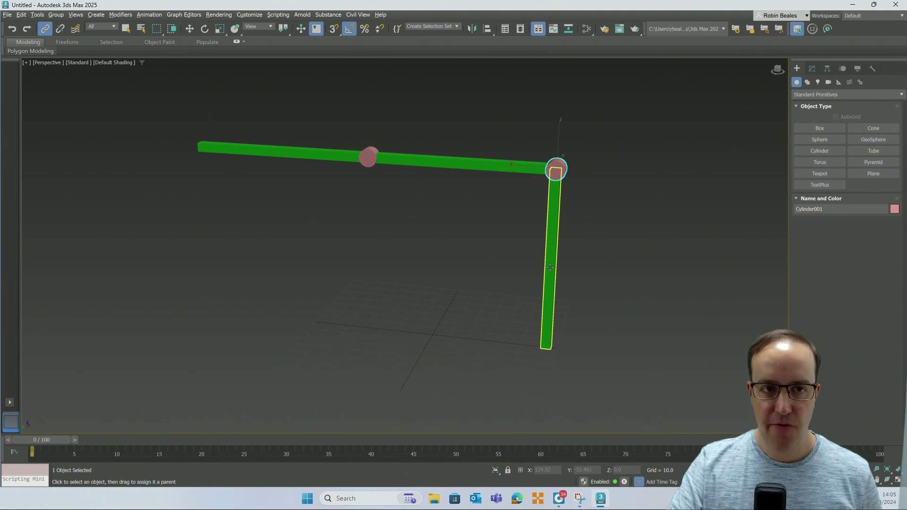
Step: Test the link by moving the corner joint, then cancel the move
{"action": "left_click", "coordinate": [190, 30]}
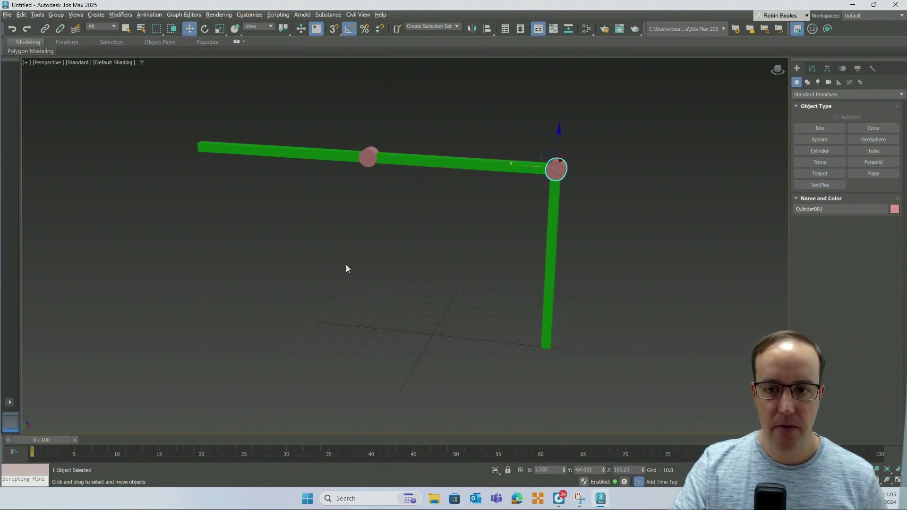
{"action": "left_click", "coordinate": [475, 246]}
{"action": "left_click", "coordinate": [557, 165]}
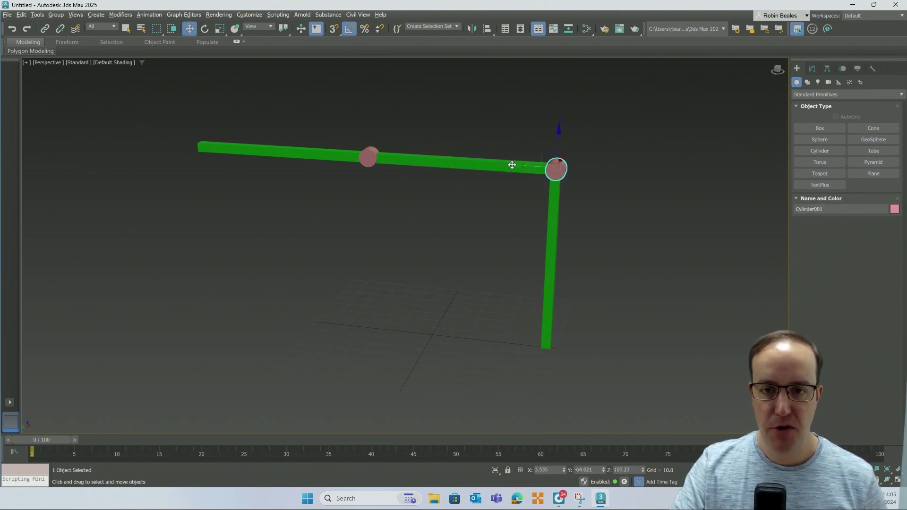
{"action": "left_click_drag", "start_coordinate": [520, 164], "coordinate": [639, 194]}
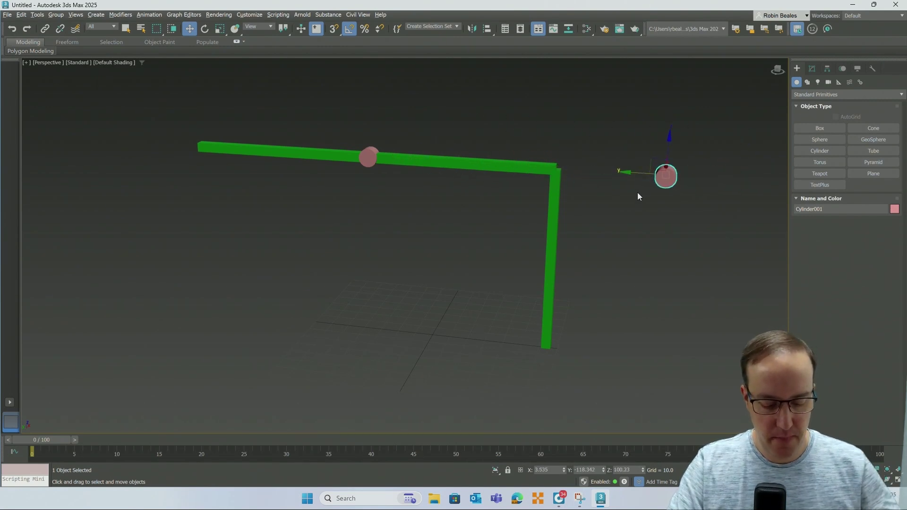
{"action": "right_click", "coordinate": [637, 192]}
{"action": "left_click", "coordinate": [548, 223]}
Step: Move the vertical Box001 out along X beneath the right joint
{"action": "left_click", "coordinate": [549, 222]}
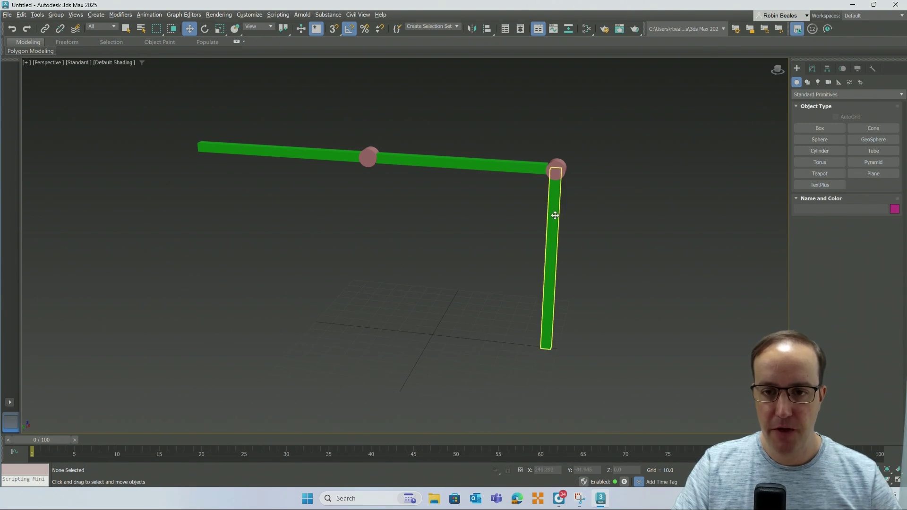
{"action": "left_click_drag", "start_coordinate": [516, 258], "coordinate": [553, 269]}
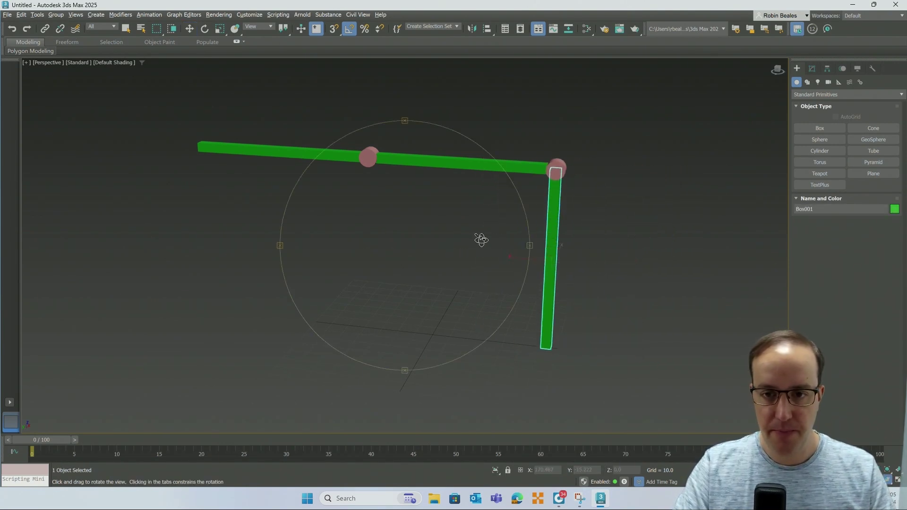
{"action": "middle_click_drag", "start_coordinate": [480, 239], "coordinate": [540, 269], "text": "alt"}
{"action": "left_click", "coordinate": [577, 255]}
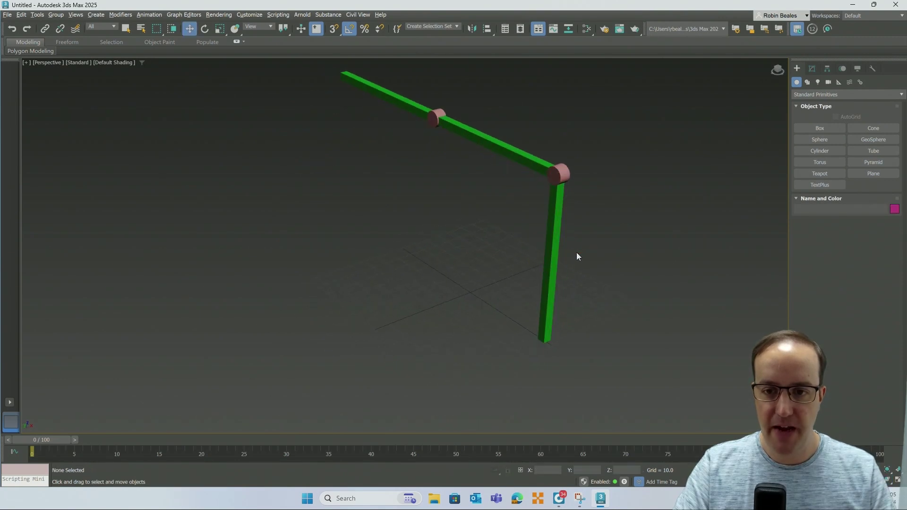
{"action": "left_click", "coordinate": [548, 265]}
{"action": "mouse_move", "coordinate": [577, 253]}
{"action": "left_mouse_down"}
{"action": "mouse_move", "coordinate": [667, 219]}
{"action": "mouse_move", "coordinate": [568, 255]}
{"action": "mouse_move", "coordinate": [578, 254]}
{"action": "left_mouse_up"}
Step: Try tilting the vertical beam about its X axis with Select and Rotate
{"action": "left_click", "coordinate": [205, 30]}
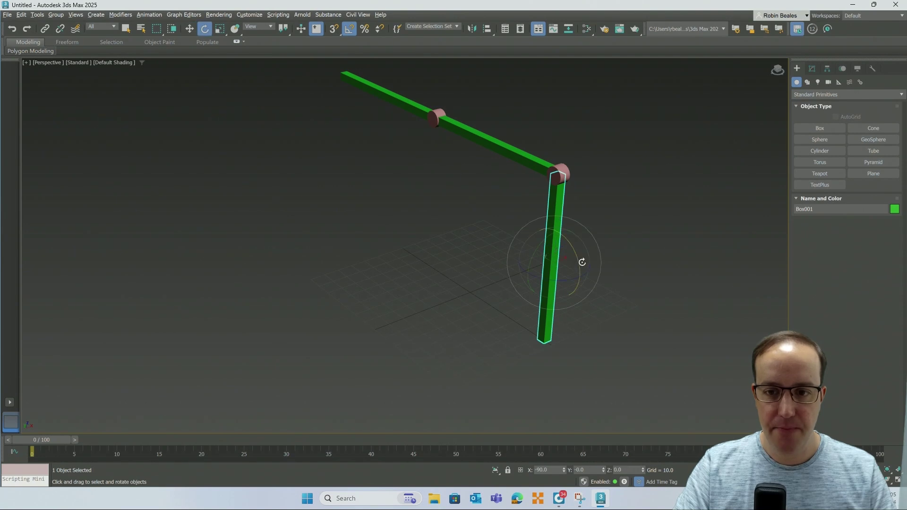
{"action": "left_click_drag", "start_coordinate": [578, 259], "coordinate": [587, 278]}
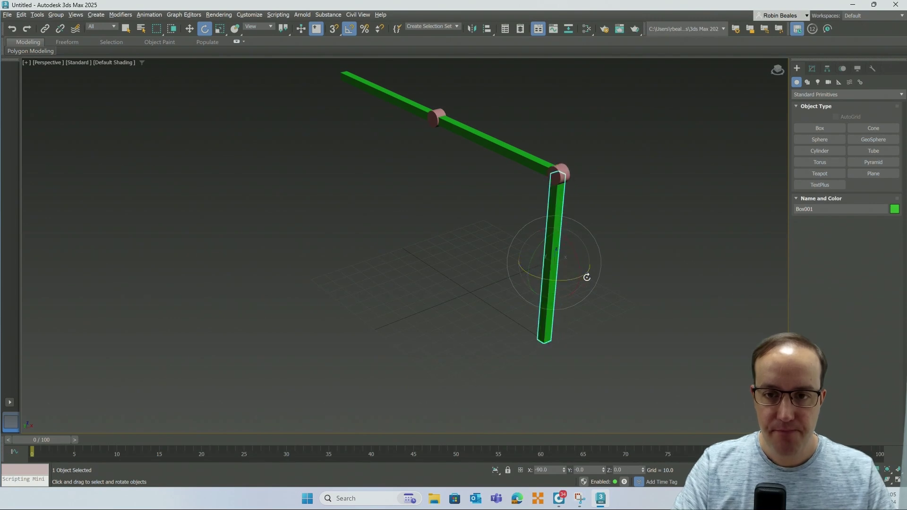
{"action": "left_click", "coordinate": [628, 227]}
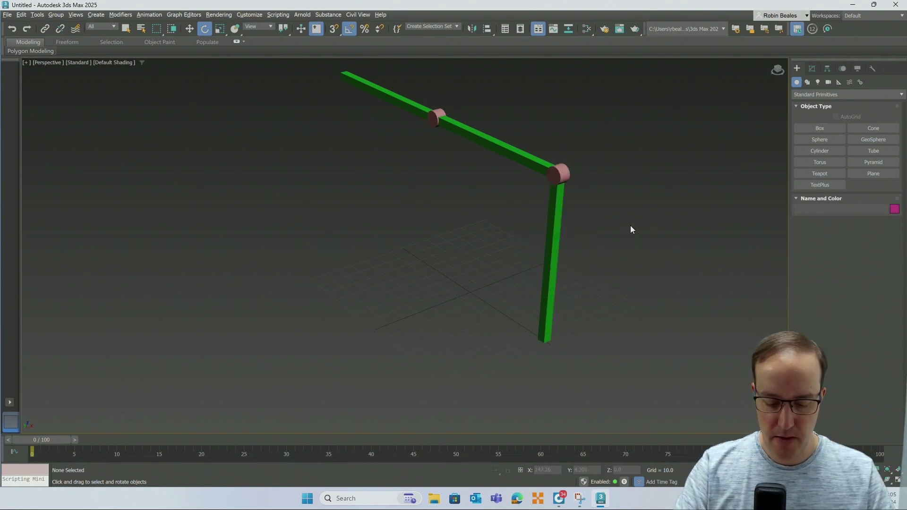
Step: Link Box002 to Cylinder001, Cylinder002 to Box002, and Box003 to Cylinder002
{"action": "middle_click_drag", "start_coordinate": [474, 249], "coordinate": [467, 296], "text": "alt"}
{"action": "scroll", "coordinate": [466, 296], "scroll_direction": "up", "scroll_amount": 4}
{"action": "left_click", "coordinate": [45, 30]}
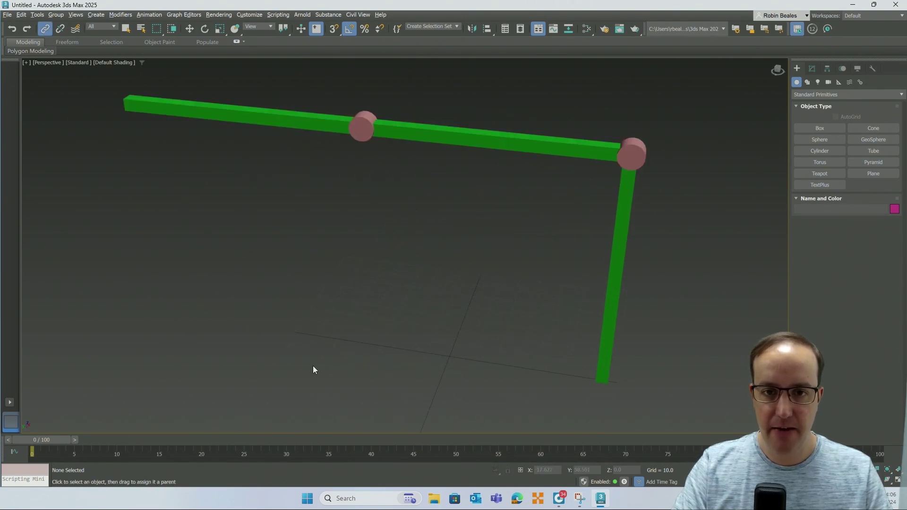
{"action": "left_click_drag", "start_coordinate": [480, 142], "coordinate": [539, 106]}
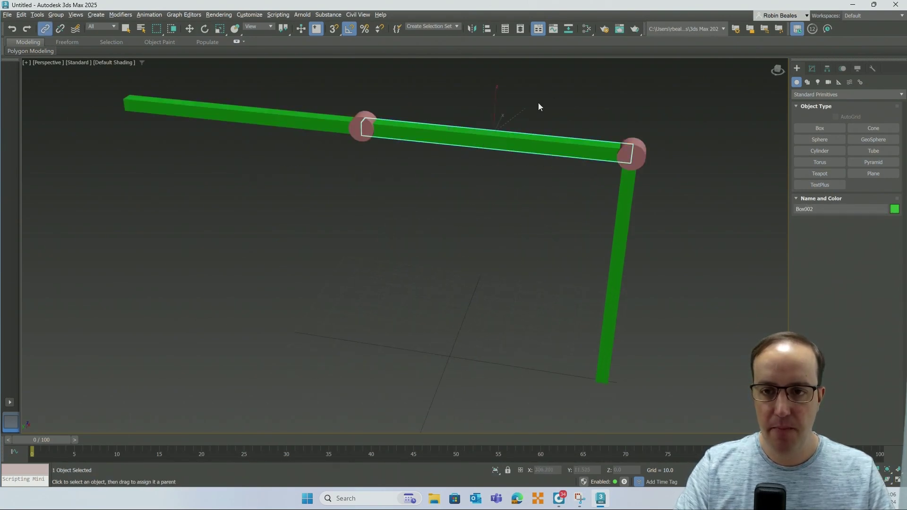
{"action": "left_click_drag", "start_coordinate": [664, 125], "coordinate": [645, 153]}
{"action": "left_click_drag", "start_coordinate": [367, 120], "coordinate": [392, 86]}
{"action": "left_click_drag", "start_coordinate": [479, 109], "coordinate": [479, 138]}
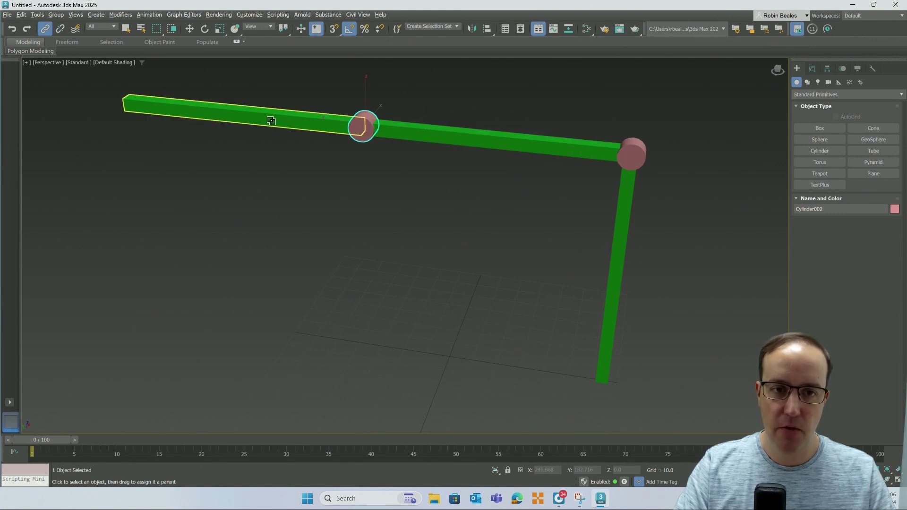
{"action": "left_click_drag", "start_coordinate": [271, 121], "coordinate": [373, 123]}
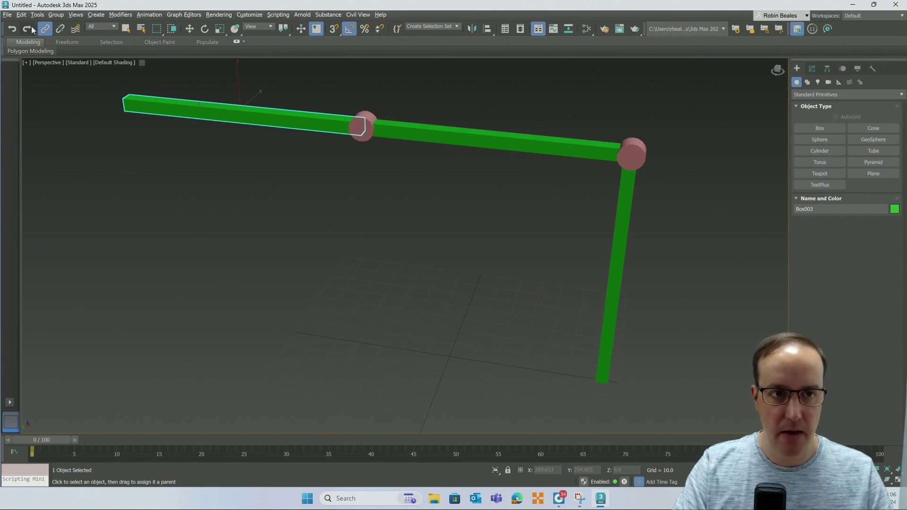
Step: Return to Select and Move and check the right joint and vertical beam
{"action": "left_click", "coordinate": [189, 29]}
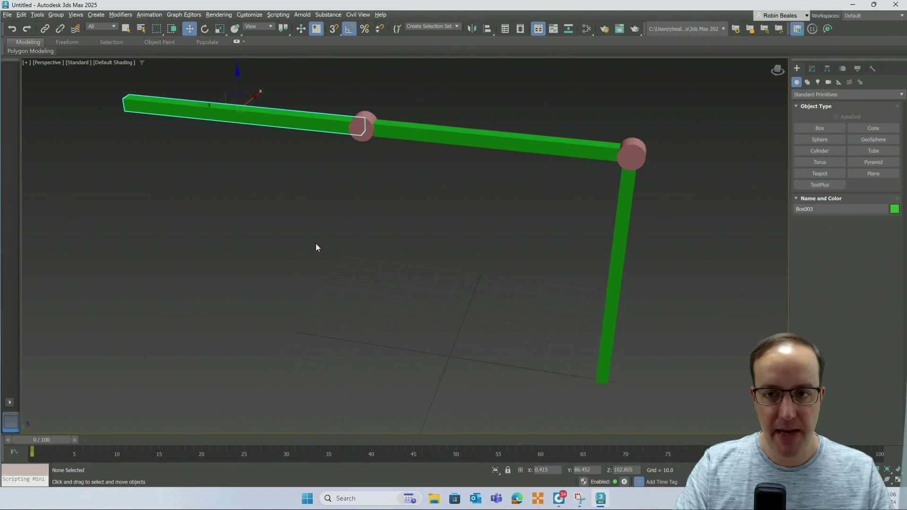
{"action": "left_click", "coordinate": [633, 143]}
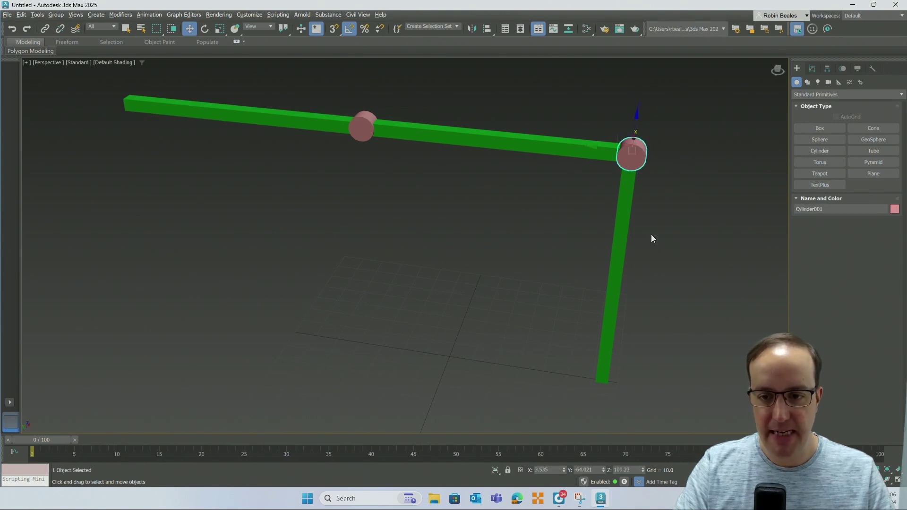
{"action": "left_click", "coordinate": [604, 362]}
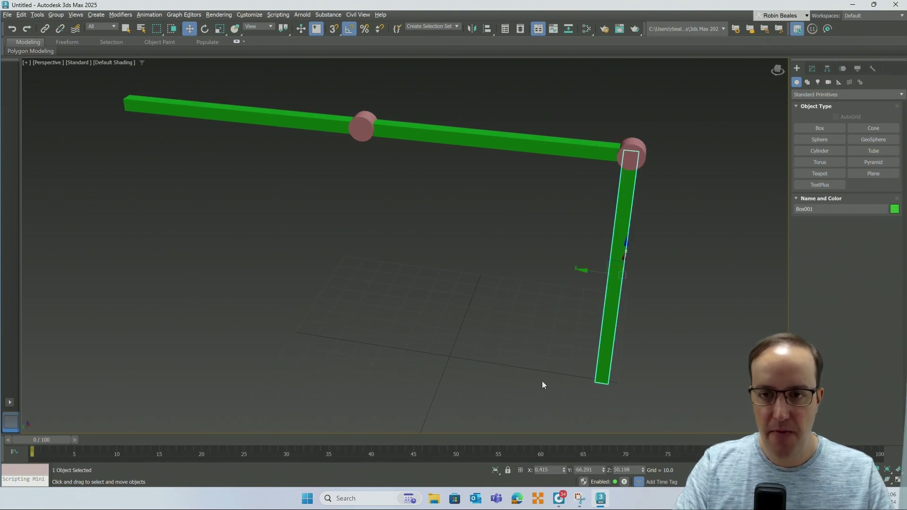
{"action": "left_click", "coordinate": [542, 381]}
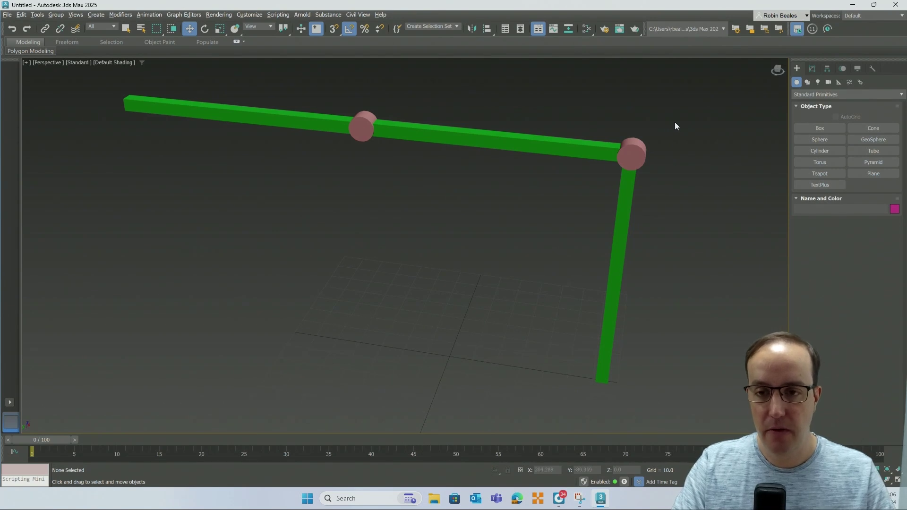
{"action": "left_click", "coordinate": [619, 226]}
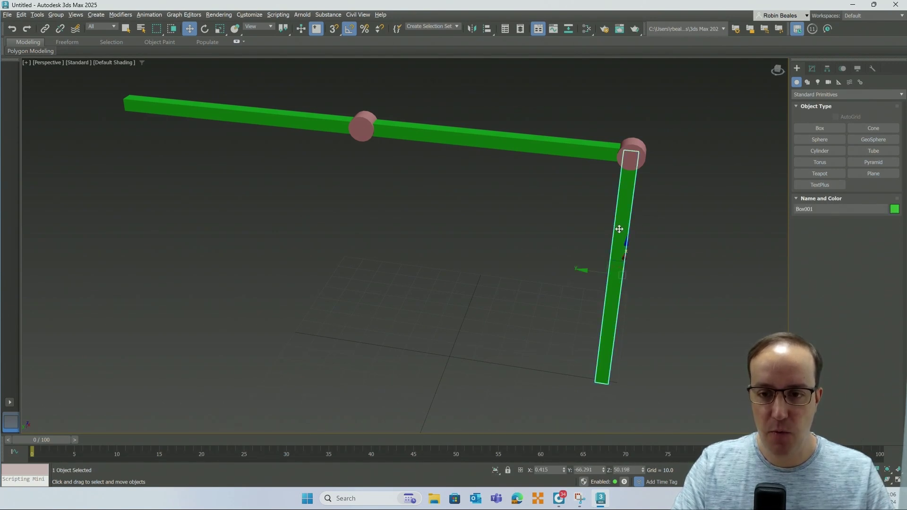
{"action": "left_click_drag", "start_coordinate": [583, 270], "coordinate": [612, 289]}
{"action": "key", "text": "e"}
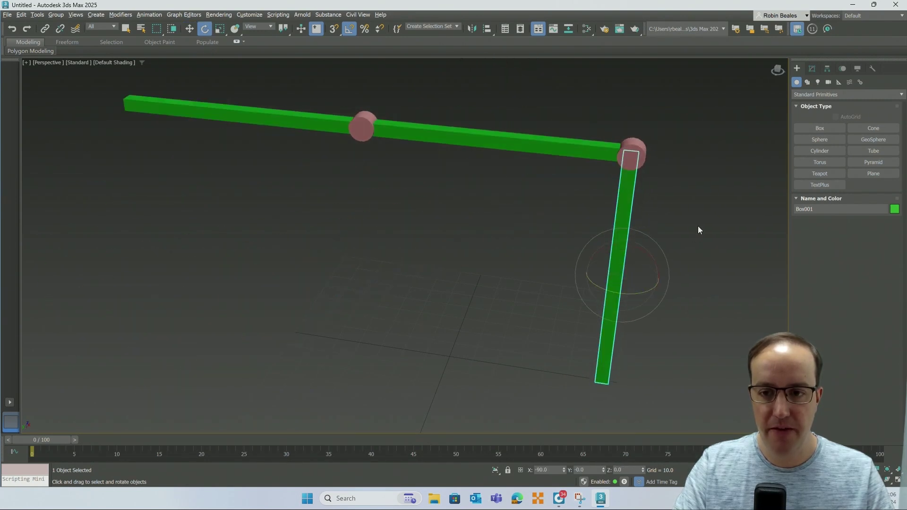
{"action": "left_click_drag", "start_coordinate": [652, 255], "coordinate": [651, 245]}
{"action": "left_click", "coordinate": [703, 186]}
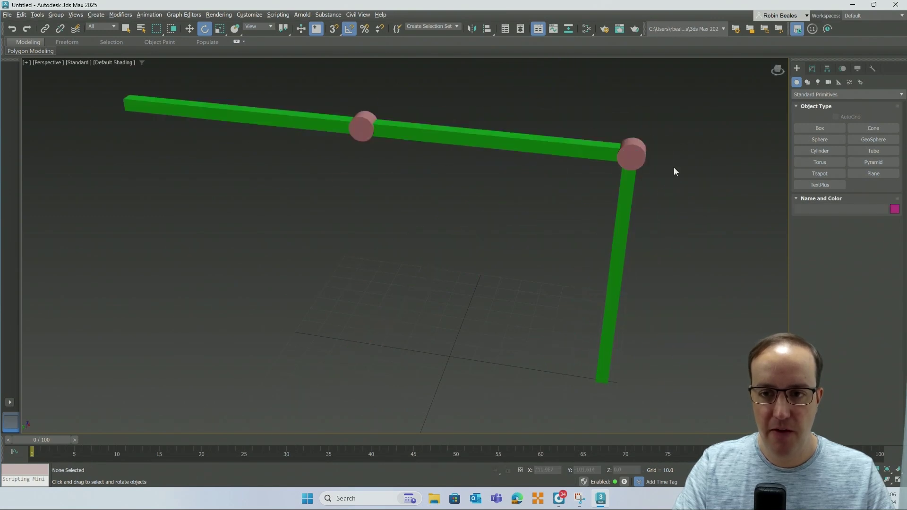
{"action": "left_click", "coordinate": [646, 140]}
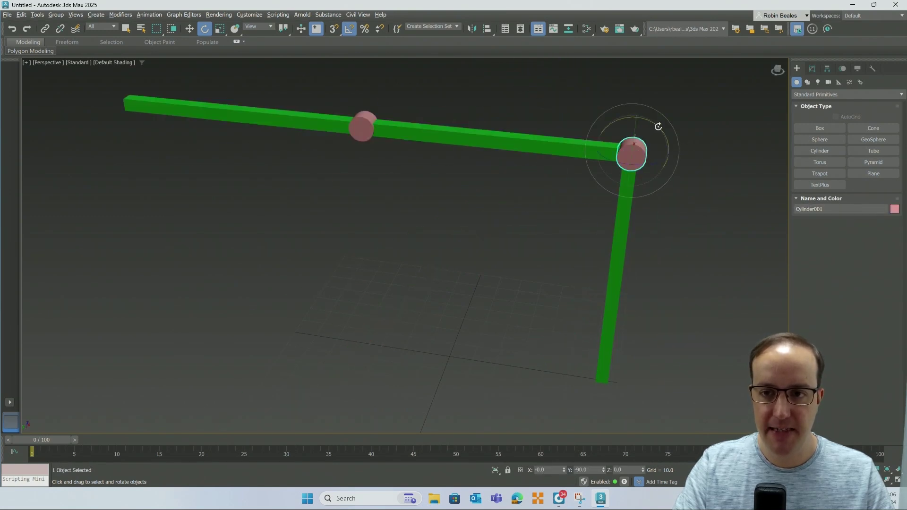
{"action": "left_click_drag", "start_coordinate": [658, 126], "coordinate": [657, 127]}
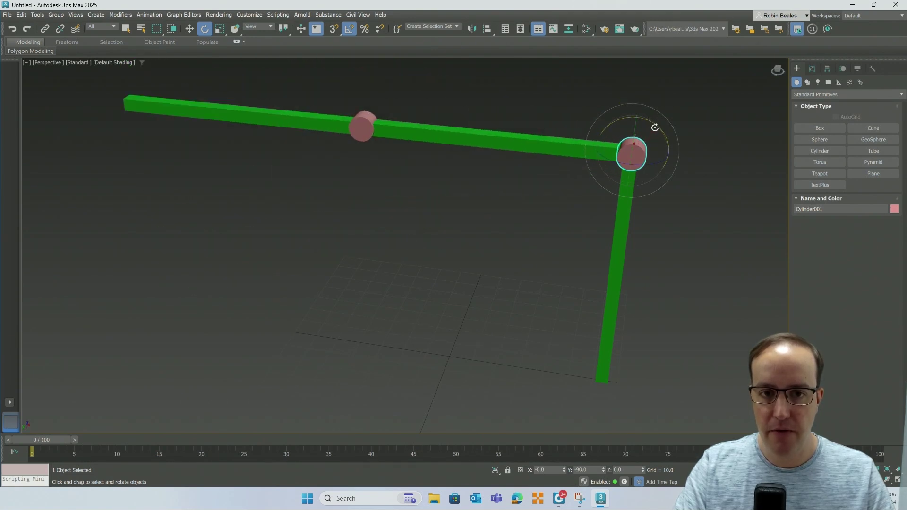
{"action": "left_click", "coordinate": [367, 121]}
{"action": "left_click_drag", "start_coordinate": [385, 103], "coordinate": [402, 140]}
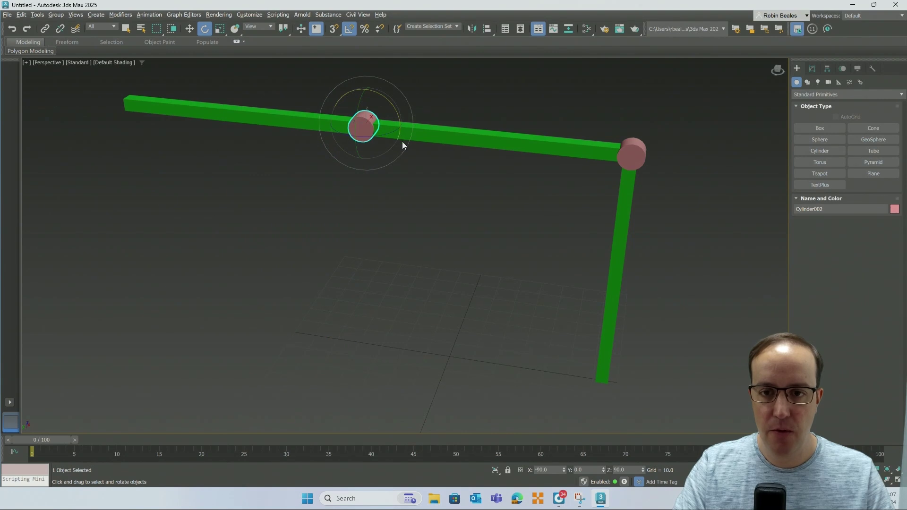
{"action": "left_click", "coordinate": [430, 190]}
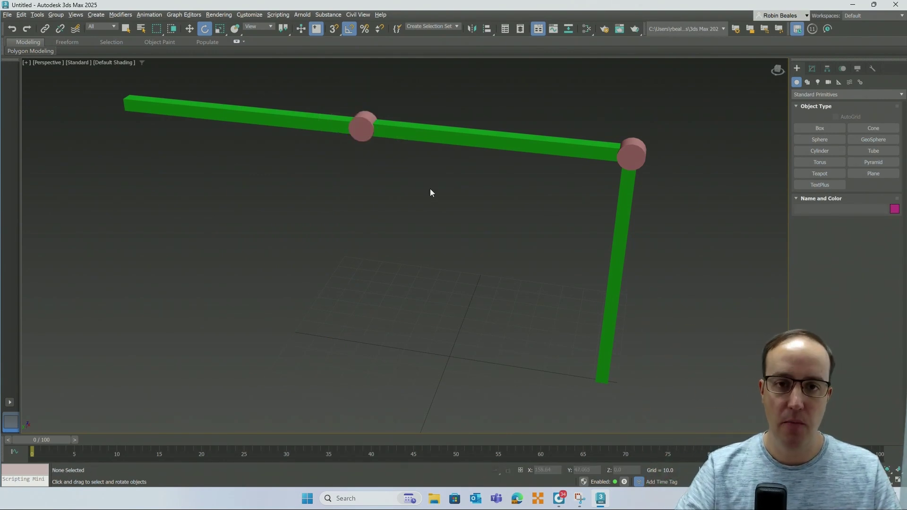
{"action": "middle_click_drag", "start_coordinate": [444, 221], "coordinate": [448, 224]}
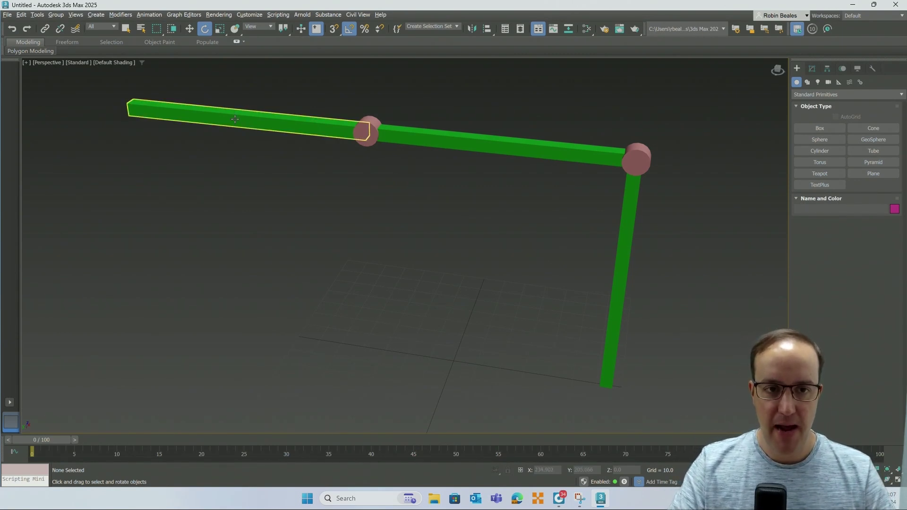
{"action": "left_click", "coordinate": [368, 131]}
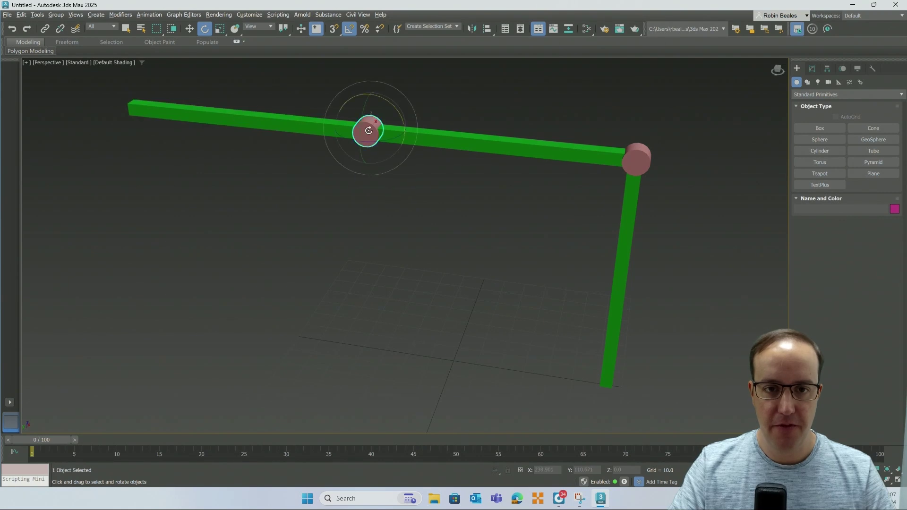
{"action": "left_click", "coordinate": [190, 29]}
{"action": "mouse_move", "coordinate": [339, 125]}
{"action": "left_mouse_down"}
{"action": "mouse_move", "coordinate": [576, 145]}
{"action": "mouse_move", "coordinate": [336, 122]}
{"action": "left_mouse_up"}
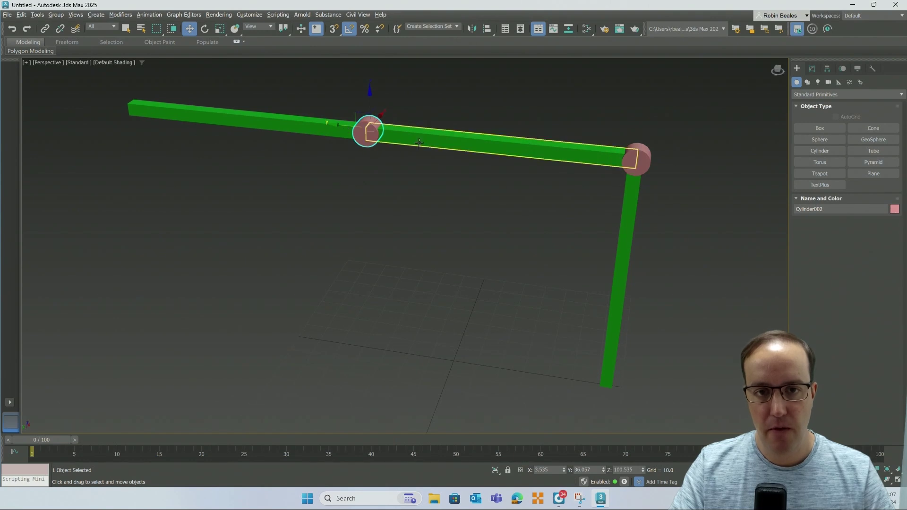
{"action": "left_click", "coordinate": [400, 139]}
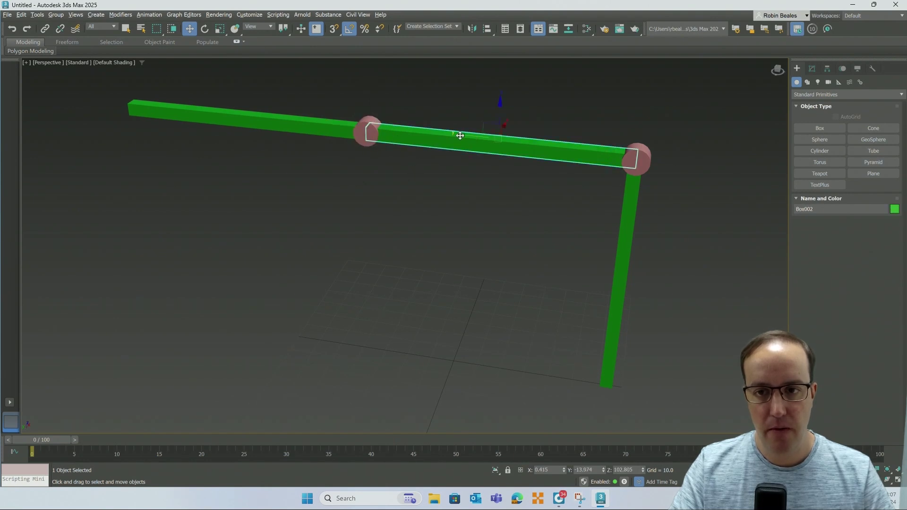
{"action": "mouse_move", "coordinate": [461, 136]}
{"action": "left_mouse_down"}
{"action": "mouse_move", "coordinate": [694, 158]}
{"action": "mouse_move", "coordinate": [407, 136]}
{"action": "mouse_move", "coordinate": [466, 140]}
{"action": "left_mouse_up"}
{"action": "left_click", "coordinate": [486, 225]}
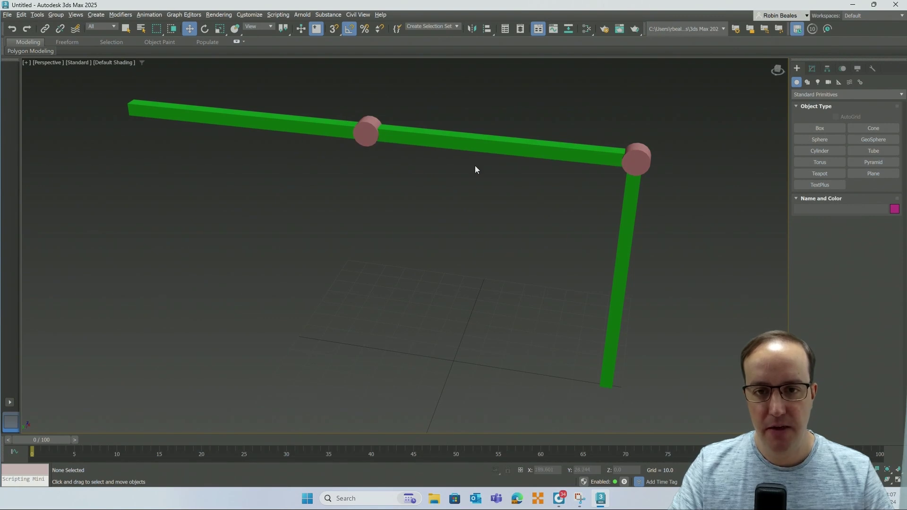
{"action": "left_click", "coordinate": [462, 142]}
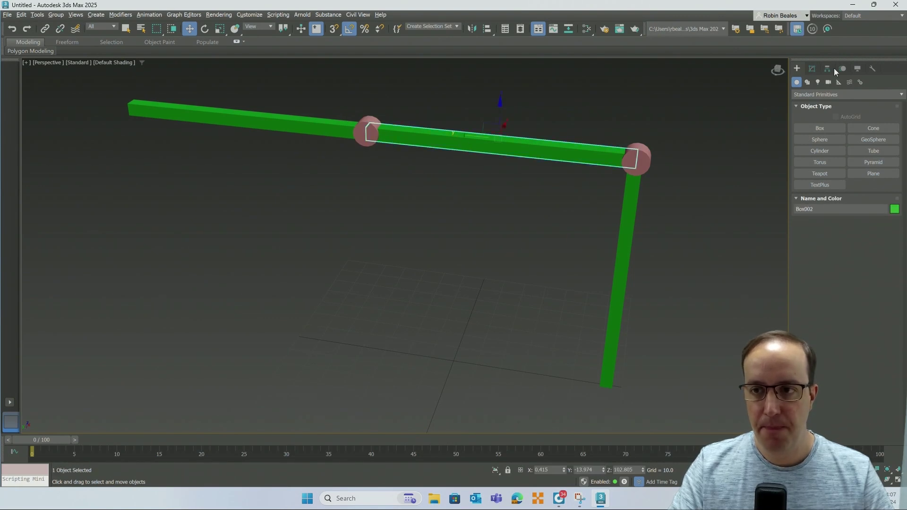
Step: Set the middle beam's Width and Height to 3.5
{"action": "left_click", "coordinate": [812, 68]}
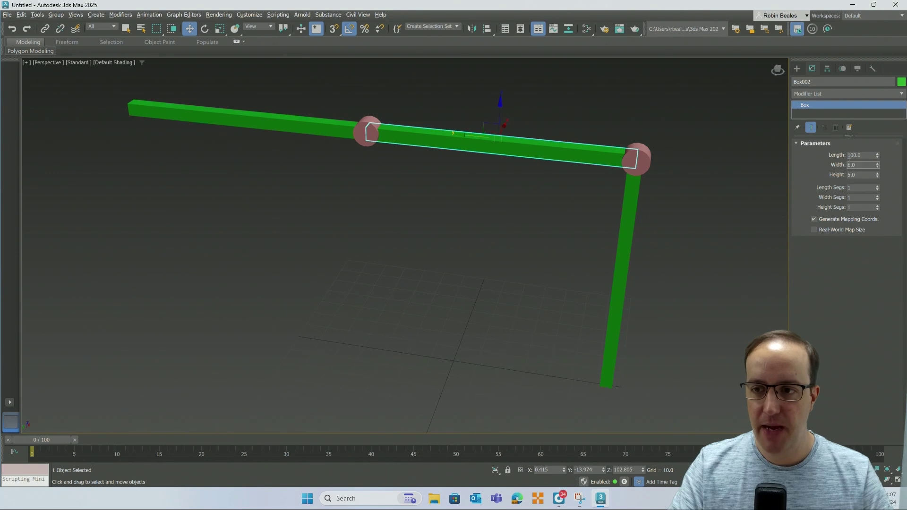
{"action": "double_click", "coordinate": [852, 165]}
{"action": "type", "text": "3."}
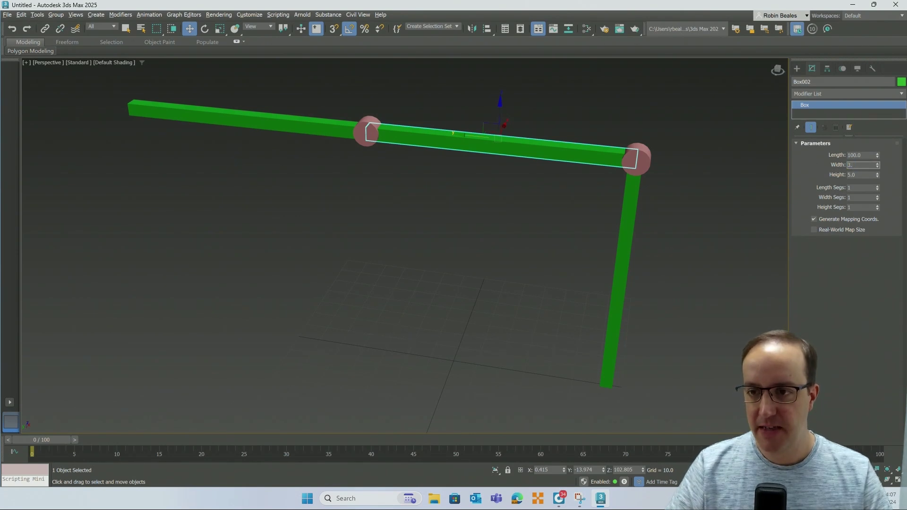
{"action": "type", "text": "5"}
{"action": "key", "text": "Tab"}
{"action": "type", "text": "3.5"}
{"action": "key", "text": "Return"}
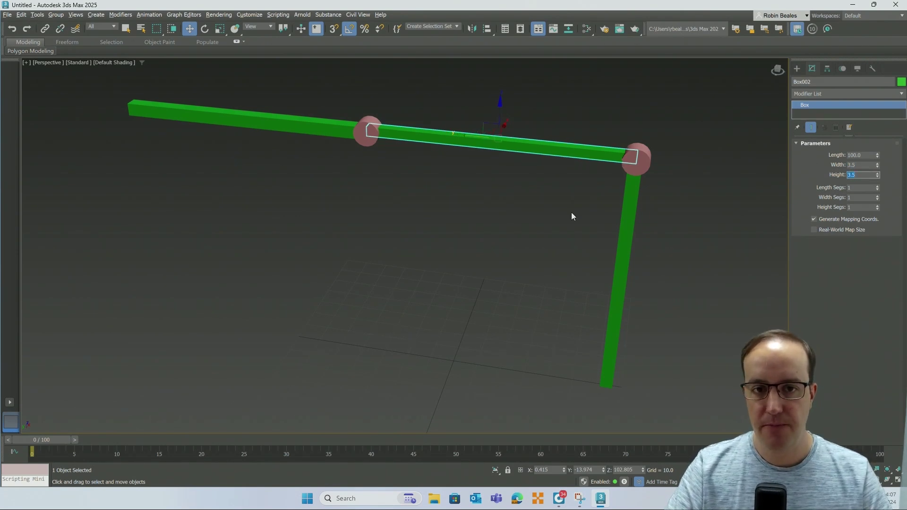
{"action": "left_click", "coordinate": [399, 216]}
Step: Set the left beam's Width and Height to 2
{"action": "left_click", "coordinate": [315, 128]}
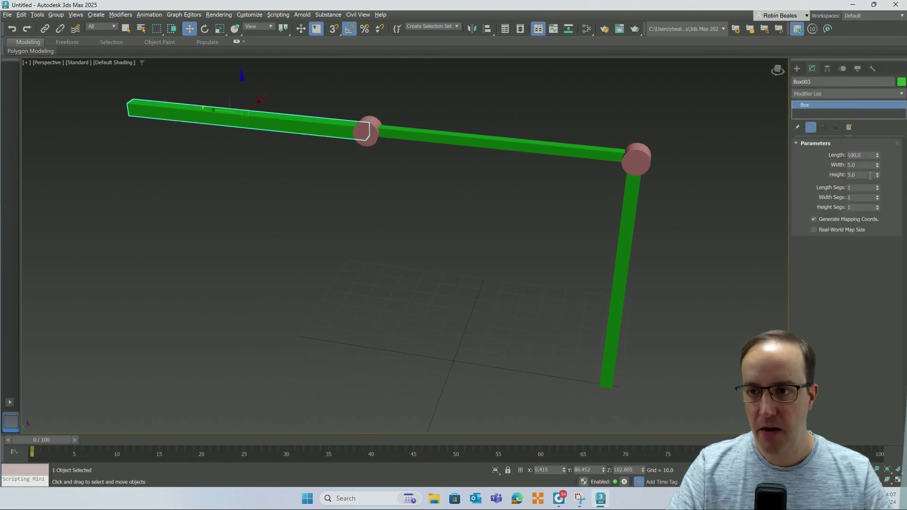
{"action": "double_click", "coordinate": [861, 165]}
{"action": "type", "text": "2"}
{"action": "key", "text": "Tab"}
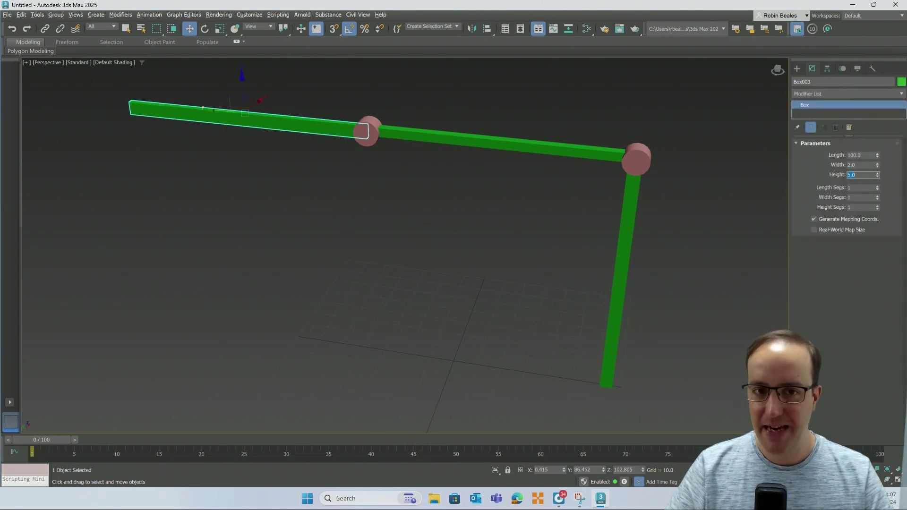
{"action": "type", "text": "2"}
{"action": "key", "text": "Return"}
{"action": "left_click", "coordinate": [478, 191]}
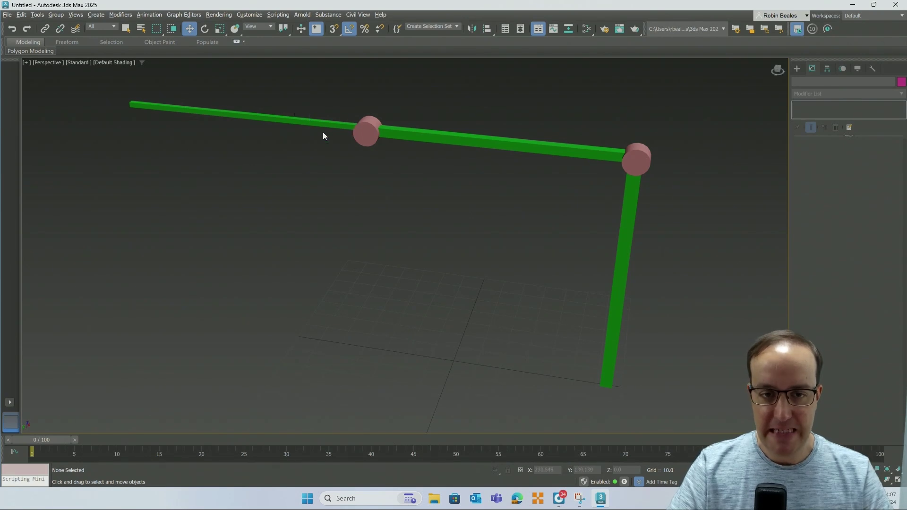
Step: Move Cylinder002 so the middle joint and left beam line up
{"action": "middle_click_drag", "start_coordinate": [421, 210], "coordinate": [416, 216]}
{"action": "left_click", "coordinate": [371, 123]}
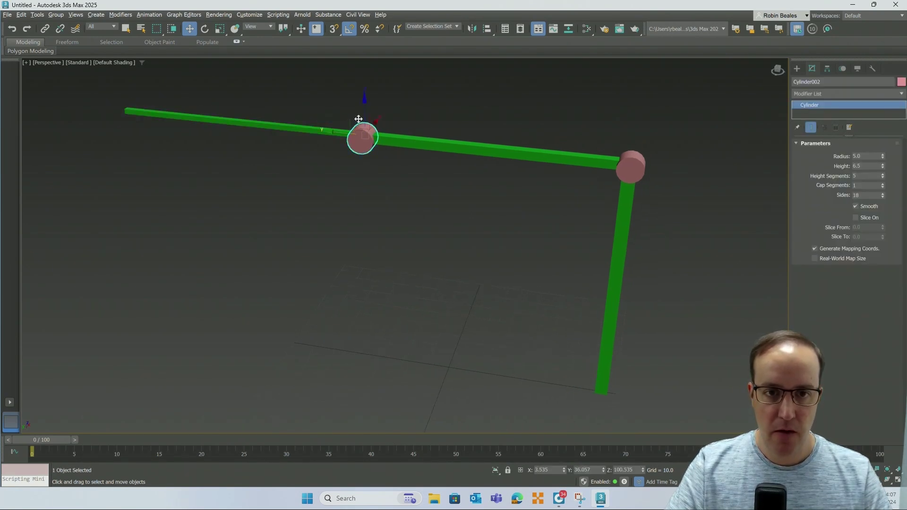
{"action": "mouse_move", "coordinate": [373, 127]}
{"action": "left_mouse_down"}
{"action": "mouse_move", "coordinate": [384, 113]}
{"action": "mouse_move", "coordinate": [357, 148]}
{"action": "mouse_move", "coordinate": [384, 116]}
{"action": "mouse_move", "coordinate": [376, 124]}
{"action": "left_mouse_up"}
{"action": "left_click", "coordinate": [384, 208]}
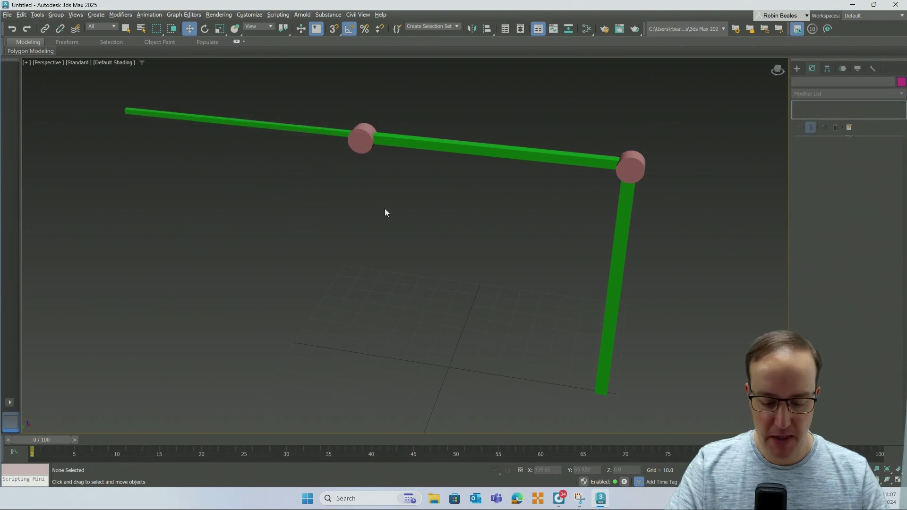
Step: Frame the middle pink joint in the Top view and select Cylinder002
{"action": "key", "text": "t"}
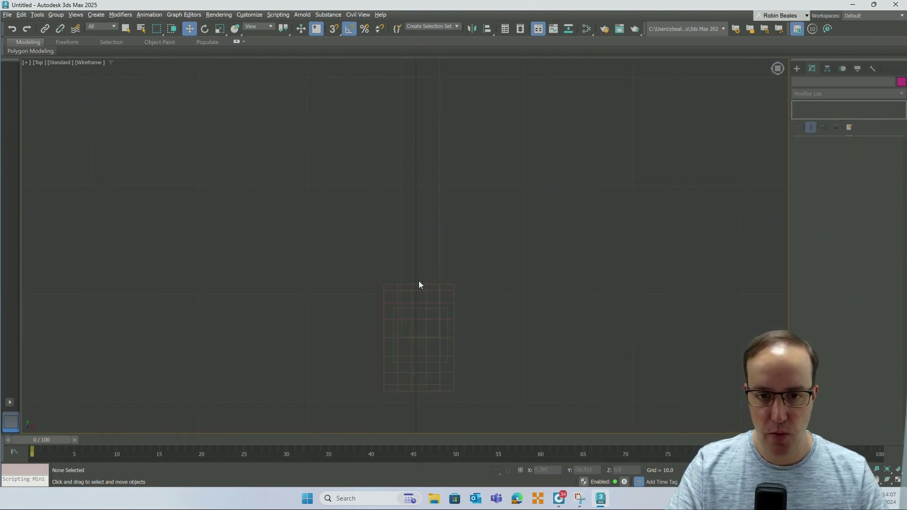
{"action": "scroll", "coordinate": [419, 279], "scroll_direction": "down", "scroll_amount": 5}
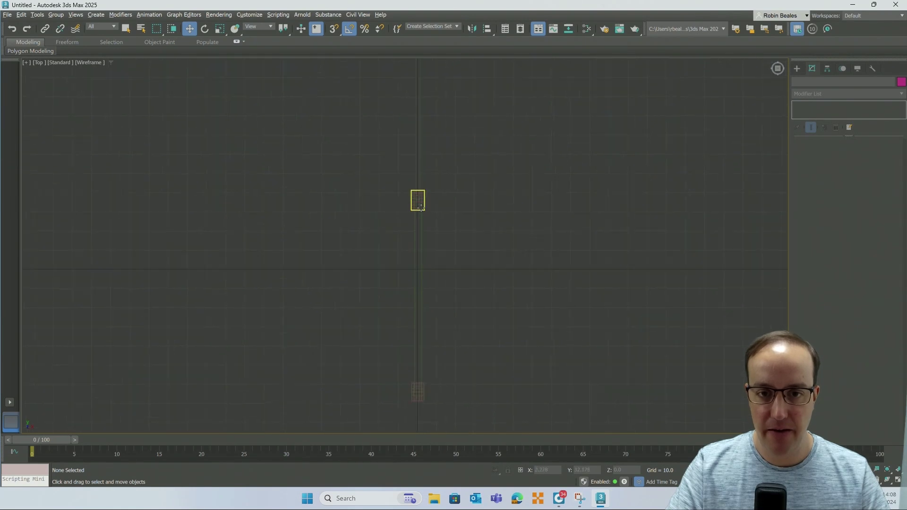
{"action": "scroll", "coordinate": [420, 208], "scroll_direction": "up", "scroll_amount": 2}
{"action": "middle_click_drag", "start_coordinate": [427, 199], "coordinate": [425, 263]}
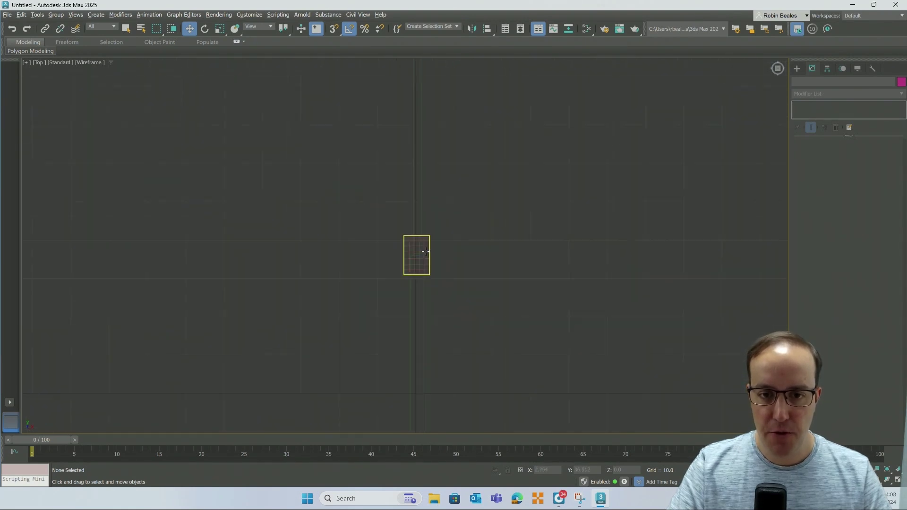
{"action": "scroll", "coordinate": [416, 255], "scroll_direction": "down", "scroll_amount": 3}
{"action": "scroll", "coordinate": [404, 257], "scroll_direction": "up", "scroll_amount": 2}
{"action": "middle_click_drag", "start_coordinate": [397, 178], "coordinate": [397, 269]}
{"action": "scroll", "coordinate": [416, 350], "scroll_direction": "up", "scroll_amount": 2}
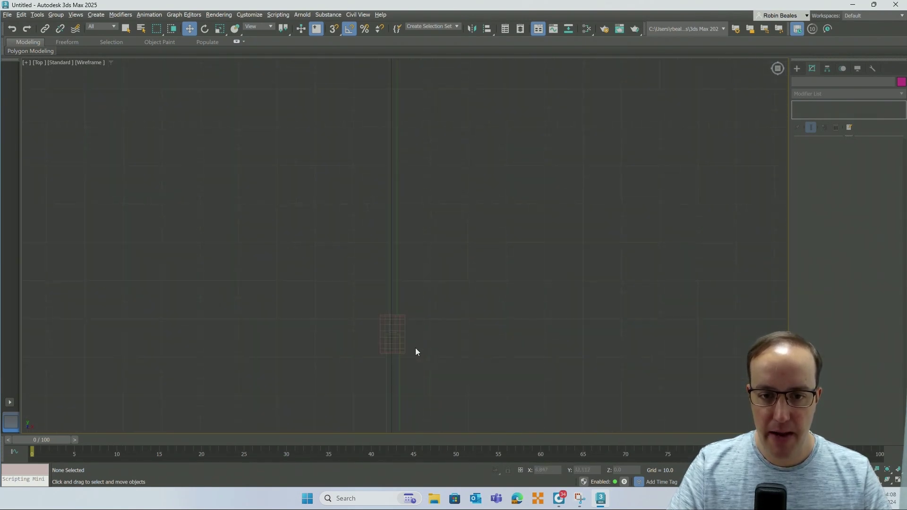
{"action": "scroll", "coordinate": [415, 352], "scroll_direction": "up", "scroll_amount": 1}
{"action": "middle_click_drag", "start_coordinate": [415, 352], "coordinate": [364, 255]}
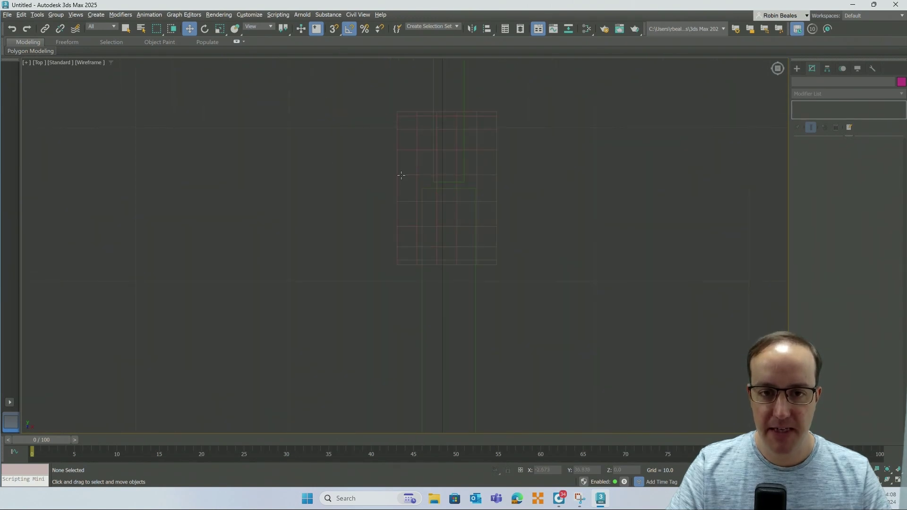
{"action": "left_click", "coordinate": [401, 175]}
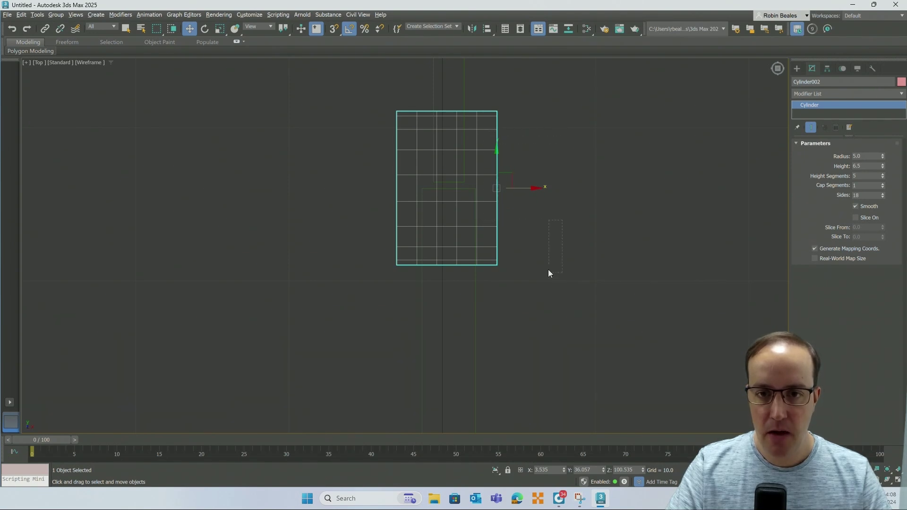
{"action": "left_click_drag", "start_coordinate": [545, 279], "coordinate": [543, 278]}
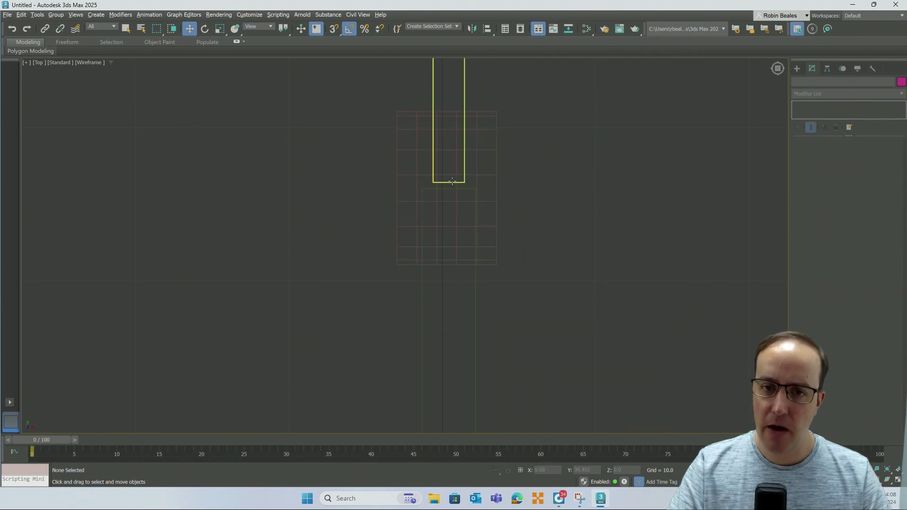
{"action": "left_click", "coordinate": [496, 173]}
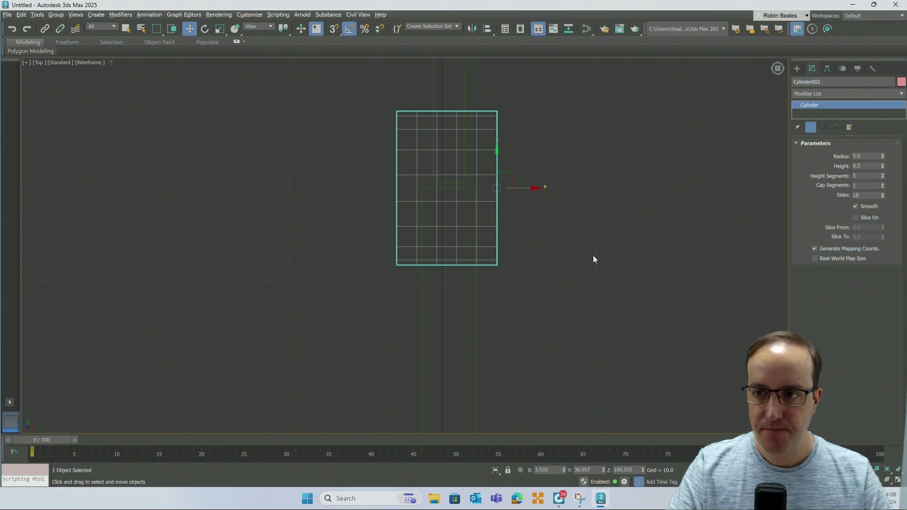
Step: With Affect Pivot Only on, centre Cylinder002's pivot on the object
{"action": "left_click", "coordinate": [825, 70]}
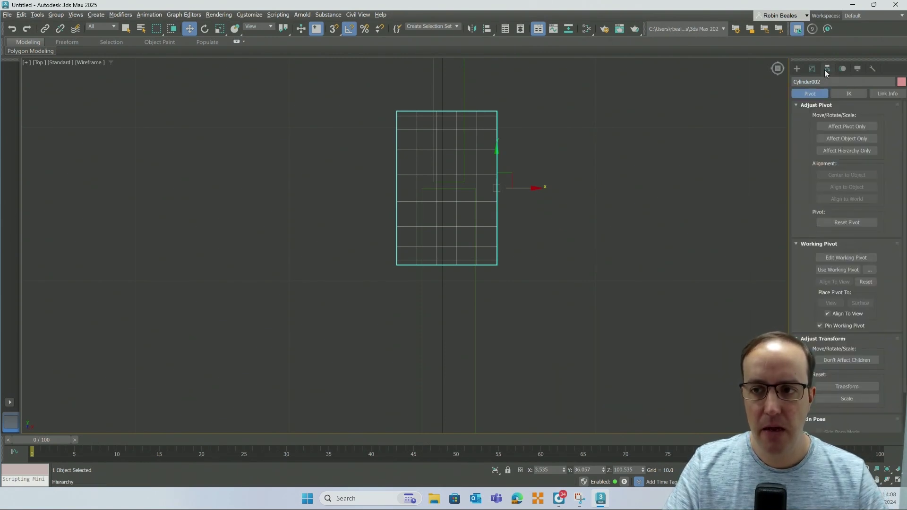
{"action": "left_click", "coordinate": [832, 127]}
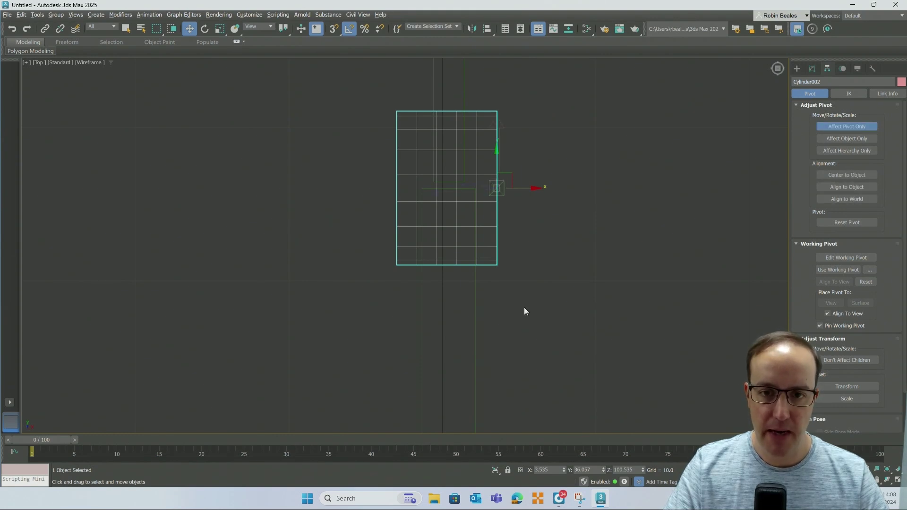
{"action": "mouse_move", "coordinate": [532, 187]}
{"action": "left_mouse_down"}
{"action": "mouse_move", "coordinate": [703, 189]}
{"action": "mouse_move", "coordinate": [370, 189]}
{"action": "mouse_move", "coordinate": [417, 199]}
{"action": "mouse_move", "coordinate": [736, 192]}
{"action": "mouse_move", "coordinate": [506, 197]}
{"action": "mouse_move", "coordinate": [700, 200]}
{"action": "mouse_move", "coordinate": [464, 197]}
{"action": "mouse_move", "coordinate": [577, 197]}
{"action": "mouse_move", "coordinate": [546, 198]}
{"action": "left_mouse_up"}
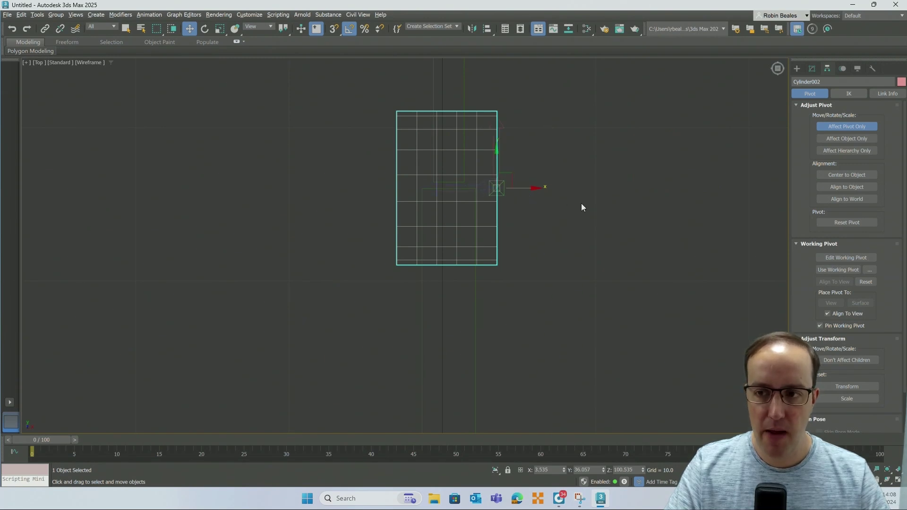
{"action": "left_click", "coordinate": [834, 175]}
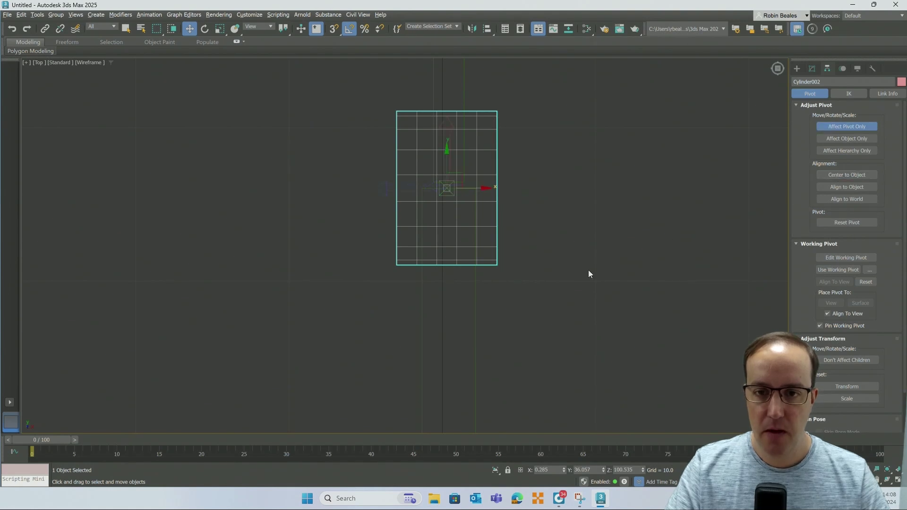
Step: Centre Cylinder001's pivot on its object too, then turn Affect Pivot Only off
{"action": "scroll", "coordinate": [588, 270], "scroll_direction": "down", "scroll_amount": 5}
{"action": "middle_click_drag", "start_coordinate": [588, 273], "coordinate": [529, 182]}
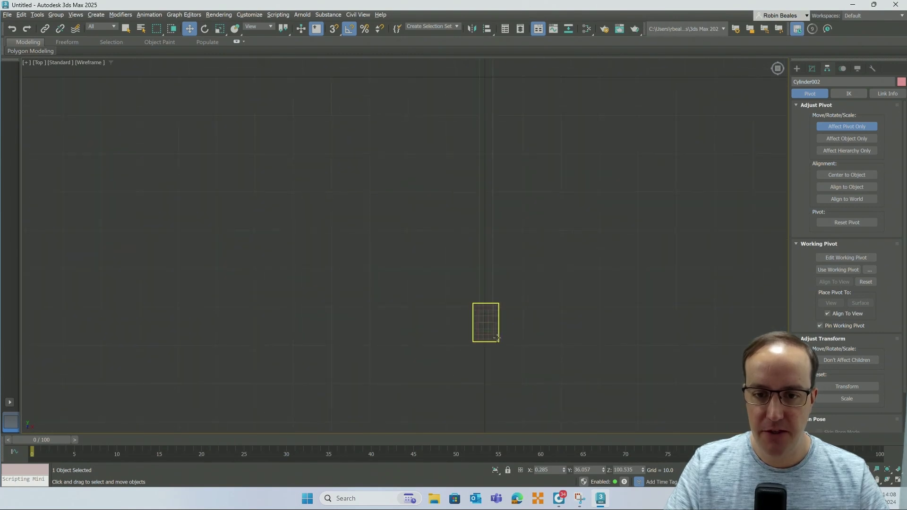
{"action": "left_click", "coordinate": [497, 340]}
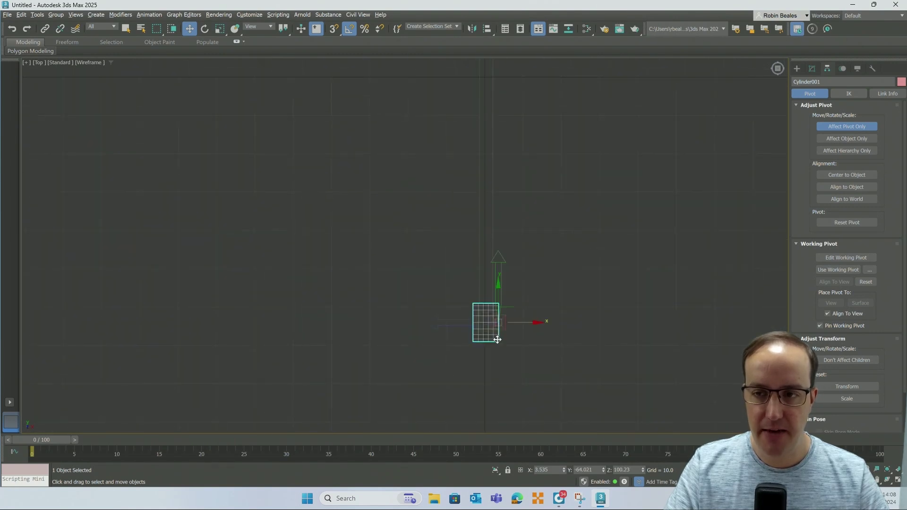
{"action": "left_click", "coordinate": [857, 177]}
{"action": "left_click", "coordinate": [832, 126]}
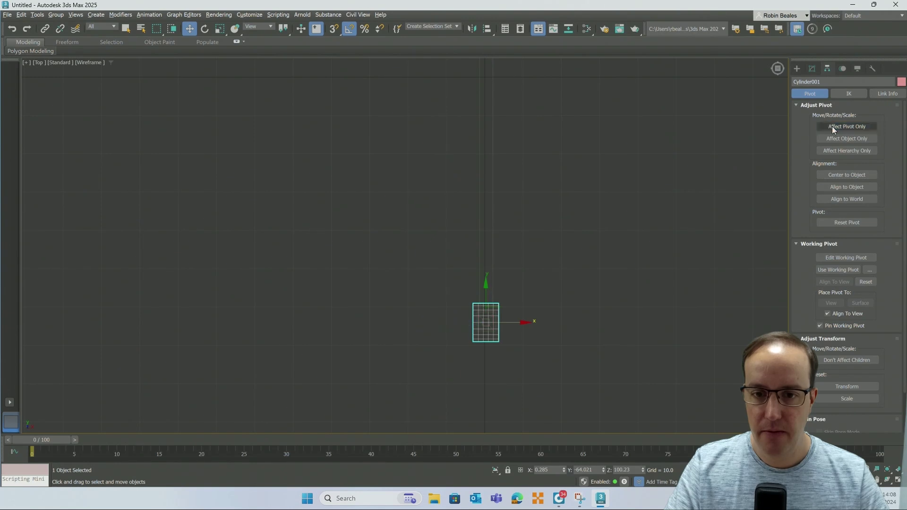
{"action": "left_click", "coordinate": [687, 186]}
Step: Set Cylinder001's X position to 0 to line it up with Cylinder002
{"action": "scroll", "coordinate": [500, 309], "scroll_direction": "up", "scroll_amount": 5}
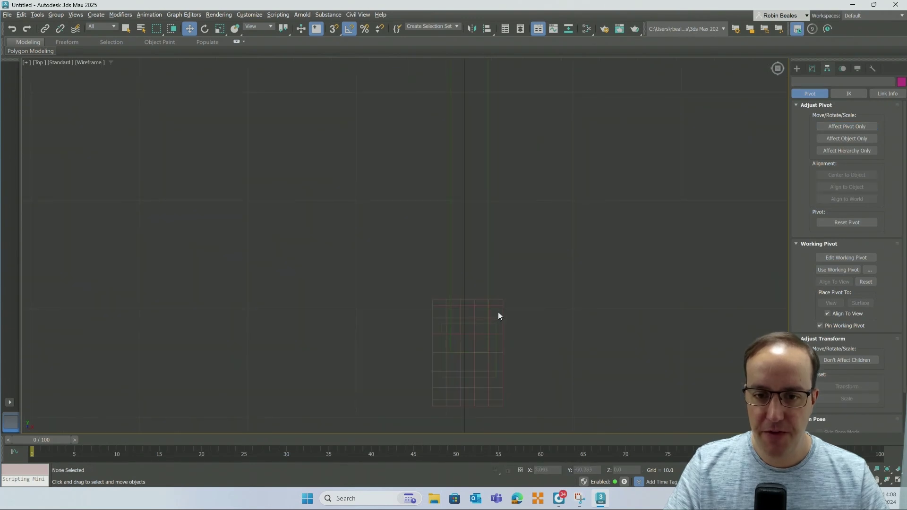
{"action": "left_click", "coordinate": [504, 308]}
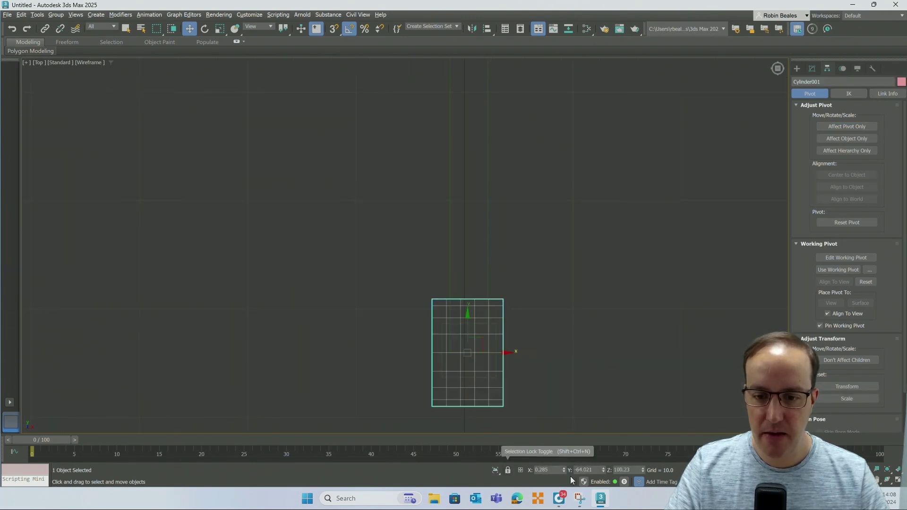
{"action": "double_click", "coordinate": [554, 472]}
{"action": "type", "text": "0"}
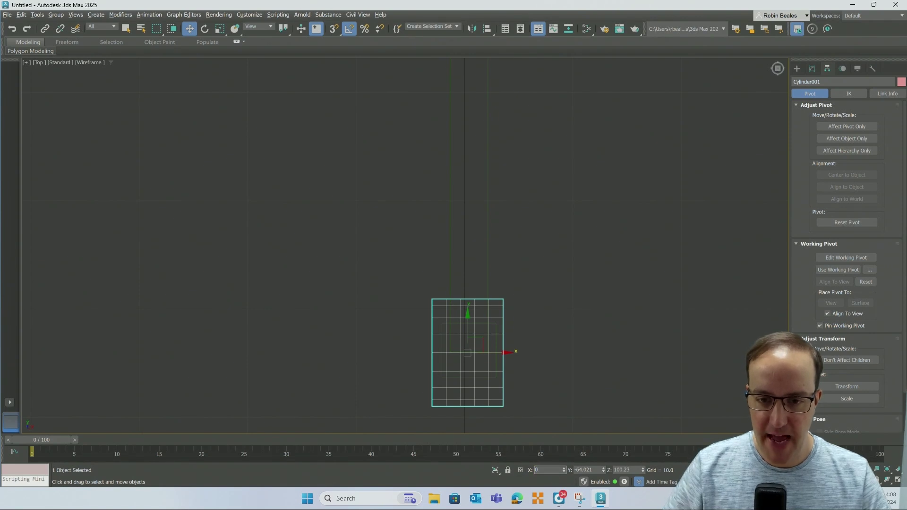
{"action": "key", "text": "Return"}
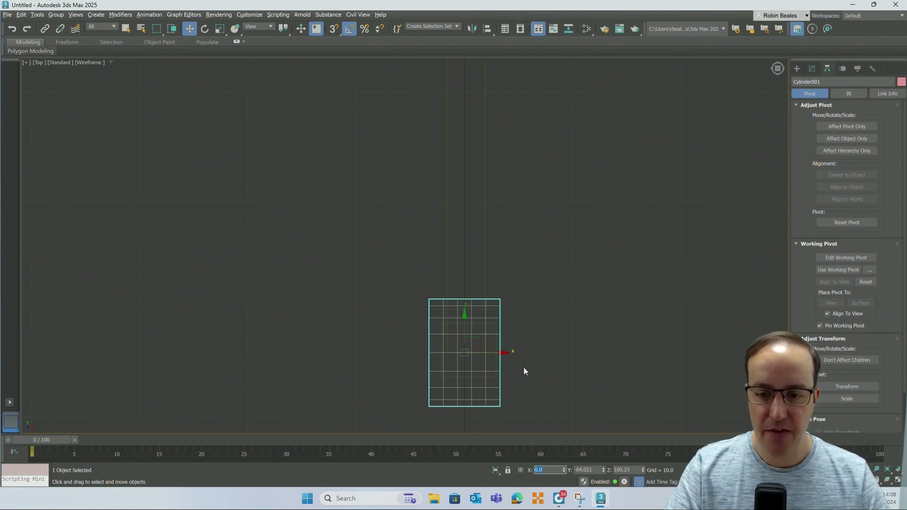
{"action": "scroll", "coordinate": [518, 289], "scroll_direction": "down", "scroll_amount": 5}
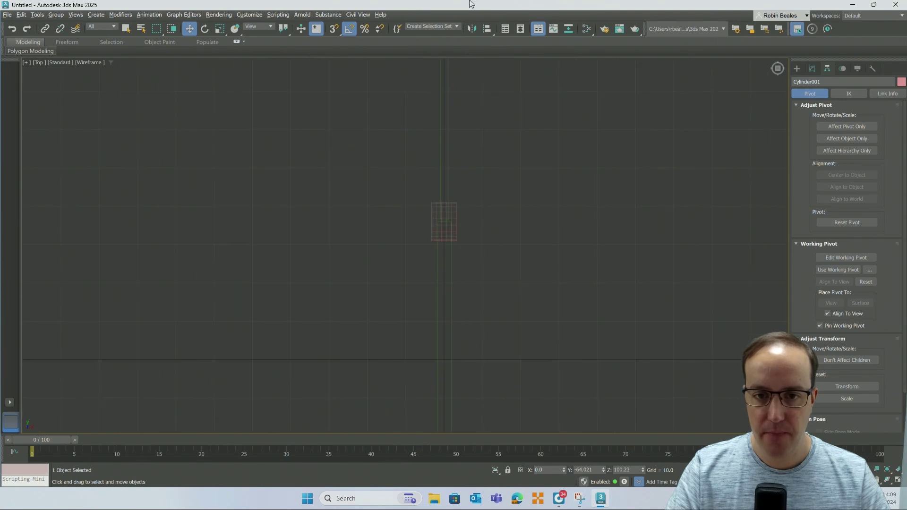
{"action": "left_click", "coordinate": [432, 217]}
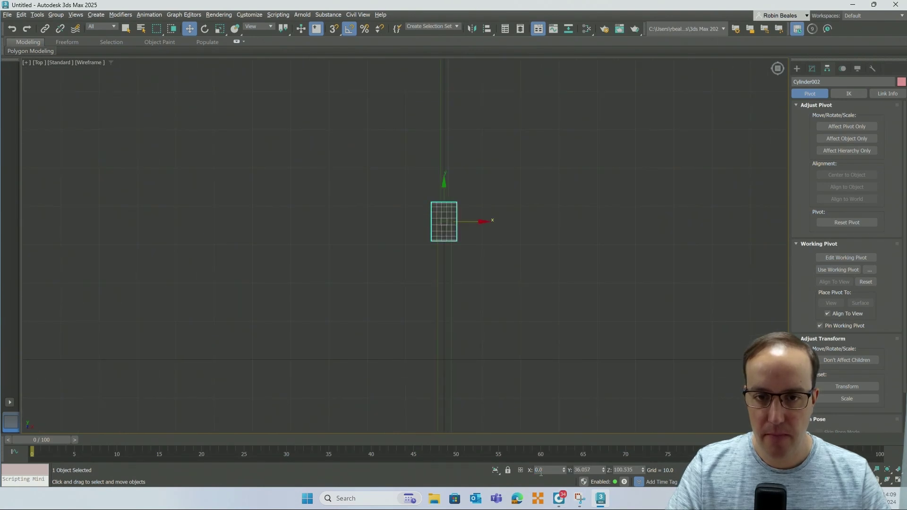
{"action": "left_click", "coordinate": [525, 320]}
Step: In Perspective, centre the vertical green beam's pivot on the object with Affect Pivot Only
{"action": "middle_click_drag", "start_coordinate": [510, 300], "coordinate": [441, 257]}
{"action": "key", "text": "p"}
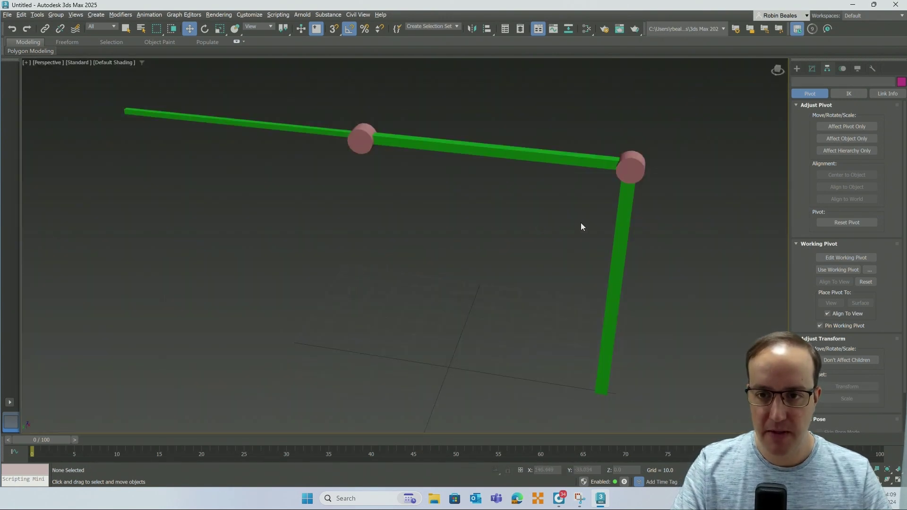
{"action": "left_click", "coordinate": [612, 287]}
{"action": "middle_click_drag", "start_coordinate": [598, 285], "coordinate": [548, 260], "text": "alt"}
{"action": "left_click", "coordinate": [501, 289]}
{"action": "left_click", "coordinate": [548, 260]}
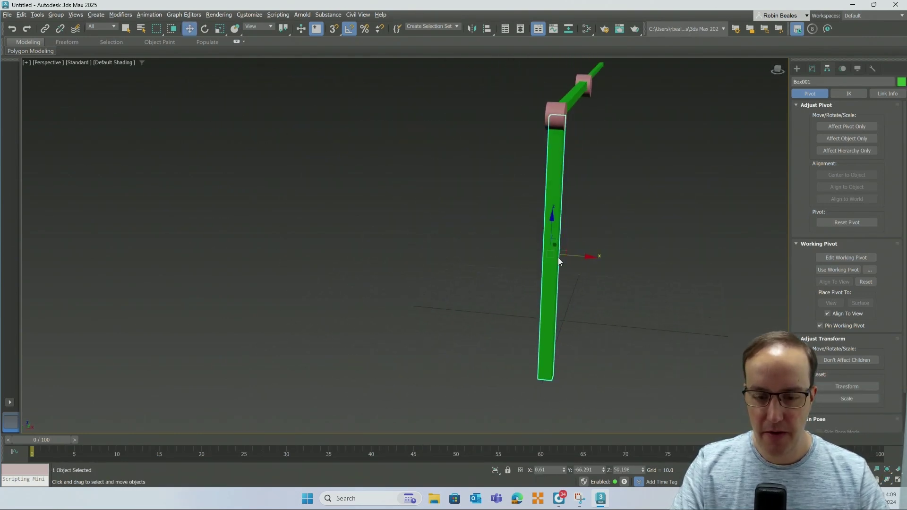
{"action": "middle_click_drag", "start_coordinate": [486, 242], "coordinate": [597, 251], "text": "alt"}
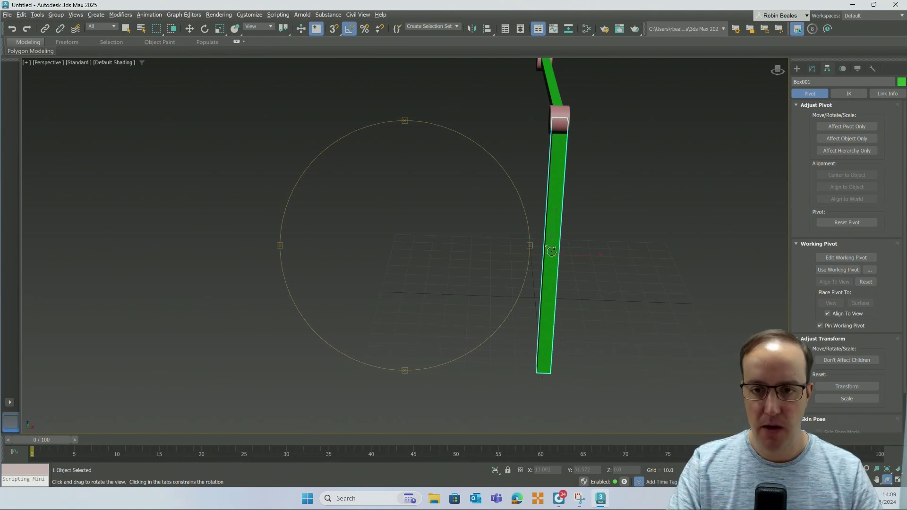
{"action": "middle_click_drag", "start_coordinate": [567, 229], "coordinate": [586, 207], "text": "alt"}
{"action": "key", "text": "w"}
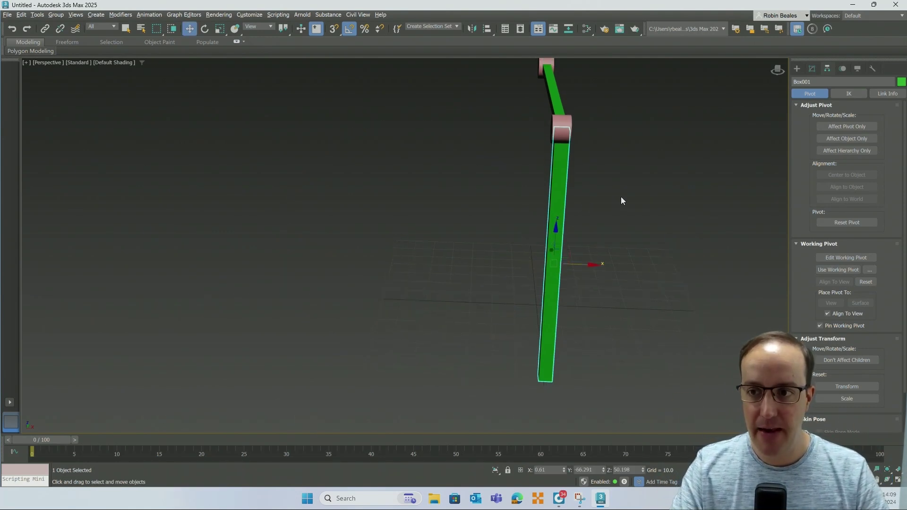
{"action": "left_click", "coordinate": [836, 127]}
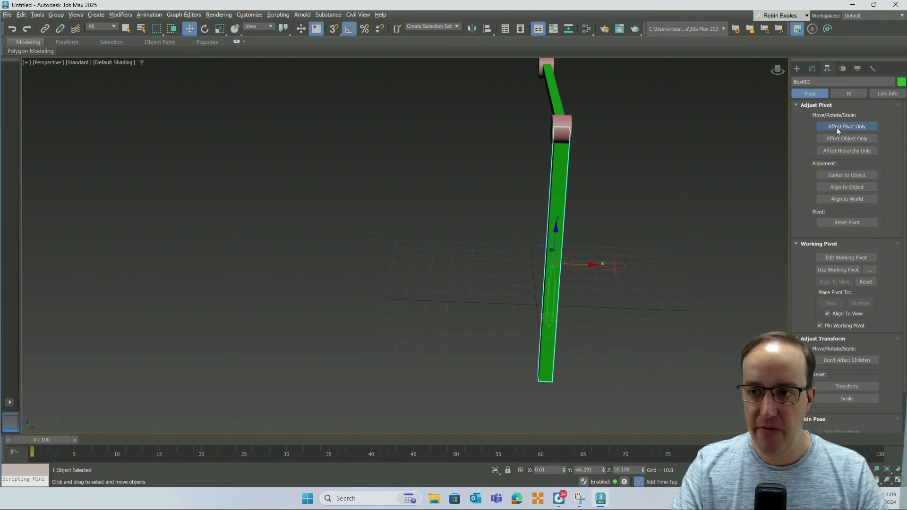
{"action": "left_click", "coordinate": [842, 174]}
Step: Centre the middle and top green beams' pivots, then turn Affect Pivot Only off
{"action": "middle_click_drag", "start_coordinate": [670, 195], "coordinate": [652, 208], "text": "alt"}
{"action": "left_click", "coordinate": [548, 198]}
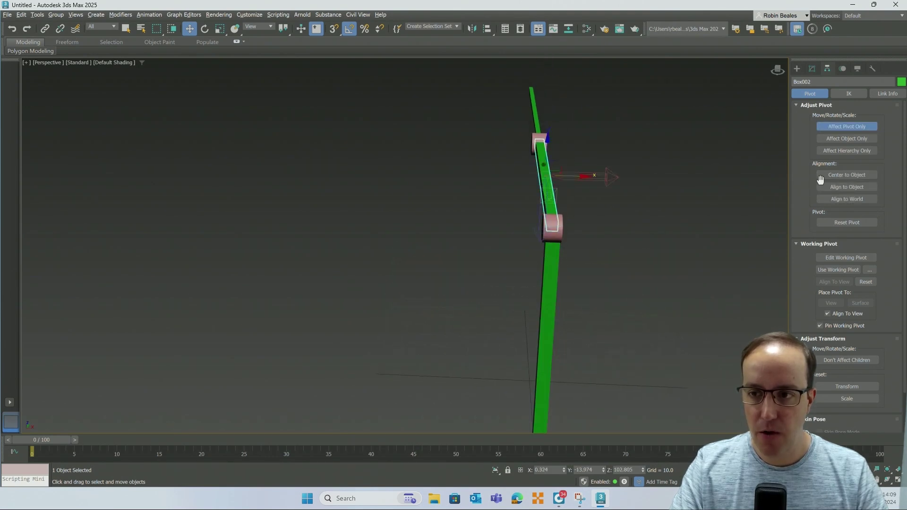
{"action": "left_click", "coordinate": [831, 175]}
{"action": "left_click", "coordinate": [534, 108]}
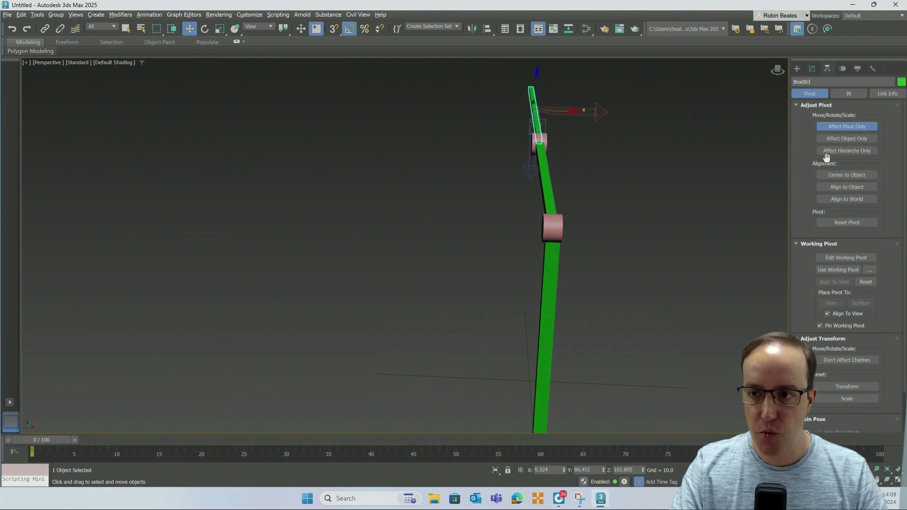
{"action": "left_click", "coordinate": [851, 176]}
{"action": "left_click", "coordinate": [845, 126]}
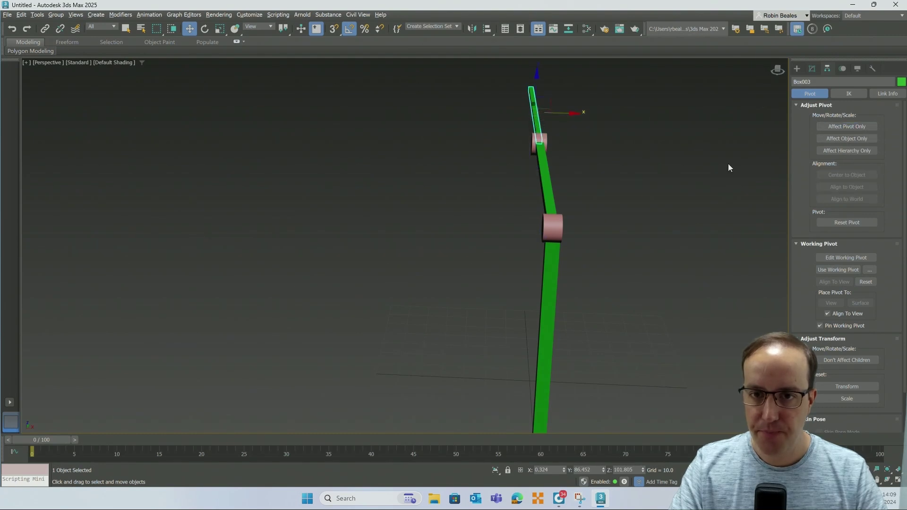
{"action": "left_click", "coordinate": [729, 162]}
{"action": "middle_click_drag", "start_coordinate": [606, 196], "coordinate": [462, 208], "text": "alt"}
{"action": "left_click", "coordinate": [533, 166]}
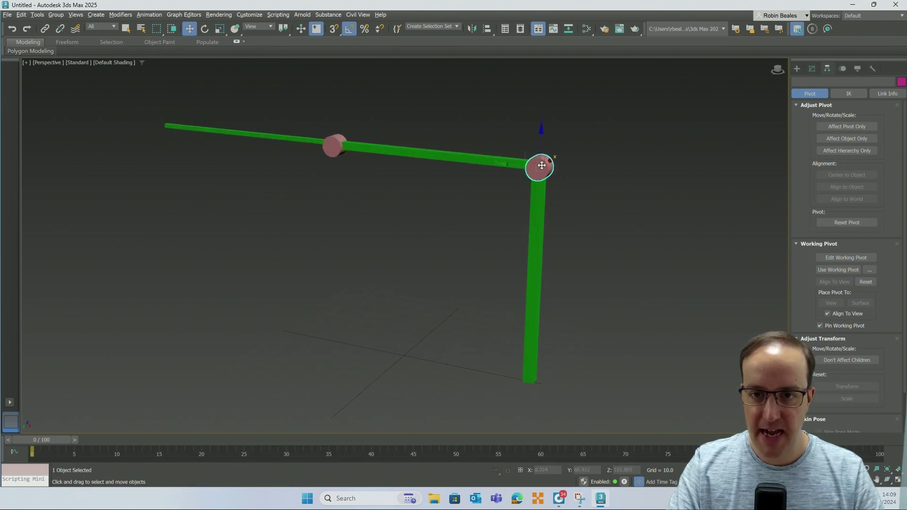
{"action": "left_click", "coordinate": [205, 29]}
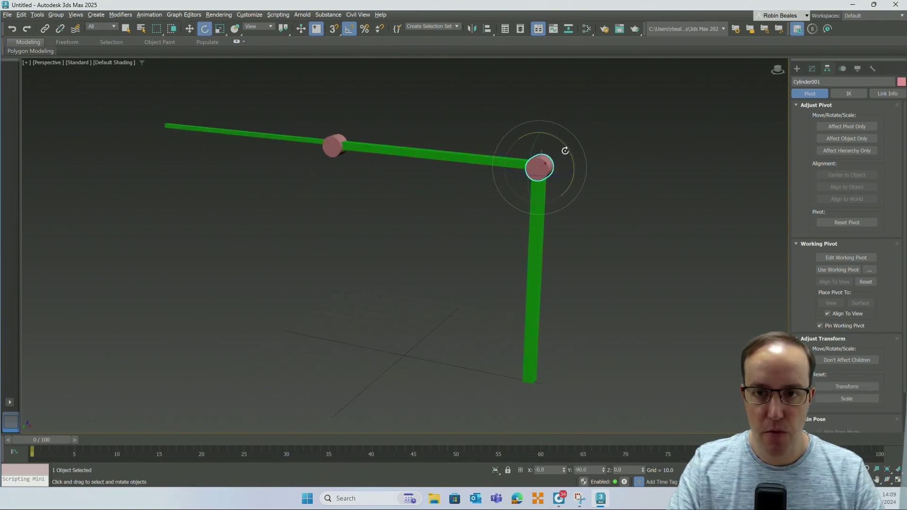
{"action": "mouse_move", "coordinate": [565, 150]}
{"action": "left_mouse_down"}
{"action": "mouse_move", "coordinate": [568, 140]}
{"action": "mouse_move", "coordinate": [570, 158]}
{"action": "left_mouse_up"}
{"action": "left_click", "coordinate": [535, 266]}
{"action": "left_click_drag", "start_coordinate": [531, 289], "coordinate": [413, 186]}
{"action": "left_click", "coordinate": [337, 146]}
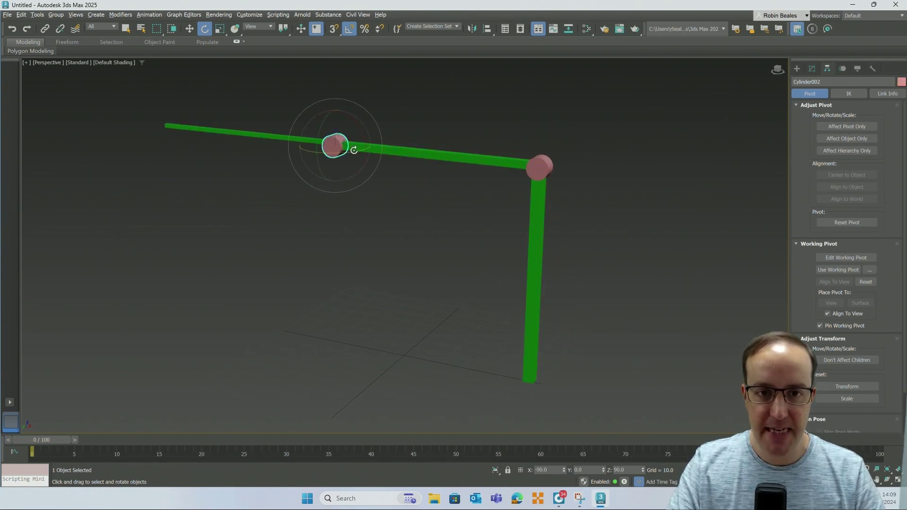
{"action": "mouse_move", "coordinate": [360, 134]}
{"action": "left_mouse_down"}
{"action": "mouse_move", "coordinate": [352, 106]}
{"action": "mouse_move", "coordinate": [366, 140]}
{"action": "mouse_move", "coordinate": [360, 126]}
{"action": "mouse_move", "coordinate": [371, 124]}
{"action": "left_mouse_up"}
{"action": "left_click", "coordinate": [415, 126]}
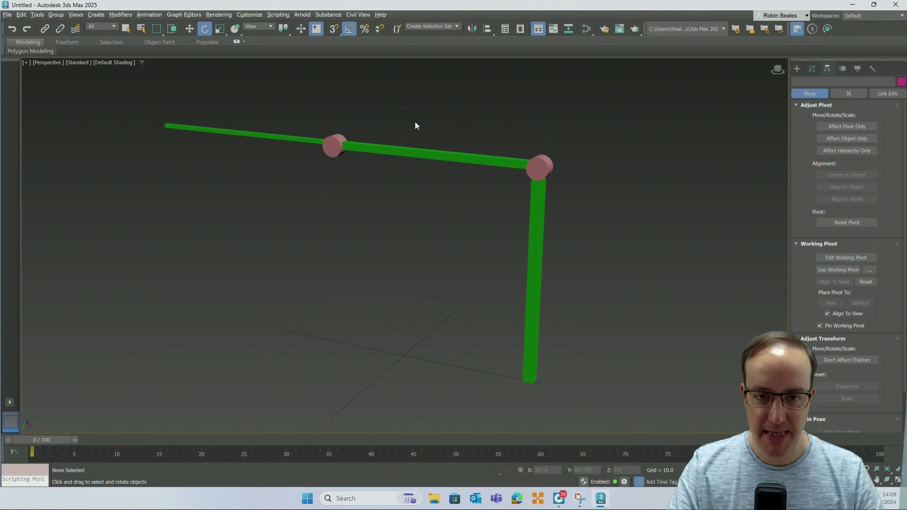
{"action": "key", "text": "t"}
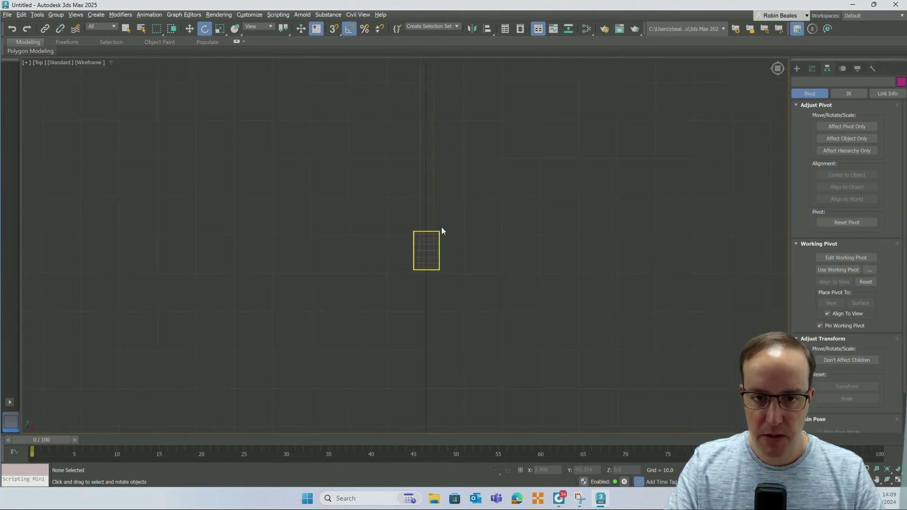
Step: In the Top view, set Box003's X position to 0
{"action": "left_click_drag", "start_coordinate": [456, 181], "coordinate": [408, 185]}
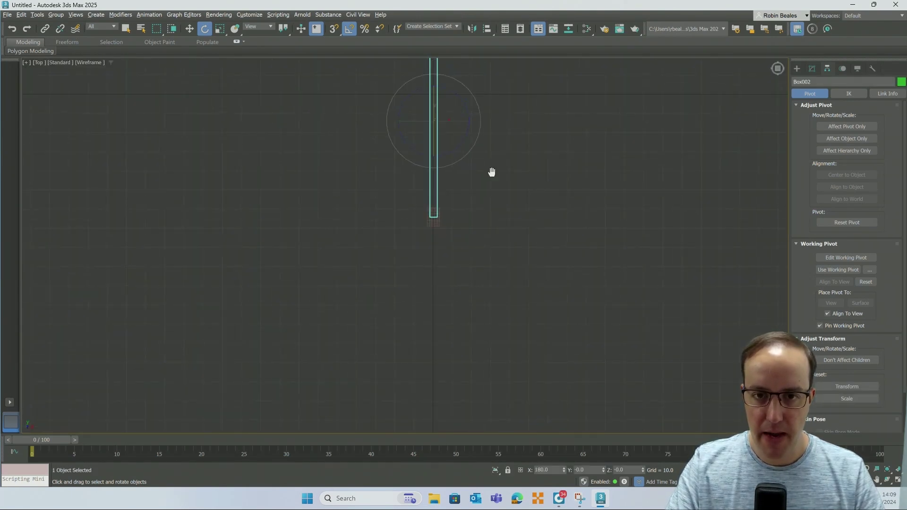
{"action": "middle_click_drag", "start_coordinate": [491, 172], "coordinate": [499, 223]}
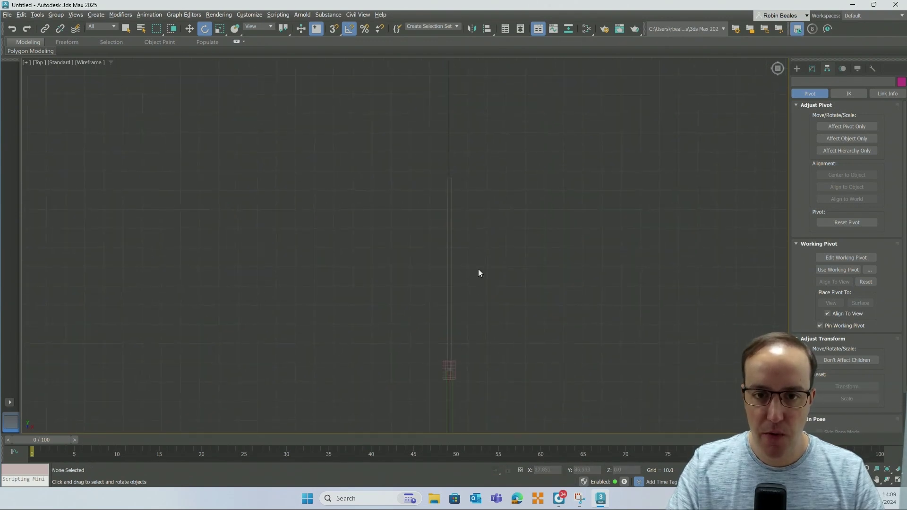
{"action": "left_click_drag", "start_coordinate": [478, 269], "coordinate": [431, 217]}
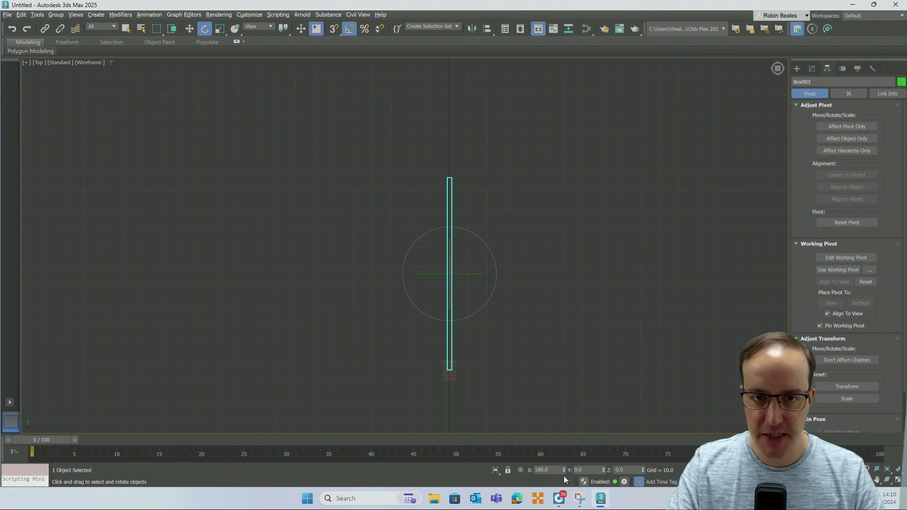
{"action": "left_click", "coordinate": [189, 28]}
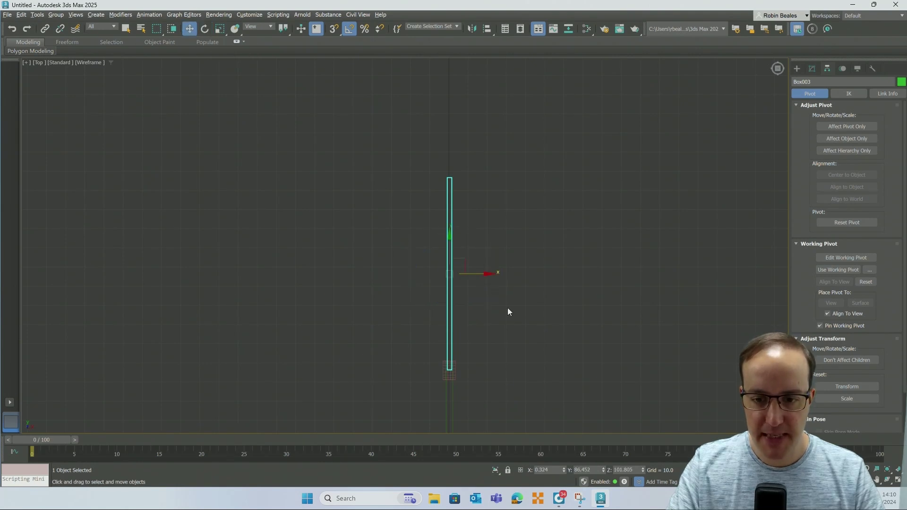
{"action": "left_click", "coordinate": [548, 470]}
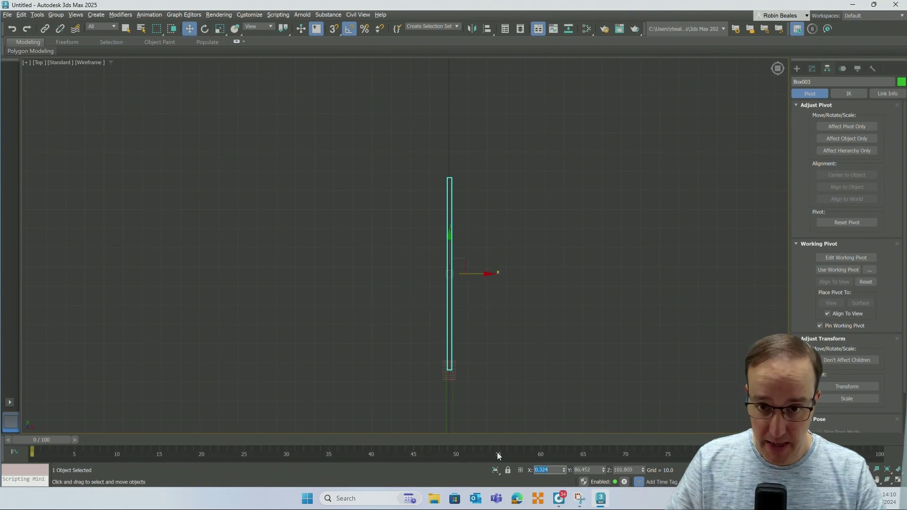
{"action": "type", "text": "0"}
{"action": "key", "text": "Return"}
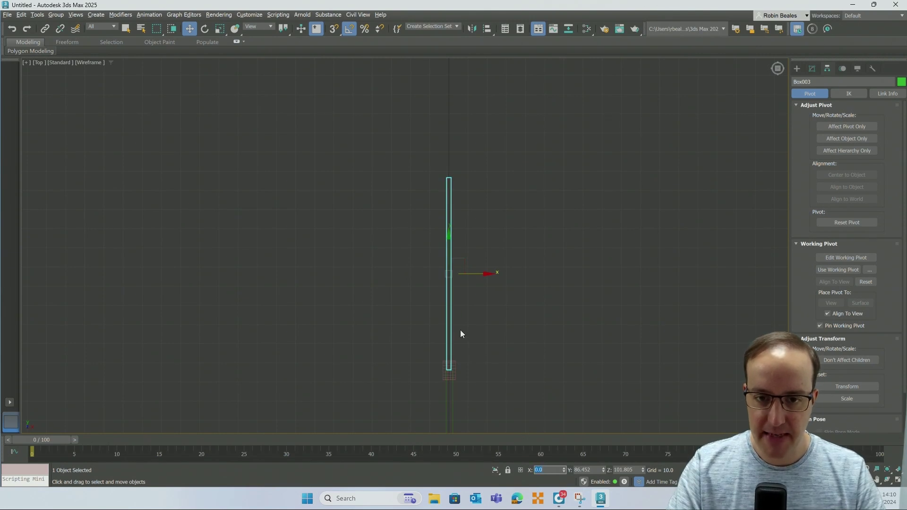
Step: Select all five arm parts in Perspective and unlink them
{"action": "middle_click_drag", "start_coordinate": [461, 334], "coordinate": [466, 217]}
{"action": "scroll", "coordinate": [448, 182], "scroll_direction": "up", "scroll_amount": 4}
{"action": "left_click", "coordinate": [439, 176]}
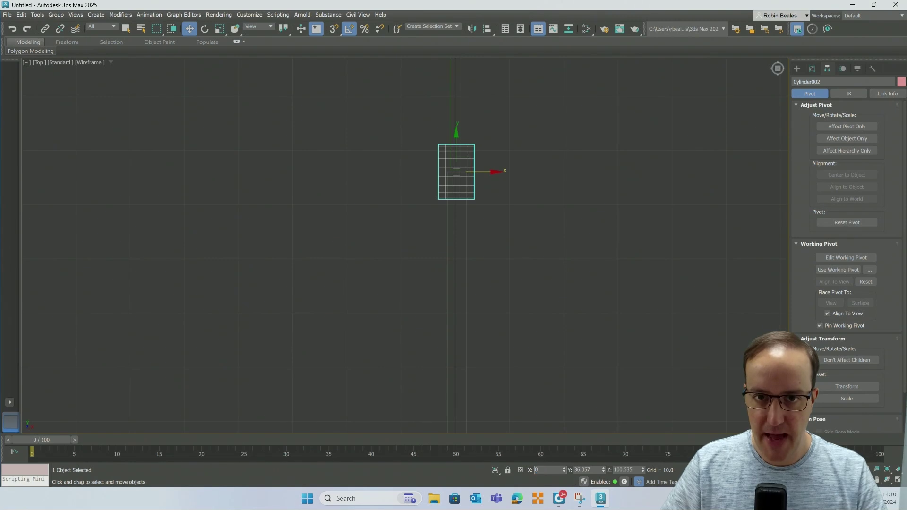
{"action": "left_click", "coordinate": [528, 214]}
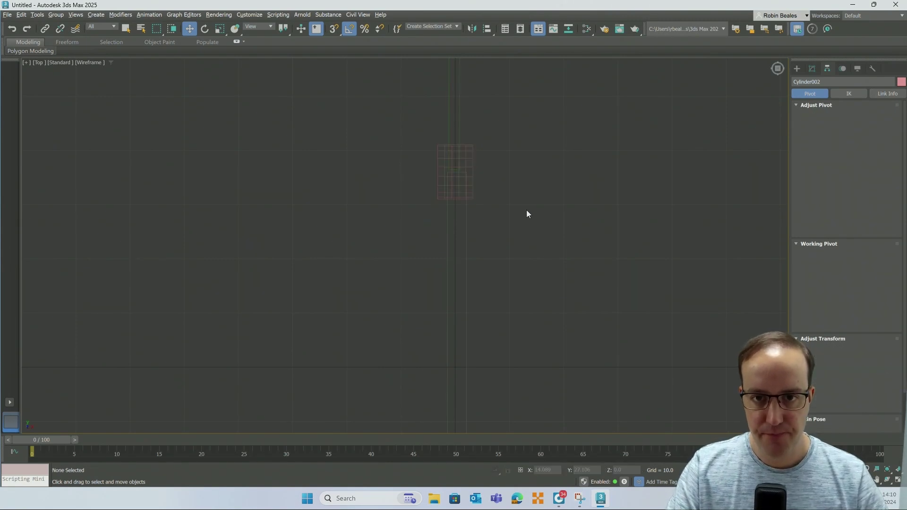
{"action": "left_click", "coordinate": [458, 116]}
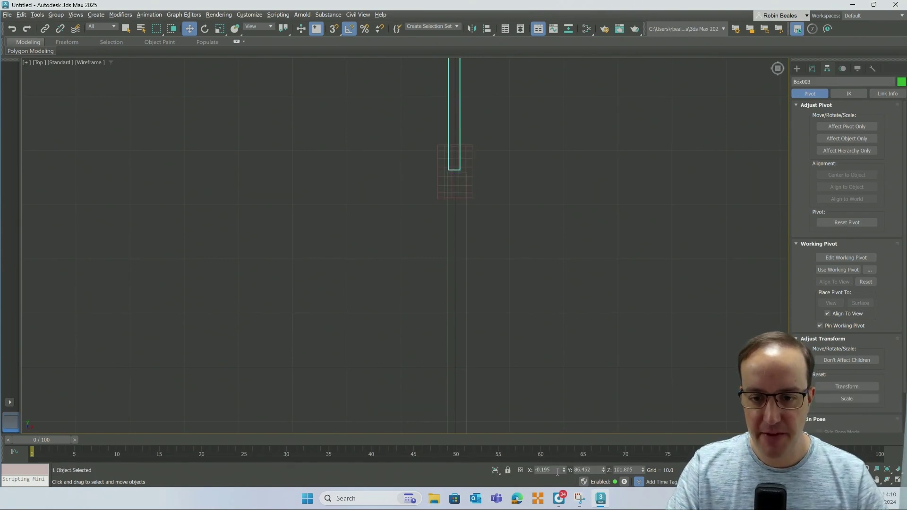
{"action": "left_click", "coordinate": [537, 313]}
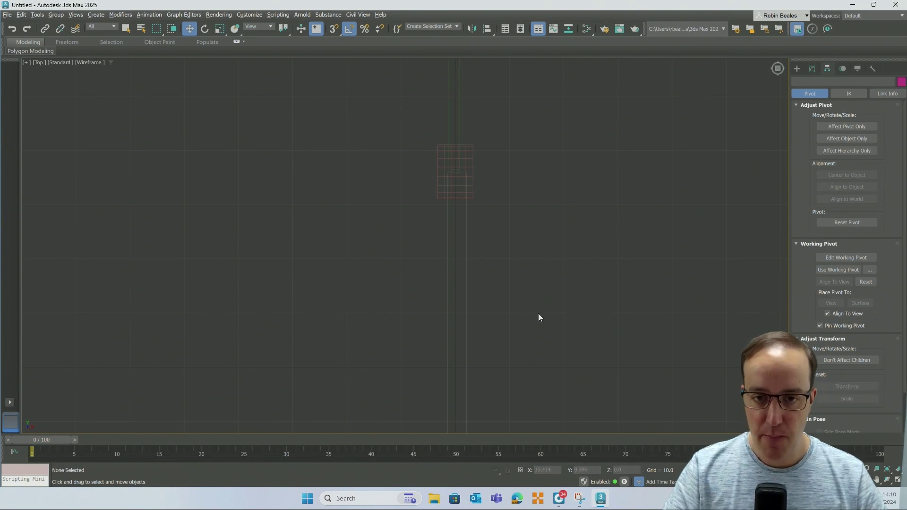
{"action": "key", "text": "p"}
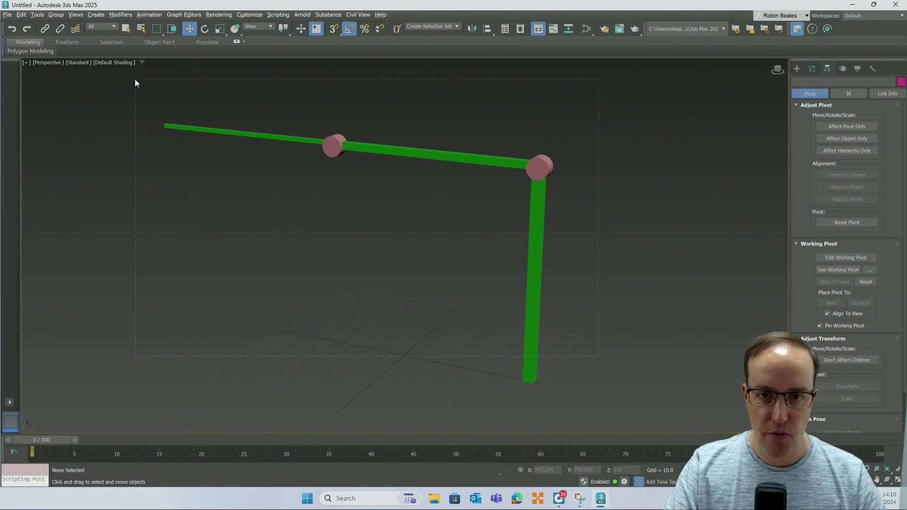
{"action": "left_click_drag", "start_coordinate": [135, 79], "coordinate": [135, 79]}
{"action": "left_click", "coordinate": [60, 30]}
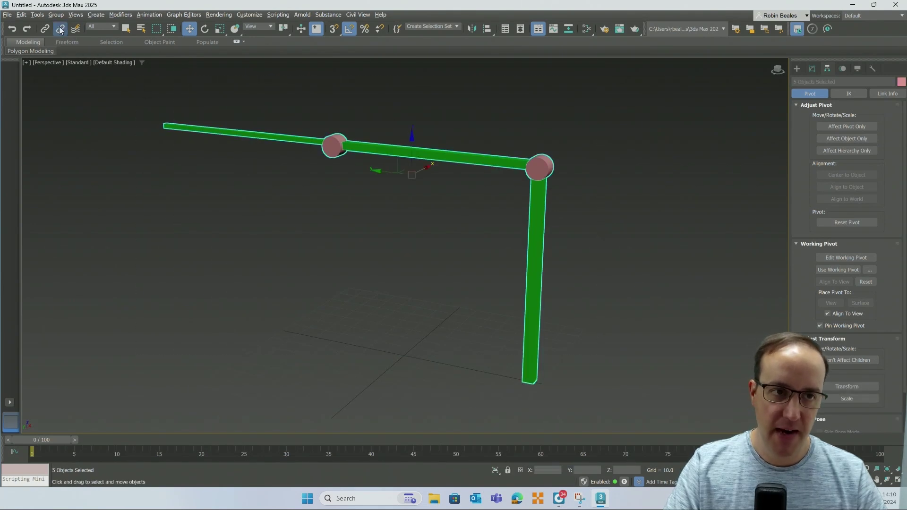
{"action": "left_click", "coordinate": [245, 242]}
Step: Set X to 0 for Box003 and for the elbow joint Cylinder001
{"action": "left_click", "coordinate": [256, 133]}
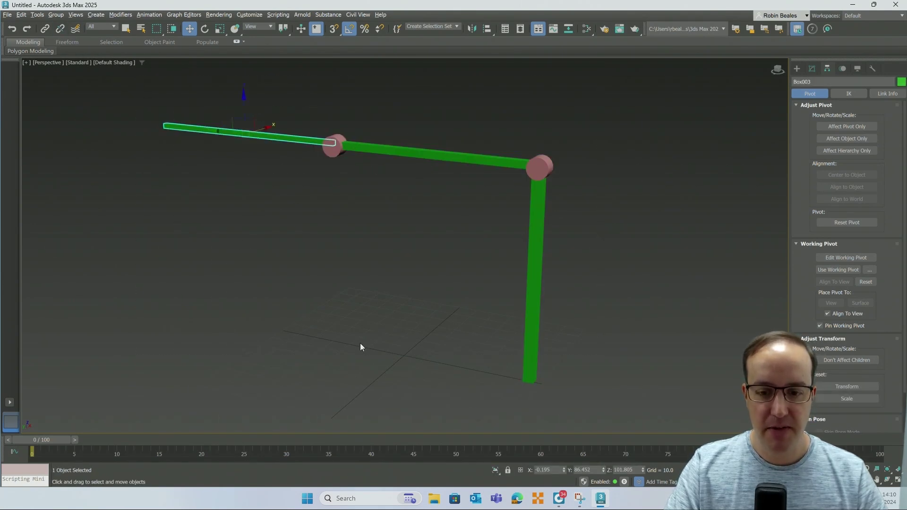
{"action": "double_click", "coordinate": [546, 470]}
{"action": "type", "text": "0"}
{"action": "key", "text": "Return"}
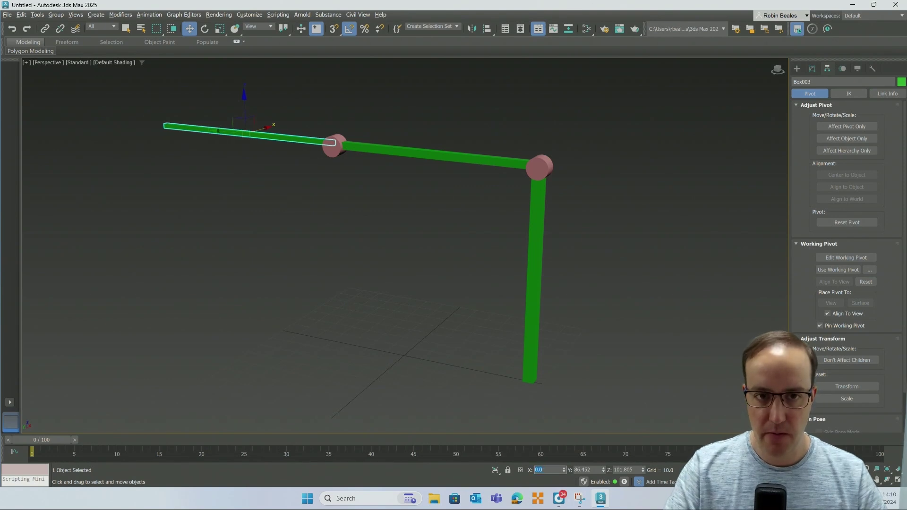
{"action": "left_click", "coordinate": [482, 159]}
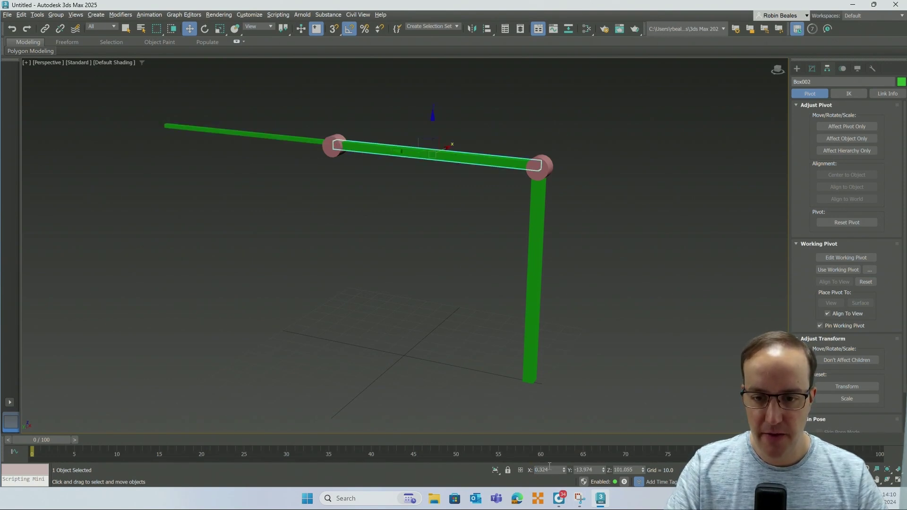
{"action": "left_click", "coordinate": [595, 253]}
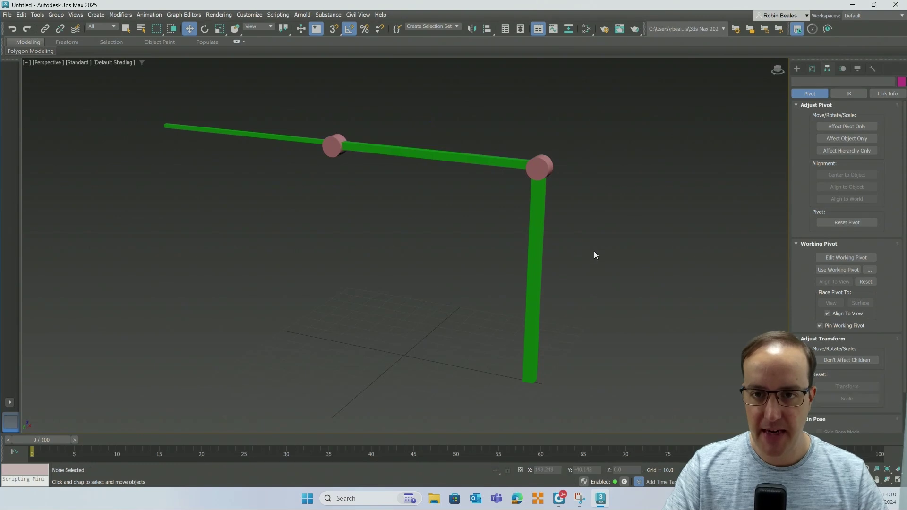
{"action": "left_click", "coordinate": [537, 243]}
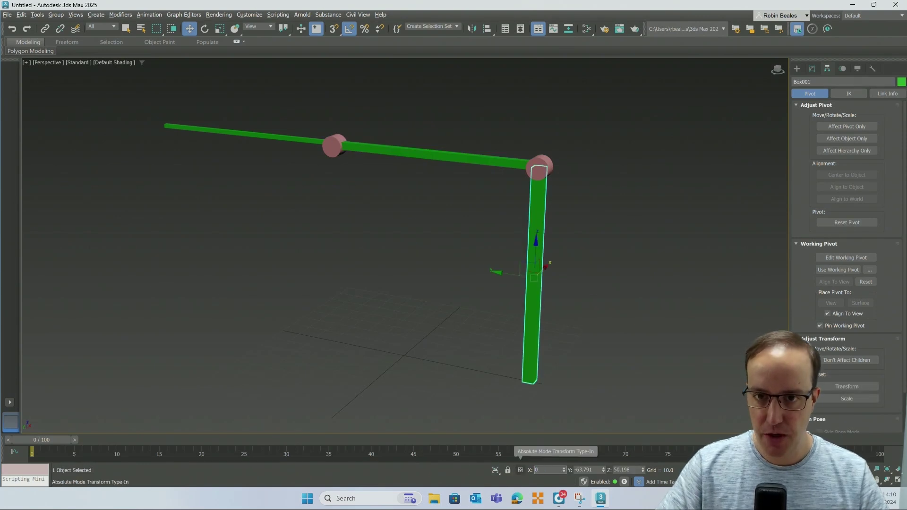
{"action": "key", "text": "Page_Up"}
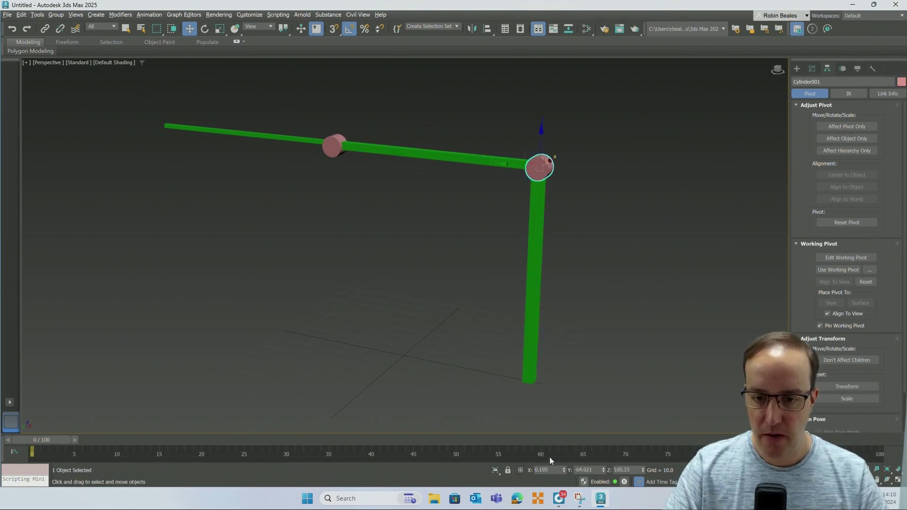
{"action": "left_click", "coordinate": [546, 470]}
{"action": "type", "text": "0"}
{"action": "key", "text": "Return"}
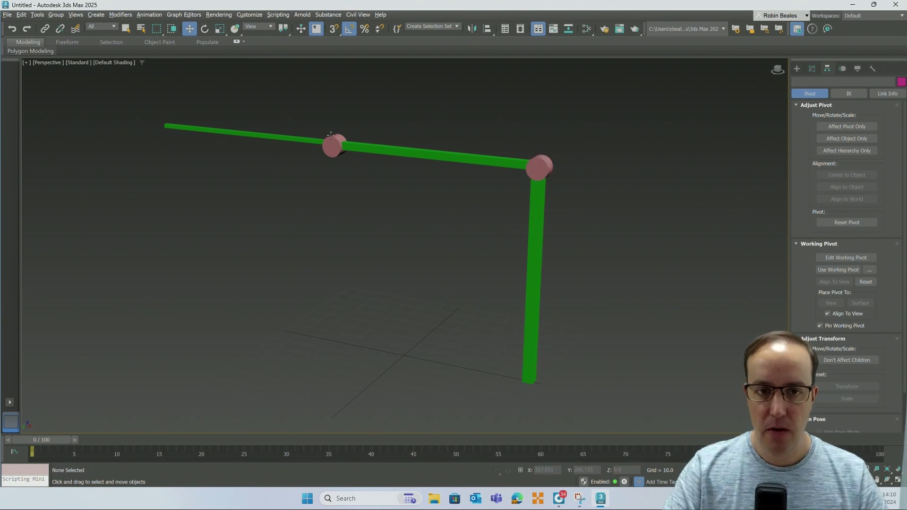
Step: Check the joints and bars, orbiting to confirm they line up at X 0
{"action": "key", "text": "Page_Up"}
{"action": "key", "text": "Page_Up"}
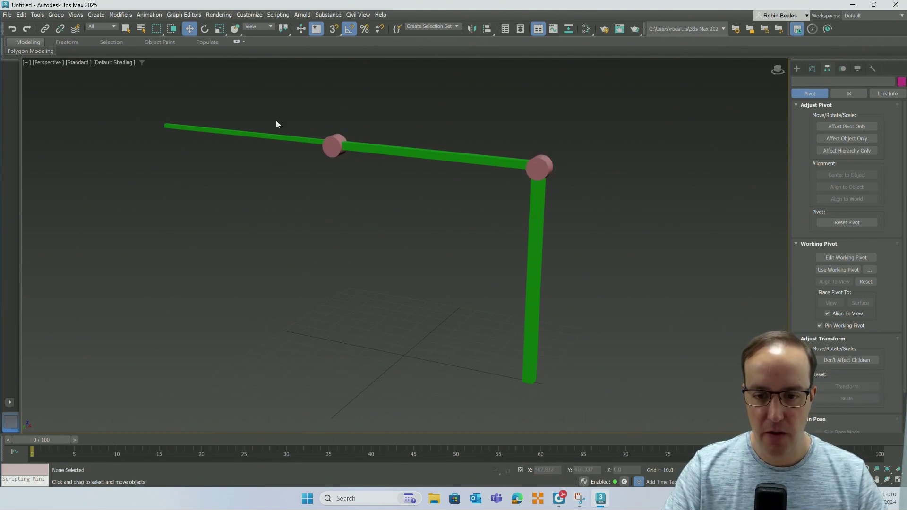
{"action": "left_click", "coordinate": [339, 136]}
{"action": "left_click", "coordinate": [394, 147]}
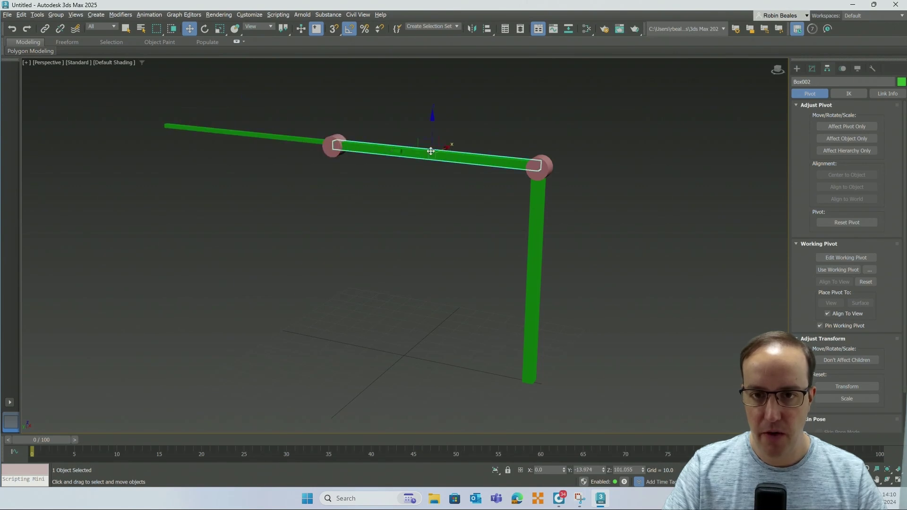
{"action": "left_click", "coordinate": [537, 184]}
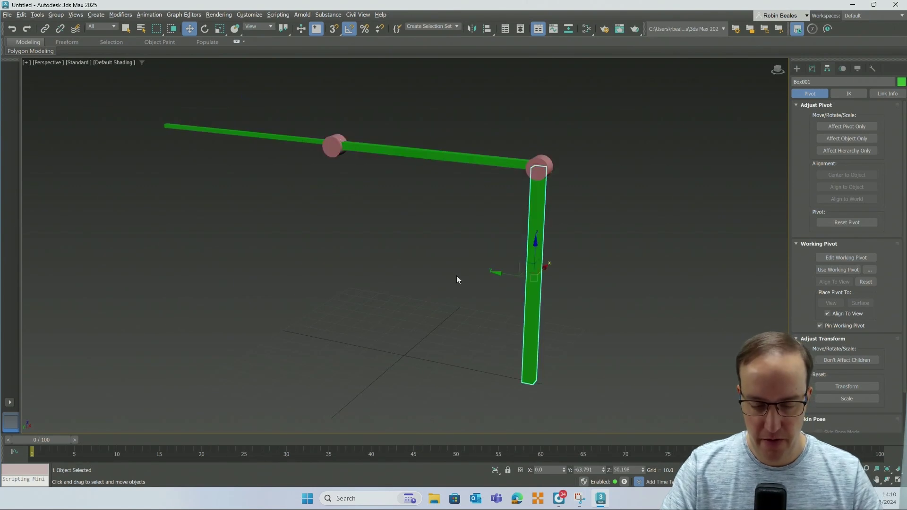
{"action": "key", "text": "ctrl+r"}
{"action": "mouse_move", "coordinate": [409, 249]}
{"action": "left_mouse_down"}
{"action": "mouse_move", "coordinate": [391, 246]}
{"action": "mouse_move", "coordinate": [413, 247]}
{"action": "mouse_move", "coordinate": [406, 255]}
{"action": "left_mouse_up"}
{"action": "key", "text": "w"}
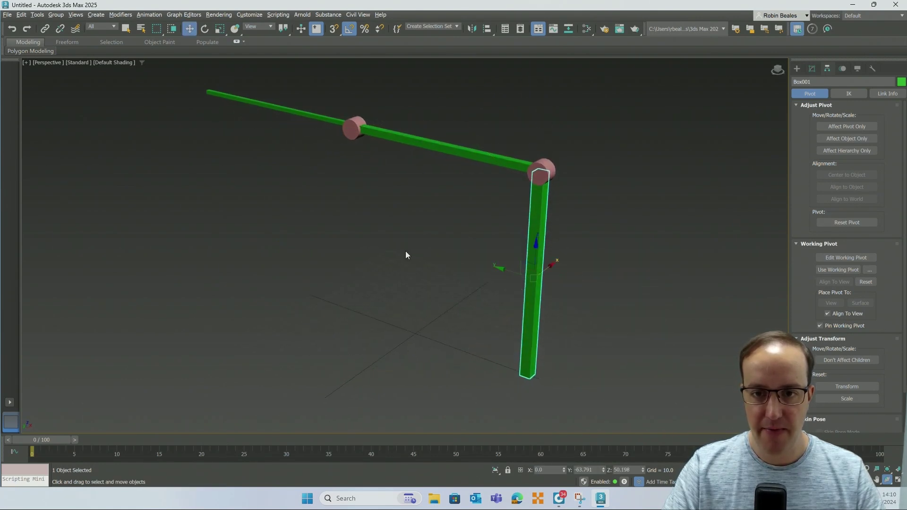
{"action": "left_click", "coordinate": [398, 253]}
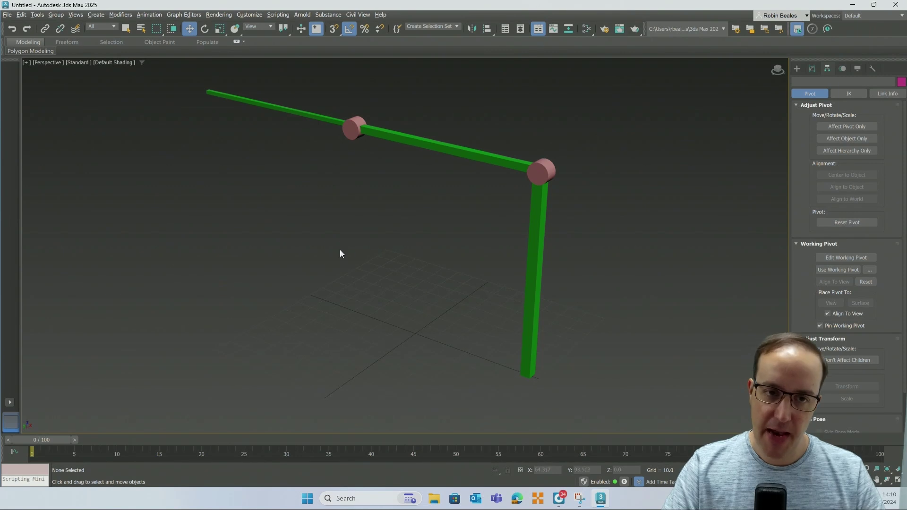
{"action": "middle_click_drag", "start_coordinate": [340, 250], "coordinate": [341, 256]}
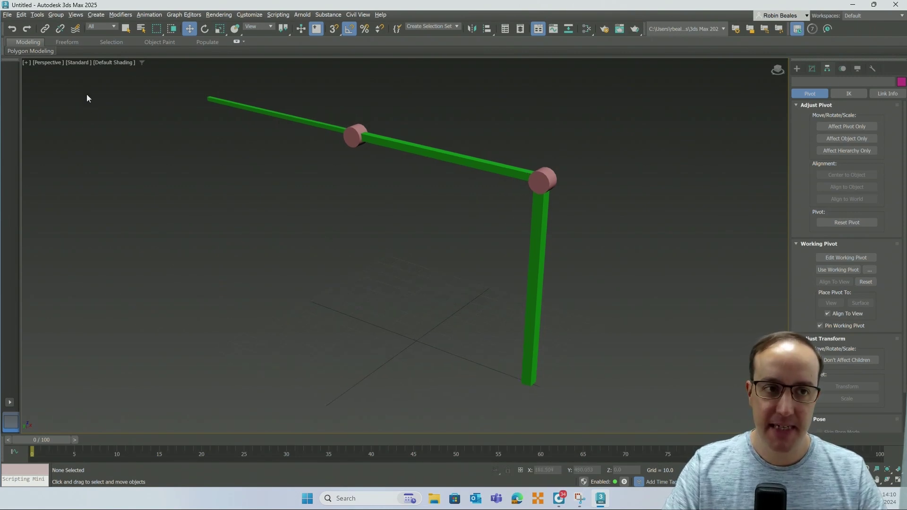
{"action": "left_click", "coordinate": [45, 29]}
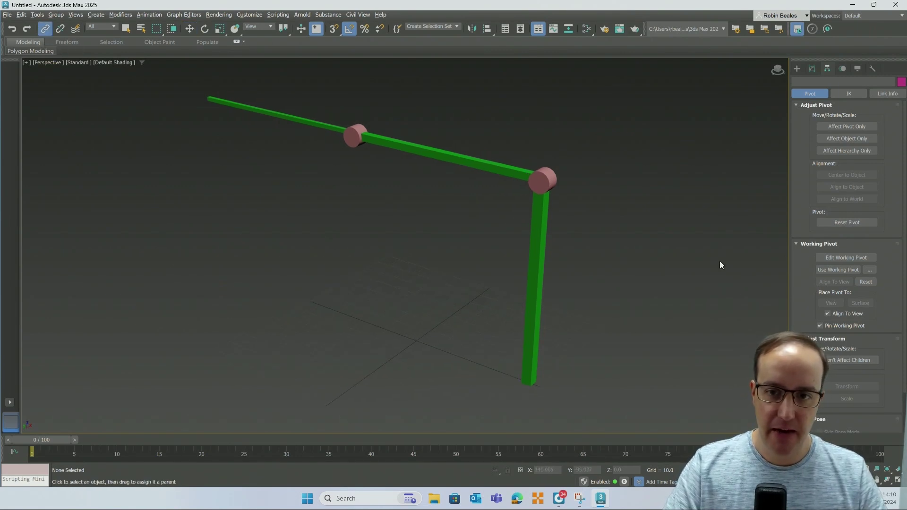
{"action": "left_click", "coordinate": [551, 177]}
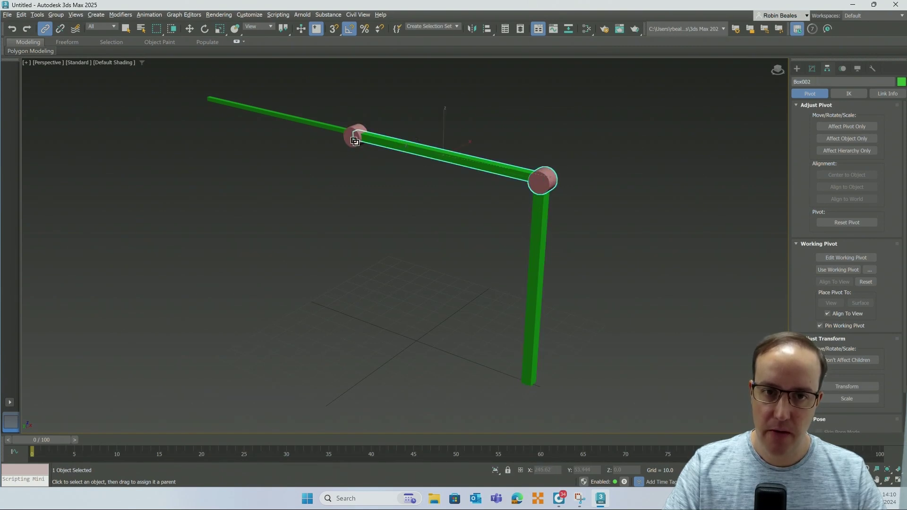
{"action": "left_click_drag", "start_coordinate": [543, 178], "coordinate": [355, 135]}
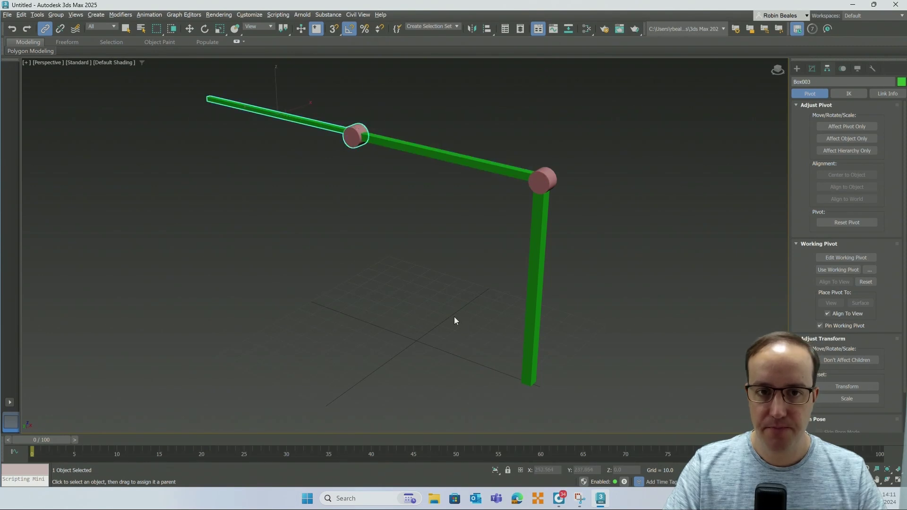
{"action": "left_click", "coordinate": [191, 29]}
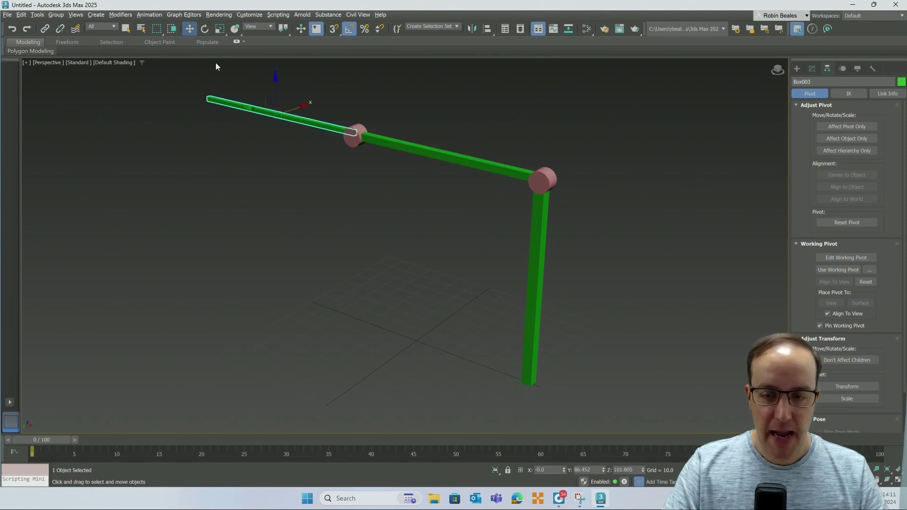
{"action": "left_click", "coordinate": [490, 283]}
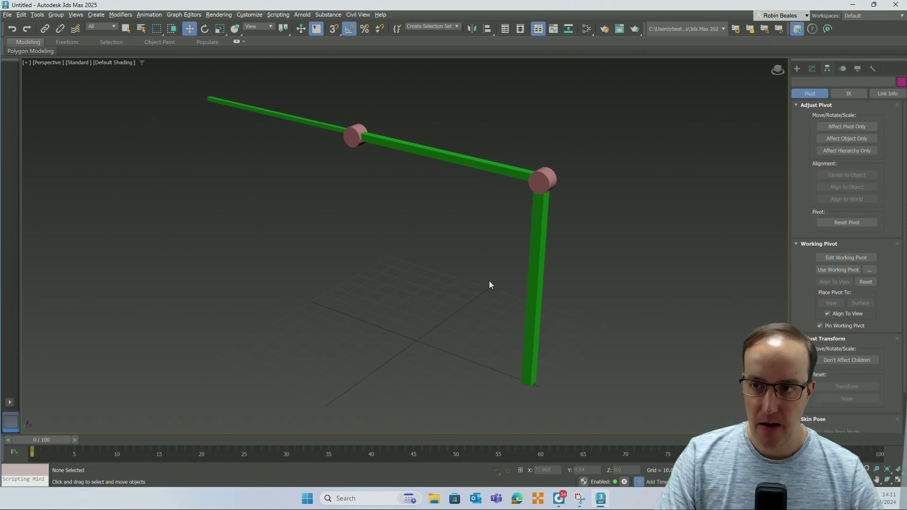
{"action": "middle_click_drag", "start_coordinate": [485, 309], "coordinate": [539, 279]}
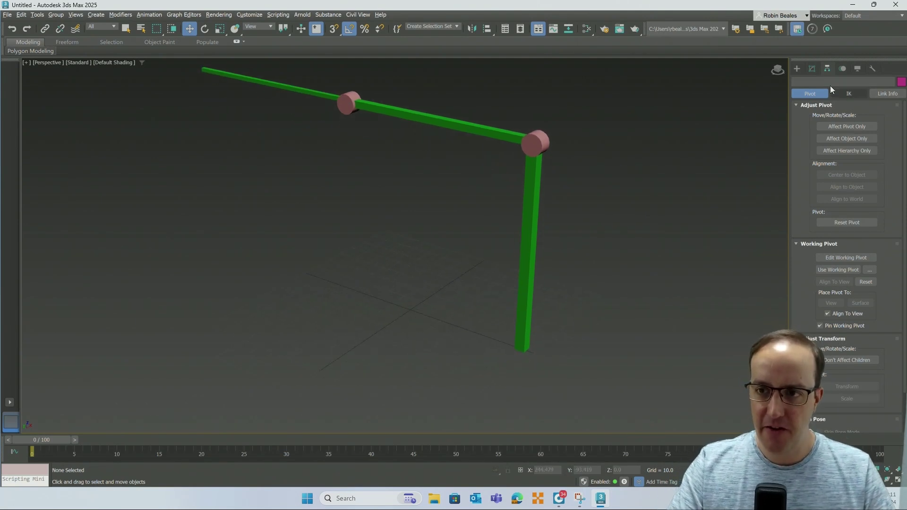
{"action": "left_click", "coordinate": [797, 69]}
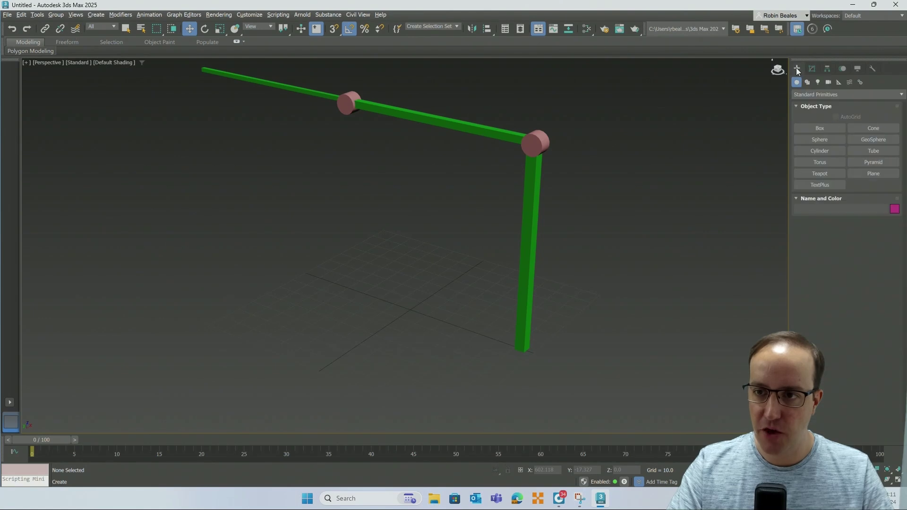
Step: Create a flat yellow cylinder, Cylinder003, on the ground grid
{"action": "left_click", "coordinate": [822, 150]}
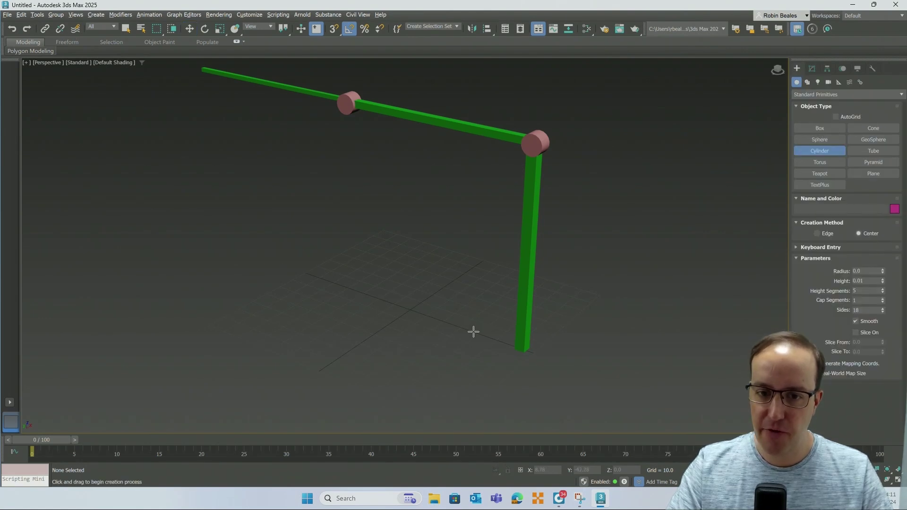
{"action": "left_click_drag", "start_coordinate": [449, 322], "coordinate": [456, 334]}
{"action": "left_click", "coordinate": [456, 334]}
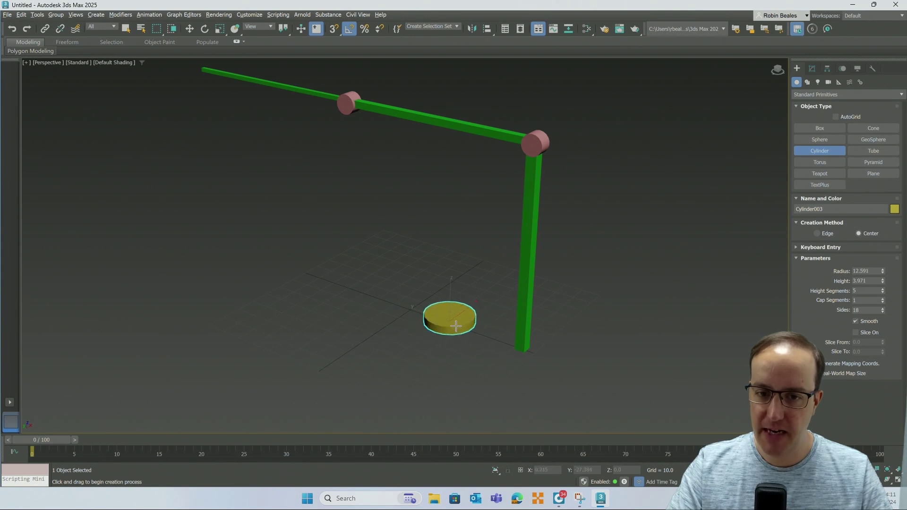
{"action": "left_click", "coordinate": [457, 327]}
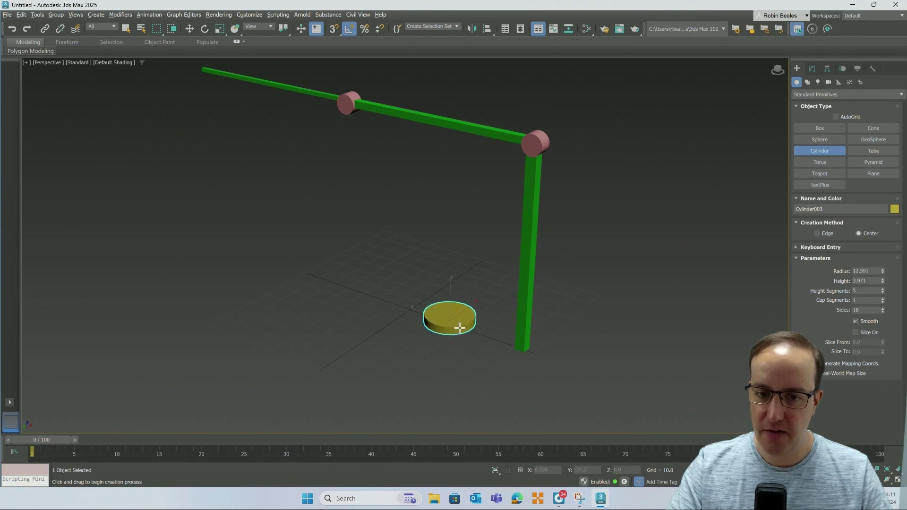
{"action": "left_click", "coordinate": [189, 29]}
Step: In the Top view, move the disc under the vertical green beam's foot
{"action": "key", "text": "t"}
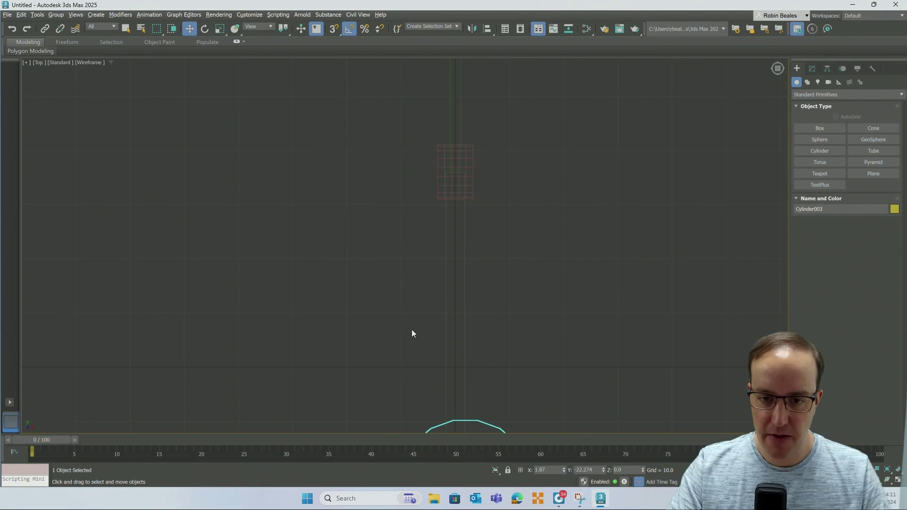
{"action": "left_click_drag", "start_coordinate": [443, 261], "coordinate": [441, 379]}
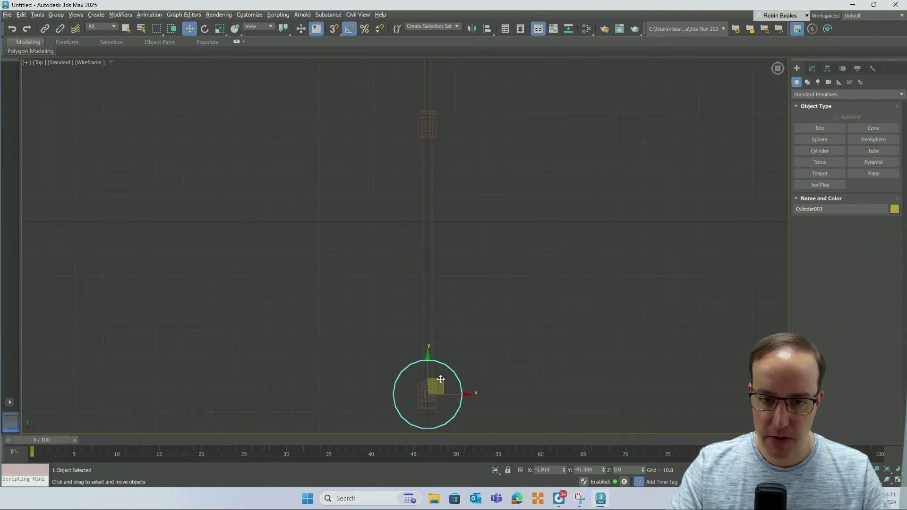
{"action": "key", "text": "p"}
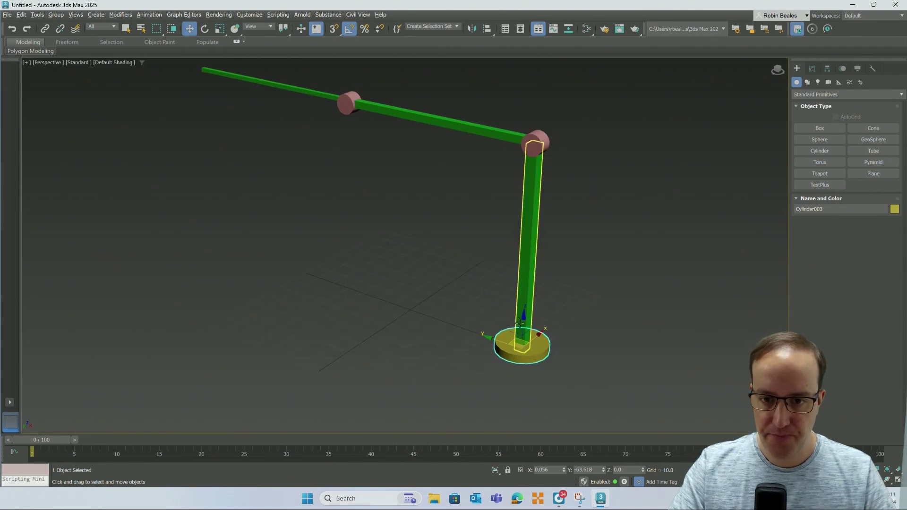
{"action": "scroll", "coordinate": [533, 344], "scroll_direction": "up", "scroll_amount": 5}
{"action": "scroll", "coordinate": [449, 325], "scroll_direction": "down", "scroll_amount": 8}
{"action": "left_click", "coordinate": [449, 325]}
{"action": "scroll", "coordinate": [474, 312], "scroll_direction": "up", "scroll_amount": 6}
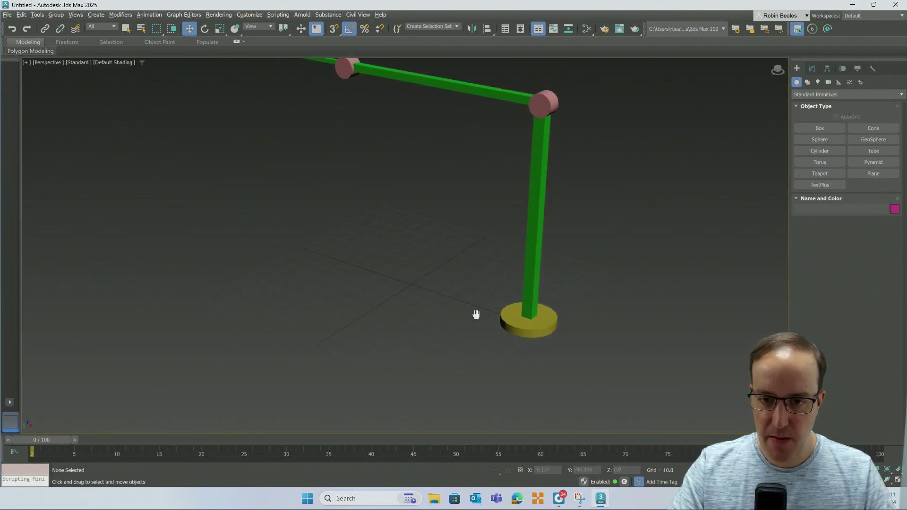
Step: Link Box001 to Cylinder003 and check the arm follows when the base moves
{"action": "left_click", "coordinate": [43, 30]}
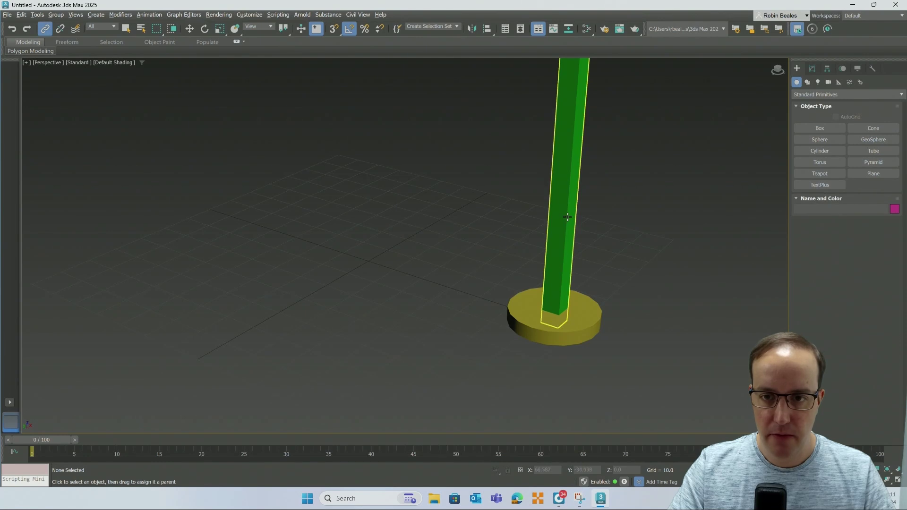
{"action": "left_click_drag", "start_coordinate": [567, 216], "coordinate": [527, 315]}
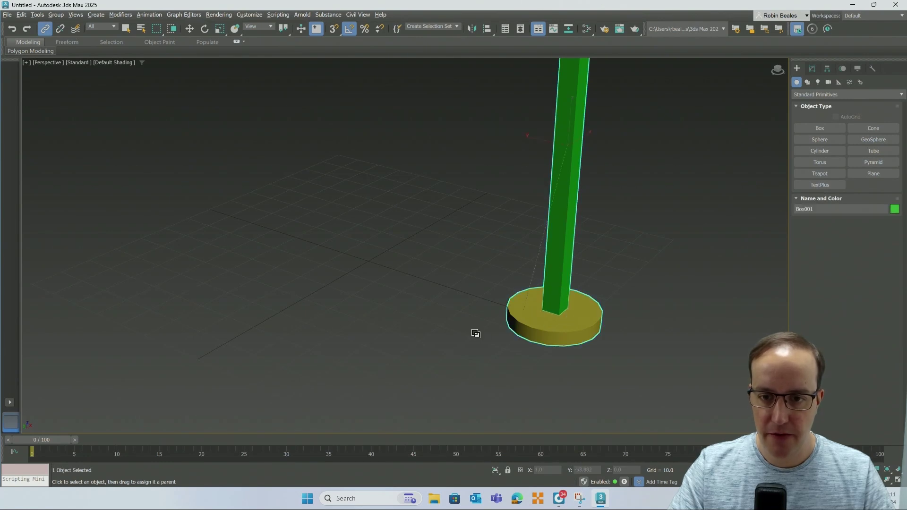
{"action": "left_click", "coordinate": [189, 29]}
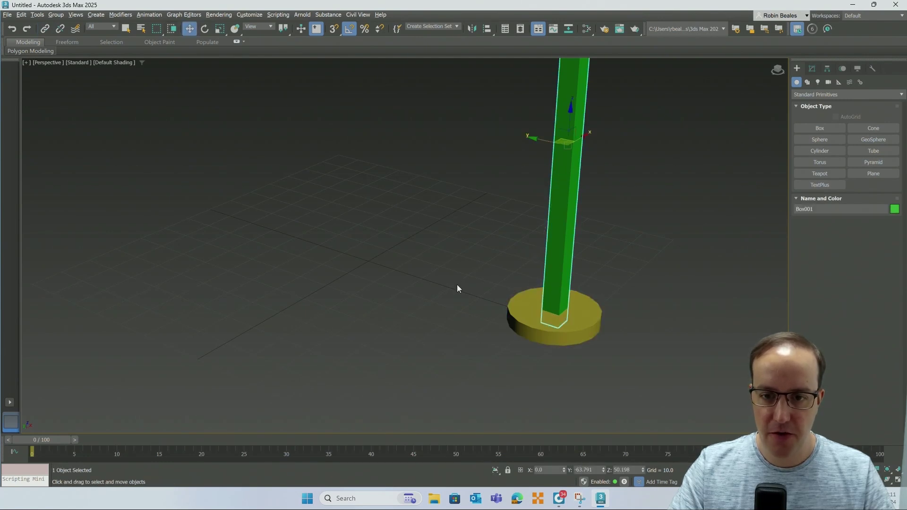
{"action": "scroll", "coordinate": [458, 285], "scroll_direction": "down", "scroll_amount": 5}
{"action": "left_click", "coordinate": [507, 326]}
{"action": "mouse_move", "coordinate": [486, 319]}
{"action": "left_mouse_down"}
{"action": "mouse_move", "coordinate": [444, 304]}
{"action": "mouse_move", "coordinate": [486, 319]}
{"action": "left_mouse_up"}
Step: Rotate the base to confirm the arm turns with it, then inspect the pink joints
{"action": "left_click", "coordinate": [206, 30]}
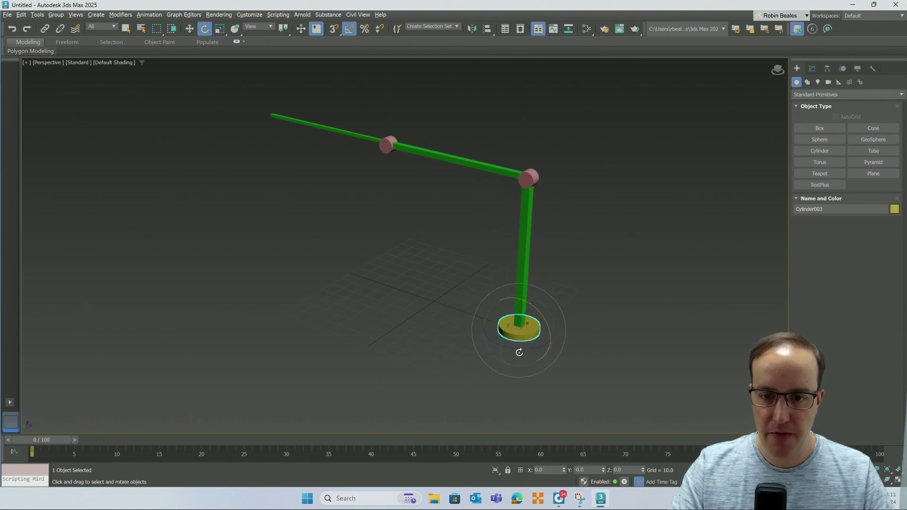
{"action": "mouse_move", "coordinate": [518, 347]}
{"action": "left_mouse_down"}
{"action": "mouse_move", "coordinate": [541, 349]}
{"action": "mouse_move", "coordinate": [518, 346]}
{"action": "left_mouse_up"}
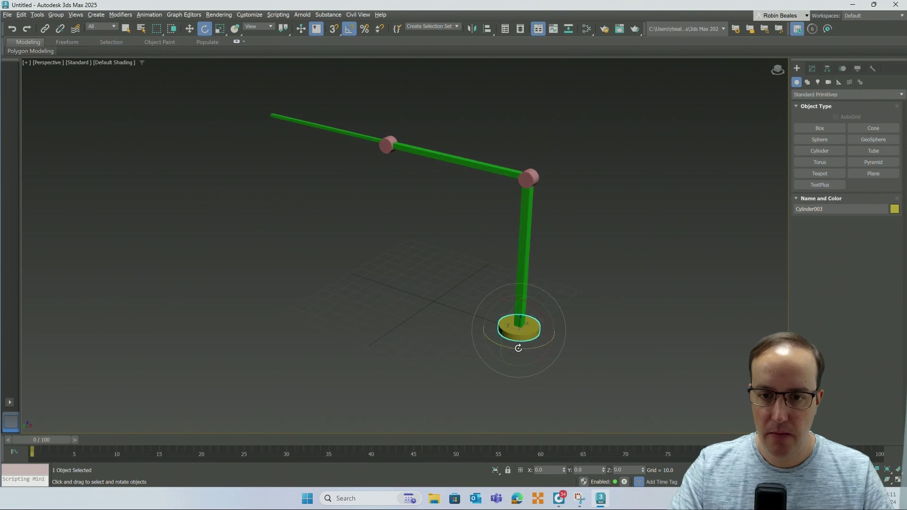
{"action": "left_click", "coordinate": [422, 301]}
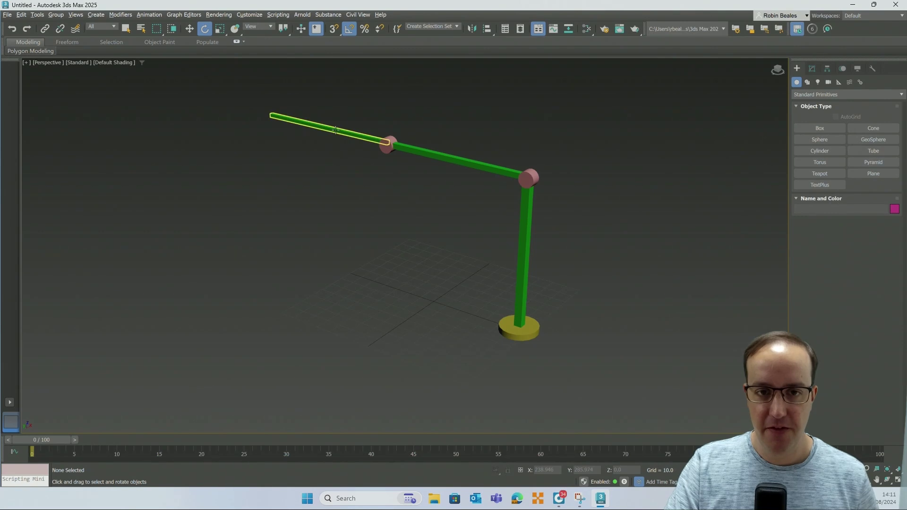
{"action": "left_click", "coordinate": [529, 324]}
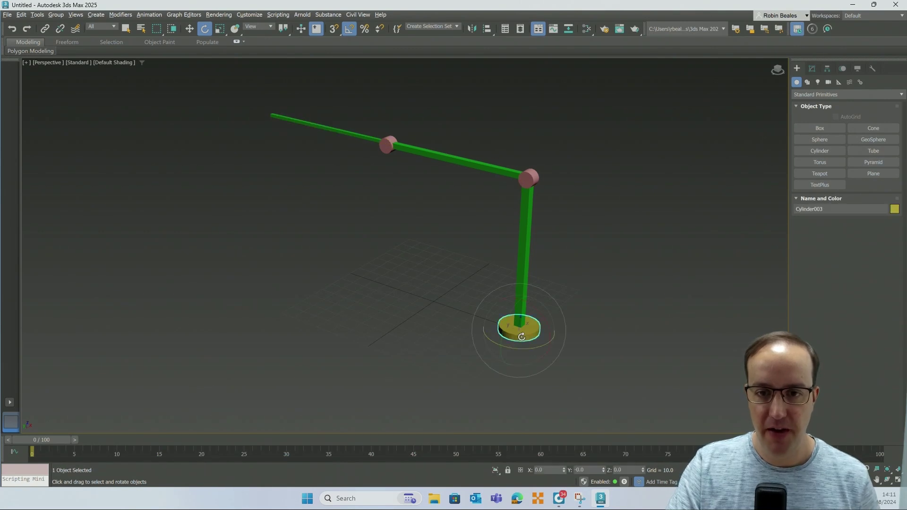
{"action": "left_click", "coordinate": [528, 178]}
{"action": "left_click", "coordinate": [380, 147]}
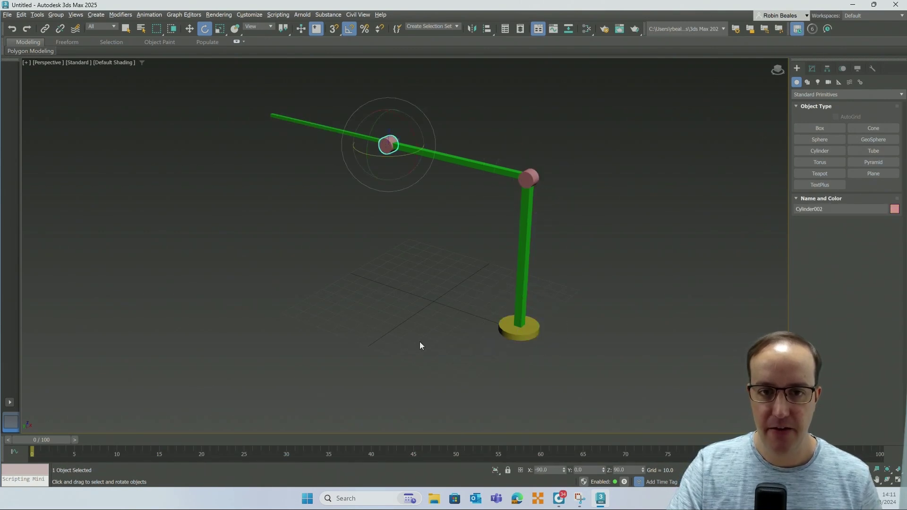
{"action": "left_click", "coordinate": [417, 351]}
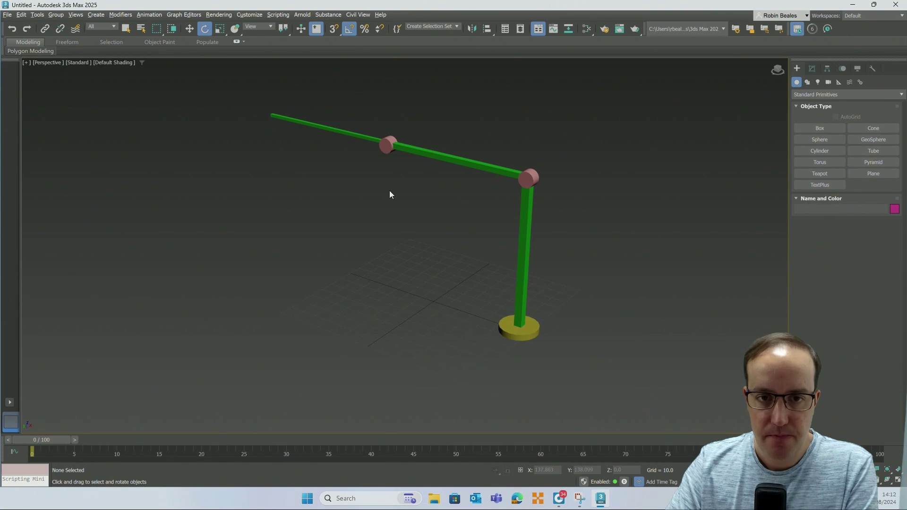
Step: Slide the outer beam and left joint Cylinder002 inward along Y
{"action": "left_click", "coordinate": [355, 132]}
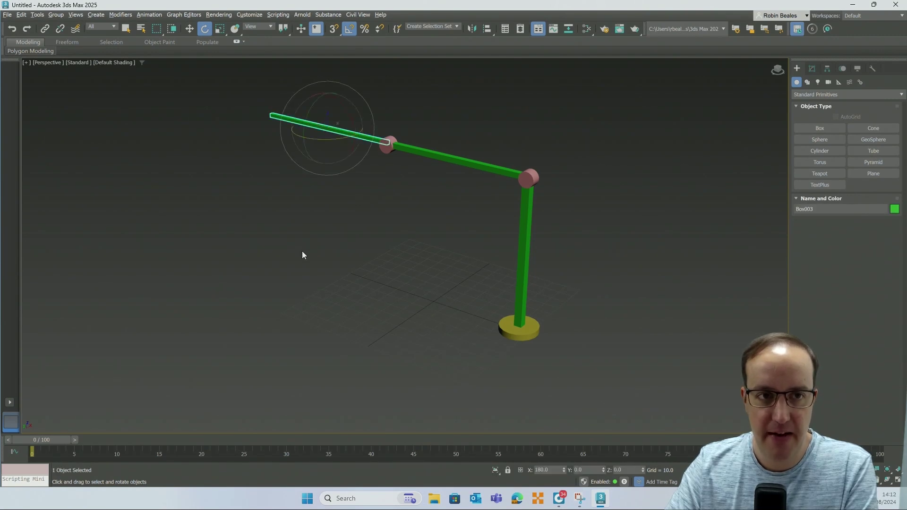
{"action": "left_click", "coordinate": [188, 29]}
{"action": "left_click_drag", "start_coordinate": [311, 125], "coordinate": [307, 123]}
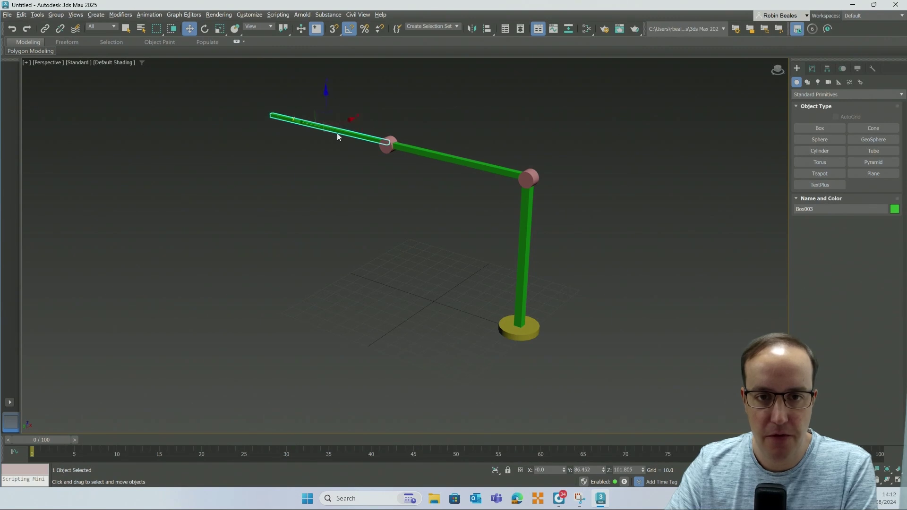
{"action": "left_click", "coordinate": [387, 153]}
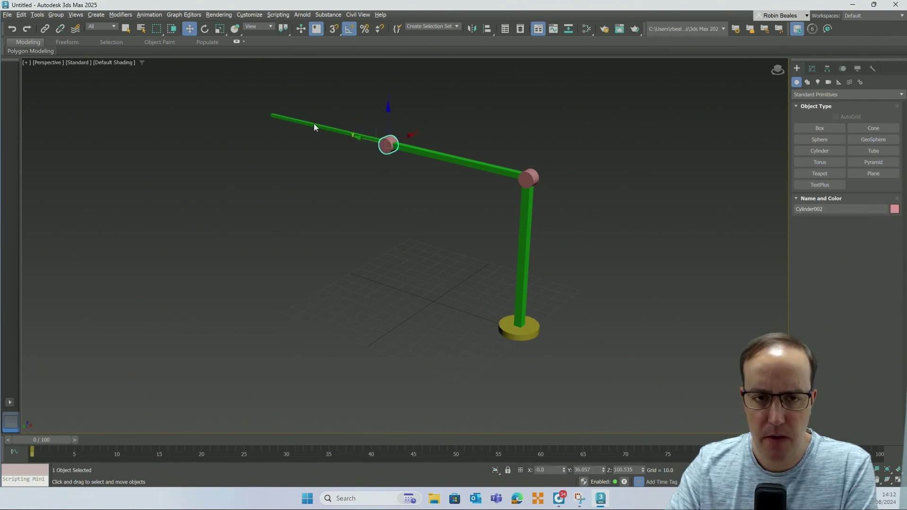
{"action": "left_click_drag", "start_coordinate": [359, 137], "coordinate": [447, 152]}
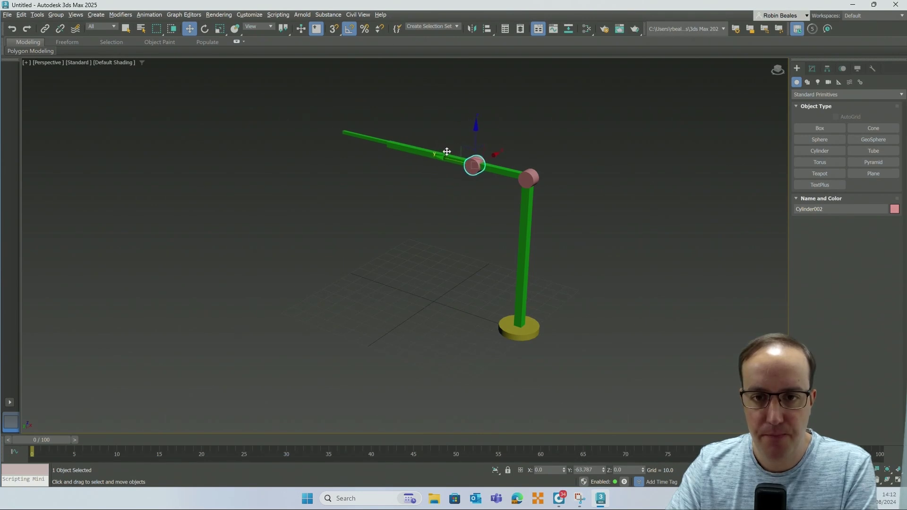
{"action": "left_click", "coordinate": [468, 242]}
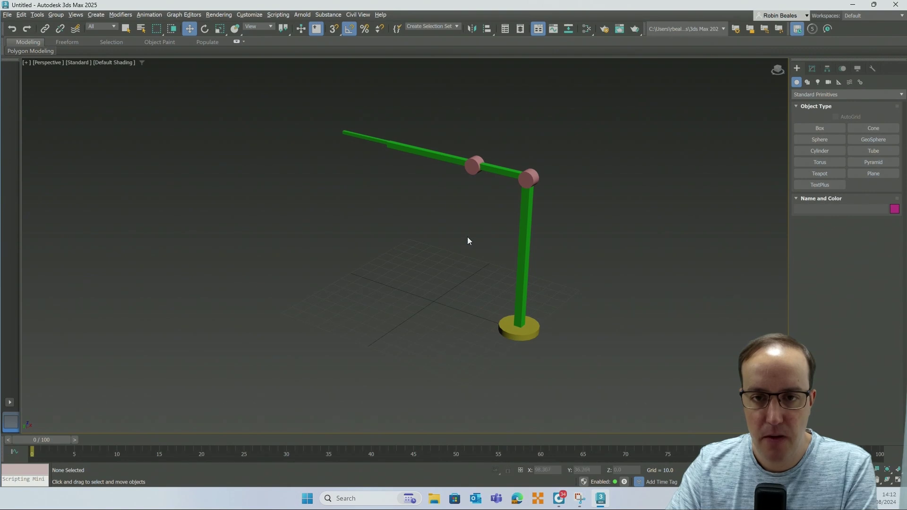
Step: Rotate Cylinder001 90° about X to fold the upper arm upright
{"action": "left_click", "coordinate": [527, 175]}
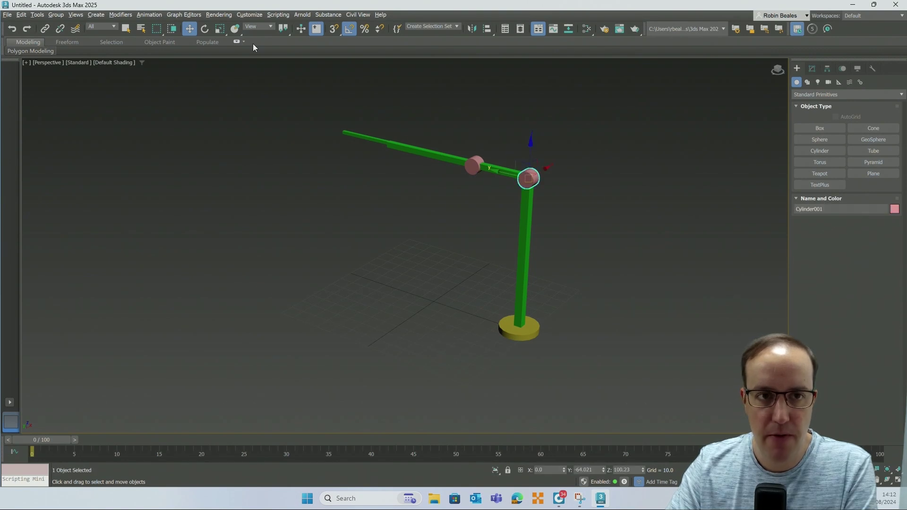
{"action": "key", "text": "e"}
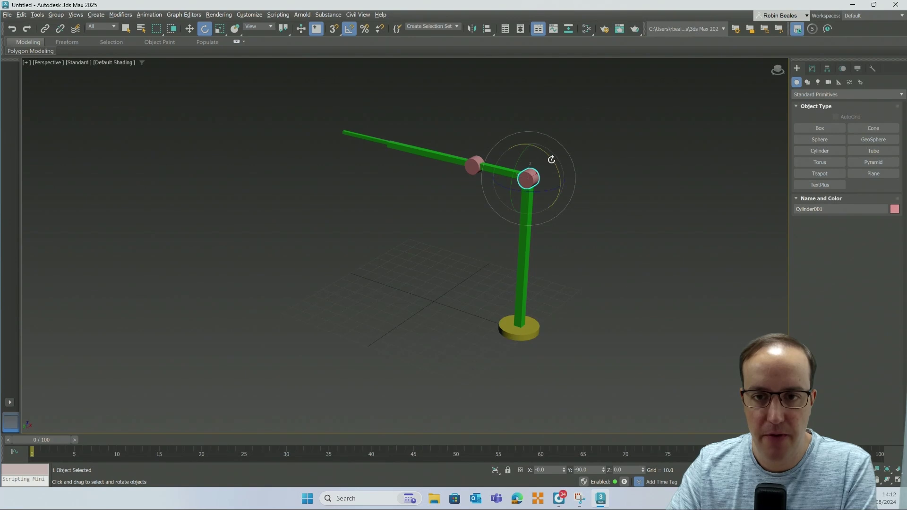
{"action": "left_click_drag", "start_coordinate": [551, 160], "coordinate": [559, 175]}
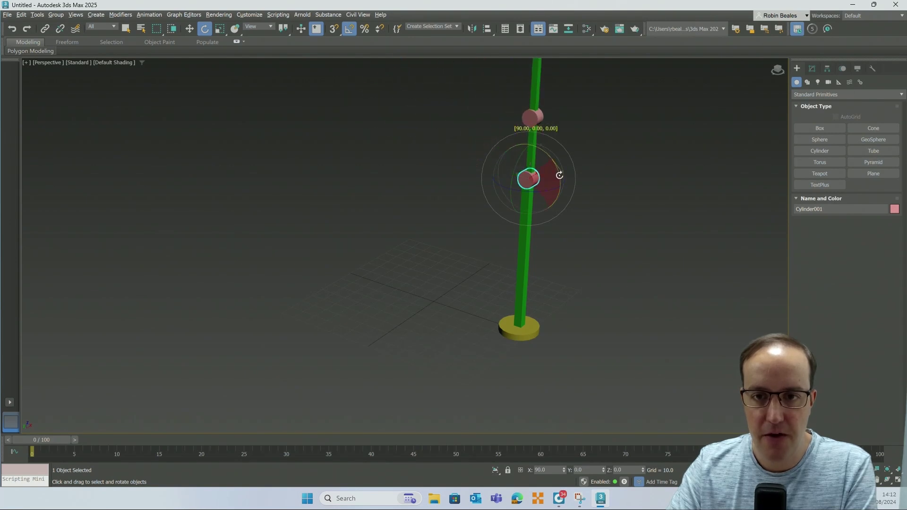
{"action": "left_click", "coordinate": [654, 194]}
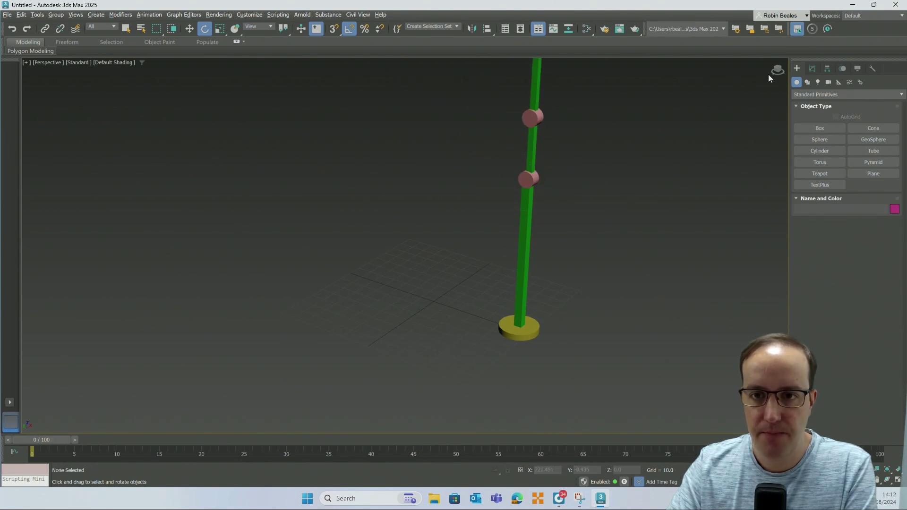
Step: Move Cylinder001 and the upper arm down along Z
{"action": "left_click", "coordinate": [190, 29]}
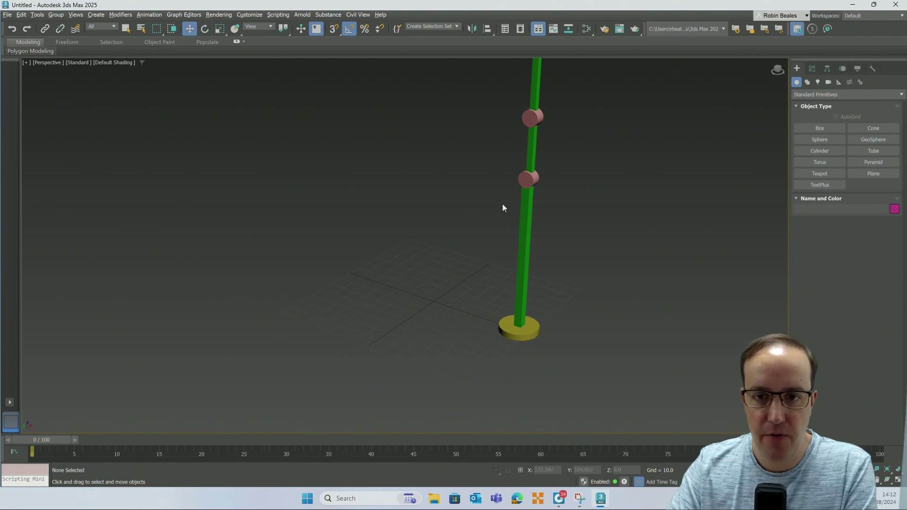
{"action": "left_click", "coordinate": [523, 183]}
{"action": "left_click_drag", "start_coordinate": [532, 146], "coordinate": [530, 188]}
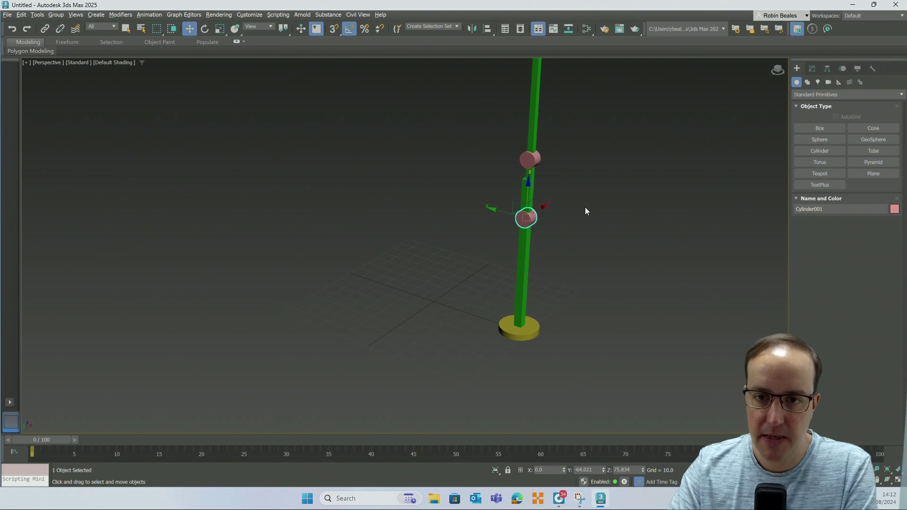
{"action": "left_click", "coordinate": [585, 212]}
{"action": "middle_click_drag", "start_coordinate": [585, 211], "coordinate": [564, 265]}
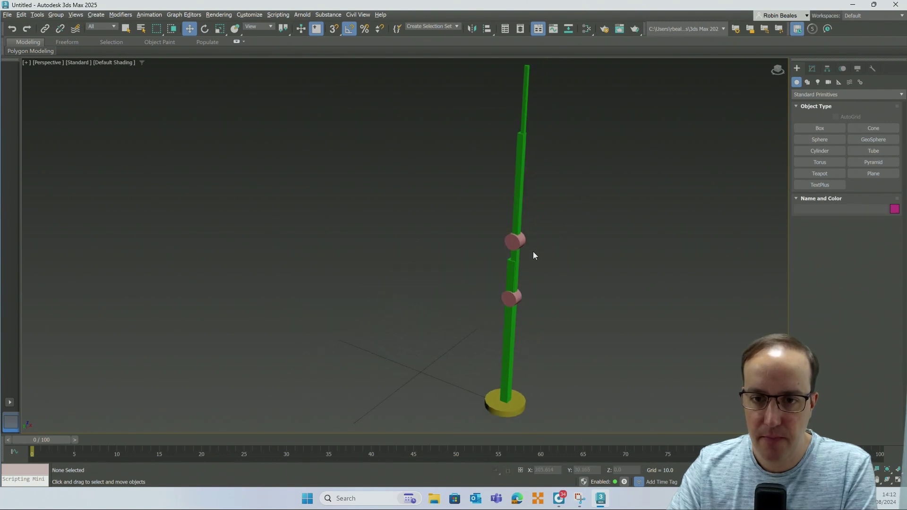
{"action": "right_click", "coordinate": [533, 252]}
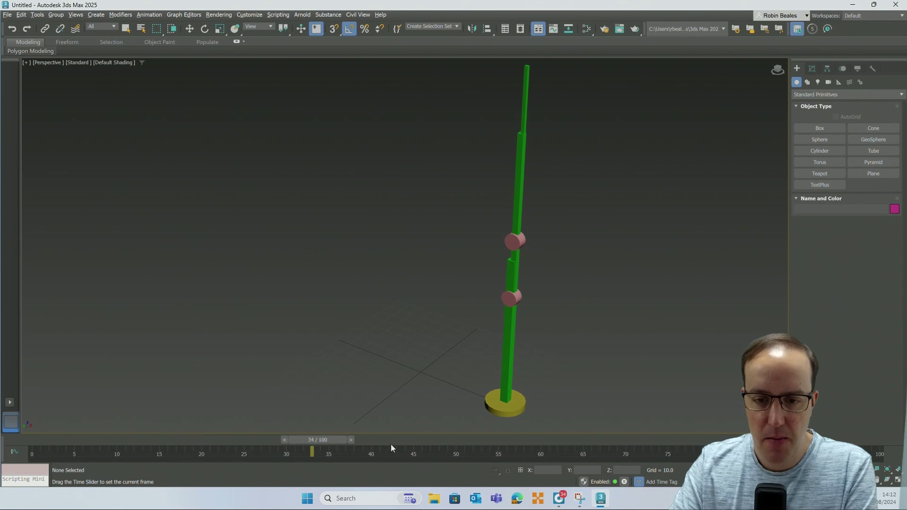
{"action": "key", "text": "w"}
{"action": "left_click", "coordinate": [75, 440]}
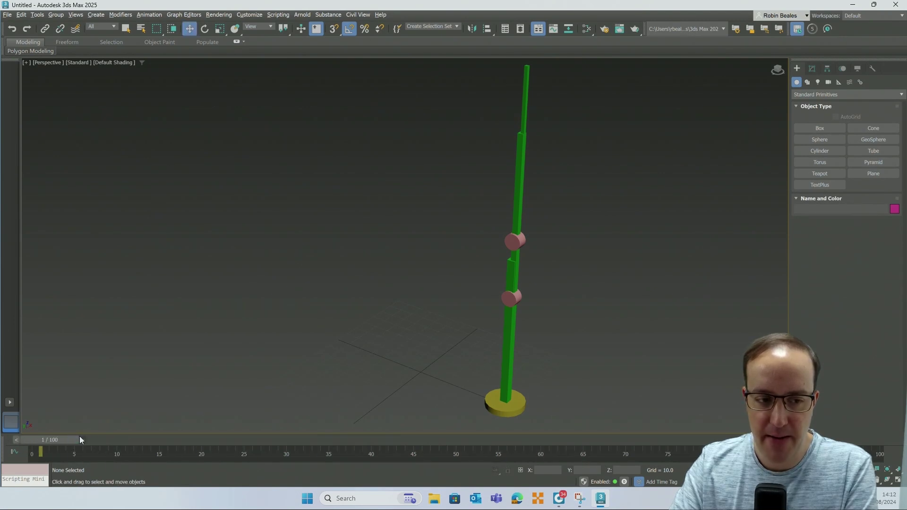
{"action": "left_click", "coordinate": [84, 440]}
{"action": "left_click", "coordinate": [91, 440]}
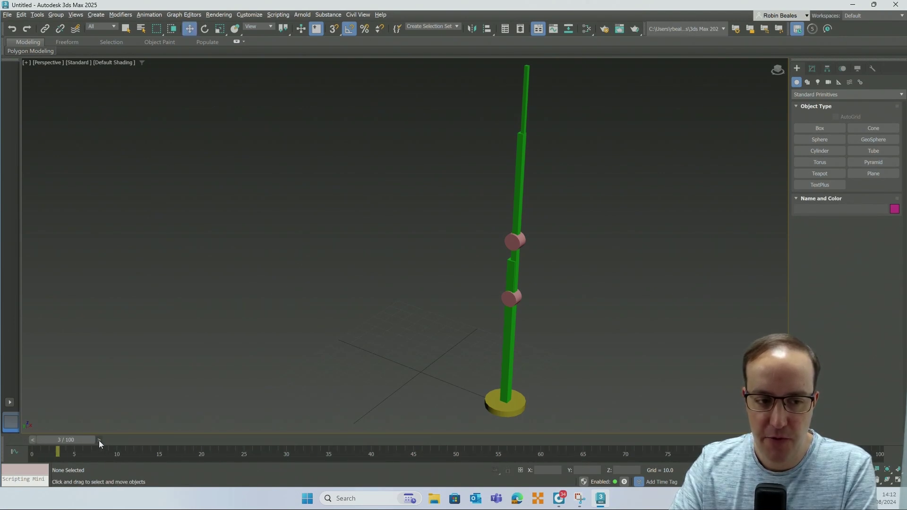
{"action": "left_click", "coordinate": [98, 440]}
{"action": "left_click_drag", "start_coordinate": [79, 441], "coordinate": [25, 438]}
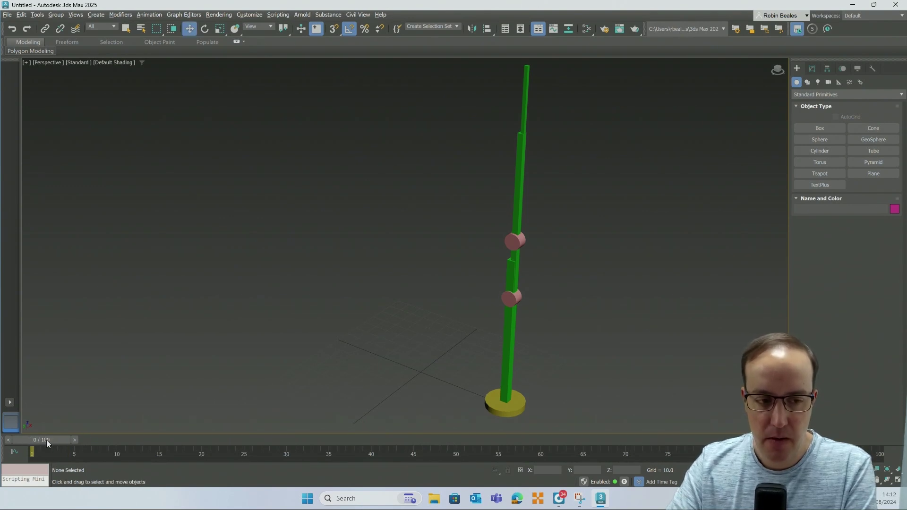
{"action": "left_click_drag", "start_coordinate": [36, 444], "coordinate": [534, 455]}
{"action": "key", "text": "w"}
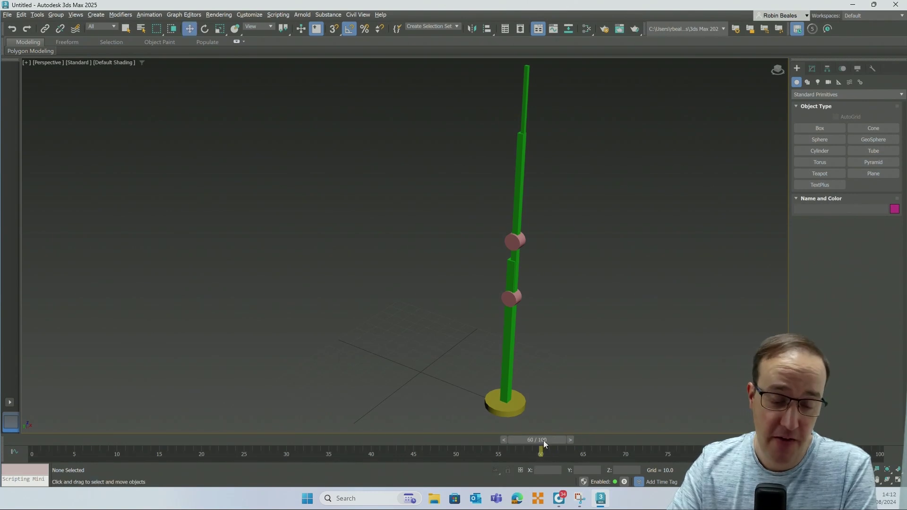
{"action": "key", "text": "q"}
{"action": "left_click_drag", "start_coordinate": [540, 441], "coordinate": [291, 435]}
{"action": "key", "text": "w"}
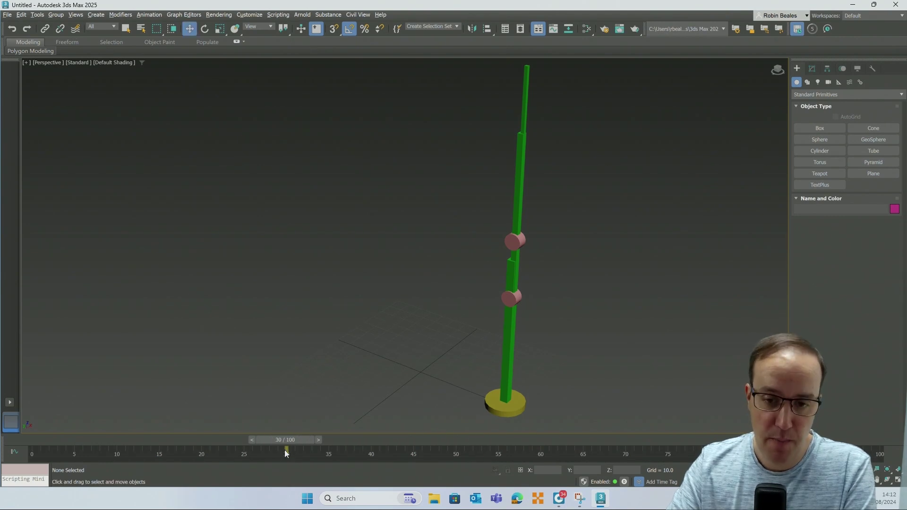
{"action": "left_click_drag", "start_coordinate": [293, 438], "coordinate": [43, 438]}
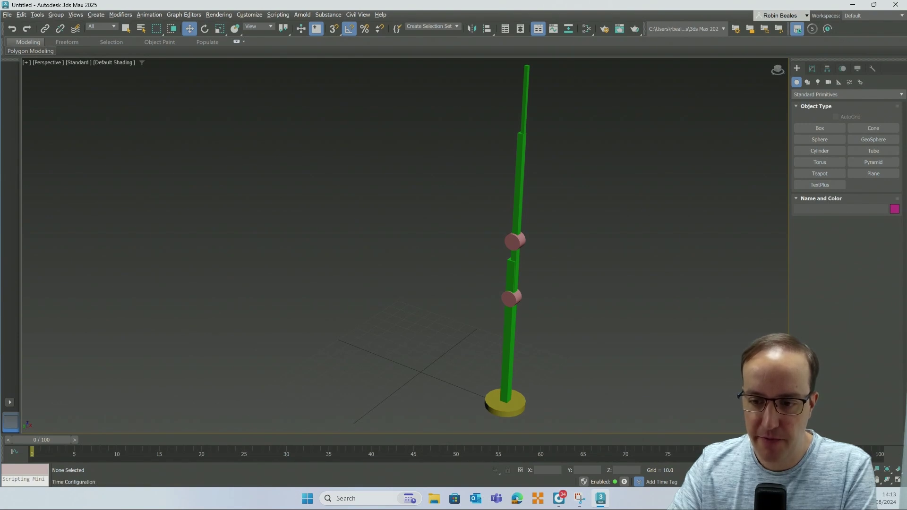
{"action": "left_click", "coordinate": [851, 482]}
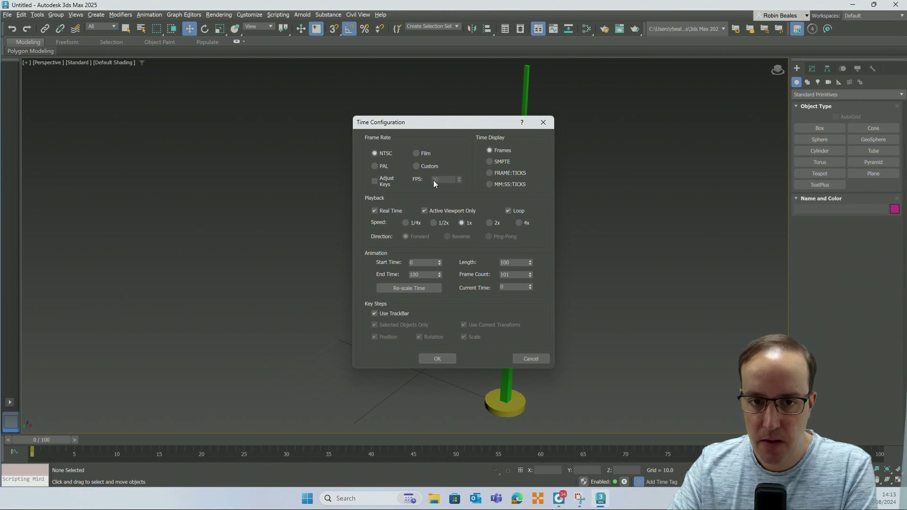
Step: Set the Time Configuration End Time to 250 and confirm
{"action": "double_click", "coordinate": [417, 275]}
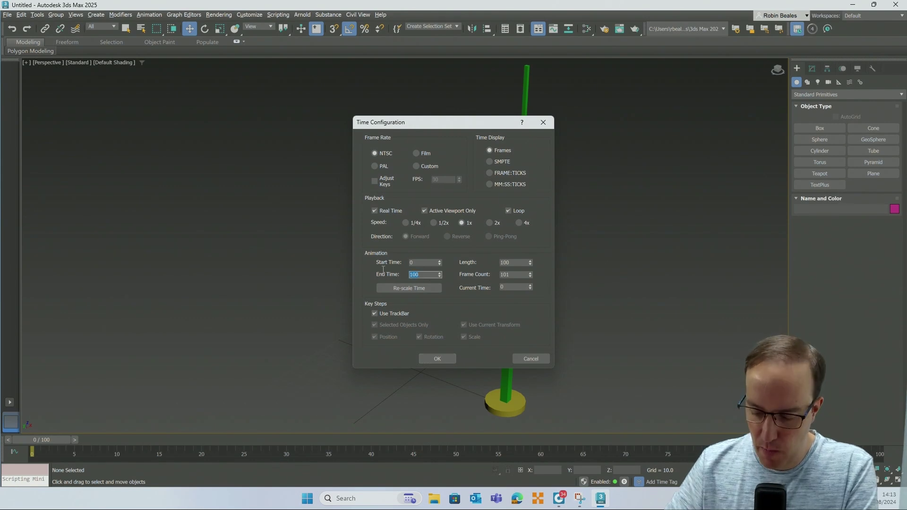
{"action": "type", "text": "250"}
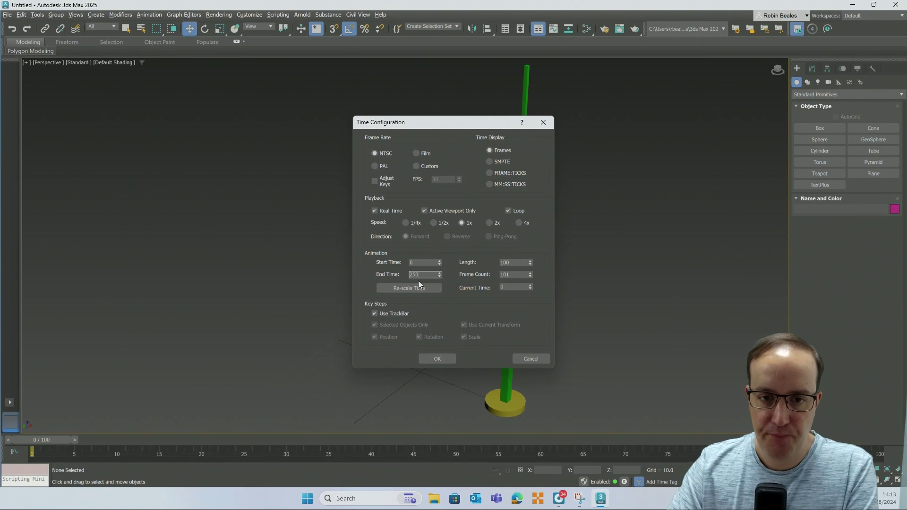
{"action": "left_click", "coordinate": [438, 360]}
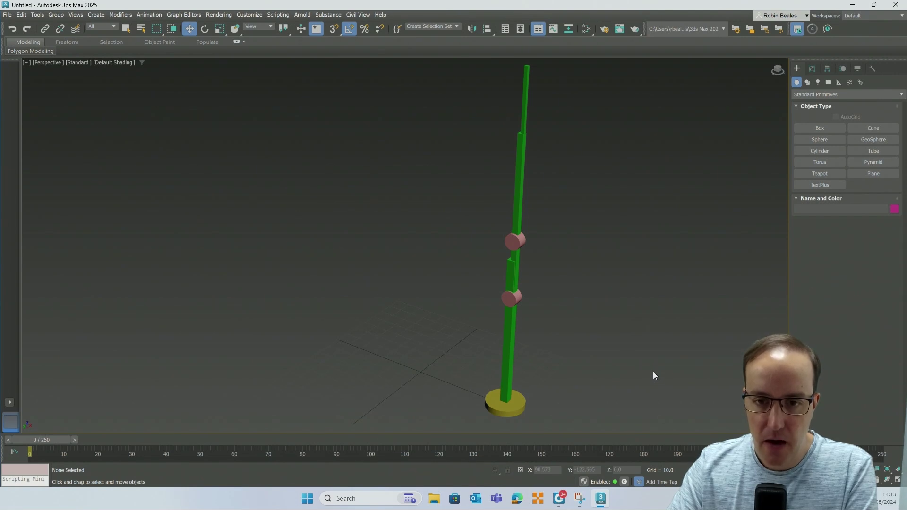
Step: Move the time slider to frame 10, zoom out and marquee-select all six crane parts
{"action": "mouse_move", "coordinate": [45, 444]}
{"action": "left_mouse_down"}
{"action": "mouse_move", "coordinate": [398, 441]}
{"action": "mouse_move", "coordinate": [43, 440]}
{"action": "left_mouse_up"}
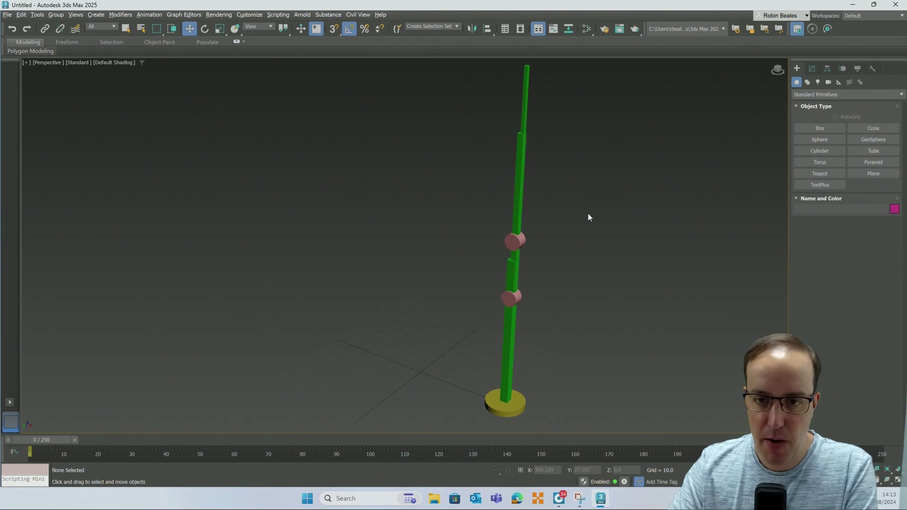
{"action": "left_click_drag", "start_coordinate": [588, 213], "coordinate": [634, 308]}
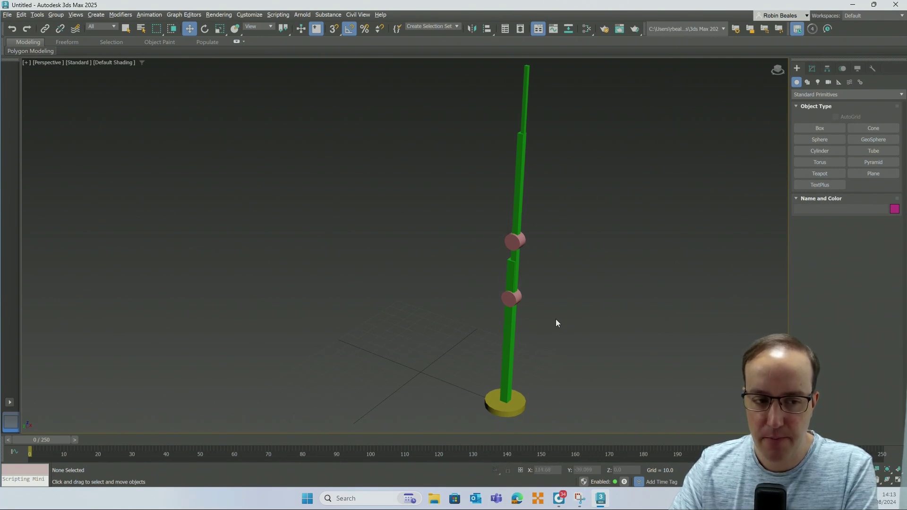
{"action": "left_click_drag", "start_coordinate": [50, 442], "coordinate": [81, 438]}
{"action": "key", "text": "w"}
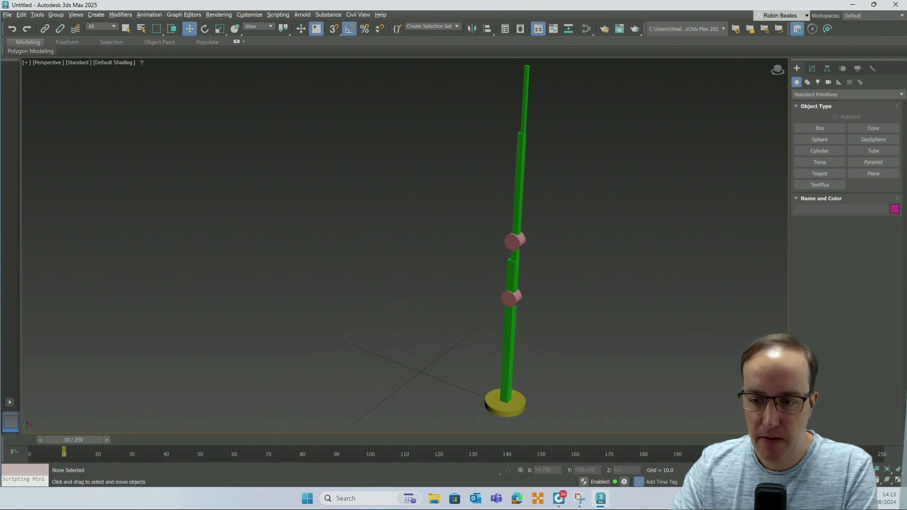
{"action": "scroll", "coordinate": [629, 380], "scroll_direction": "down", "scroll_amount": 4}
{"action": "middle_click_drag", "start_coordinate": [622, 367], "coordinate": [577, 296]}
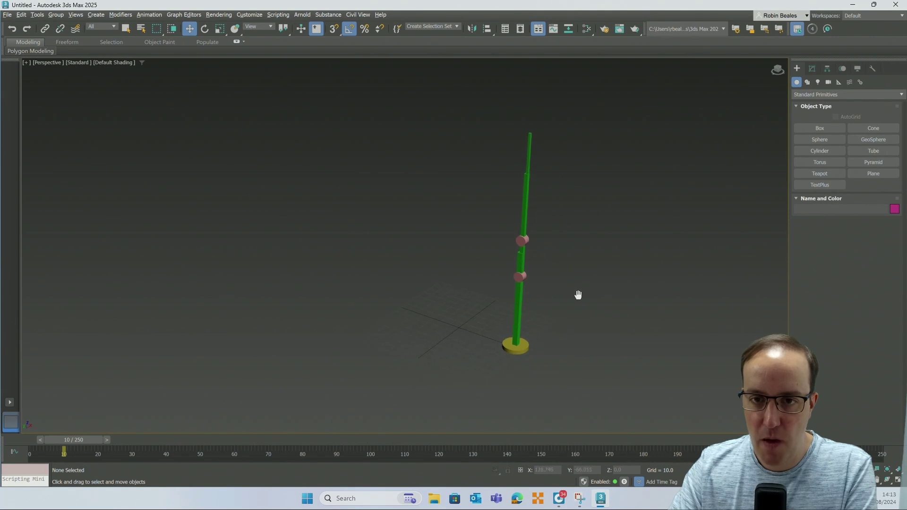
{"action": "left_click_drag", "start_coordinate": [637, 401], "coordinate": [638, 404]}
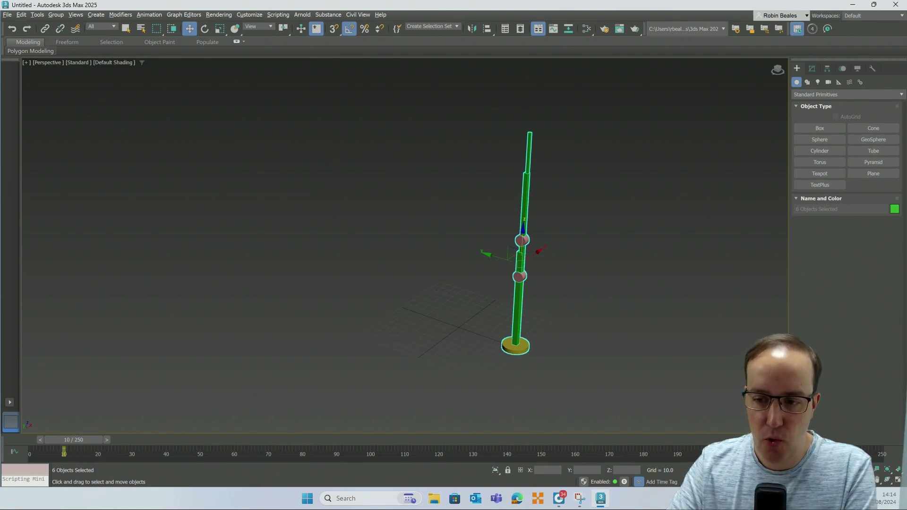
Step: With Auto Key on at frame 50, raise the lower pink joint Cylinder001 up the pole
{"action": "key", "text": "n"}
{"action": "left_click_drag", "start_coordinate": [69, 442], "coordinate": [205, 446]}
{"action": "key", "text": "w"}
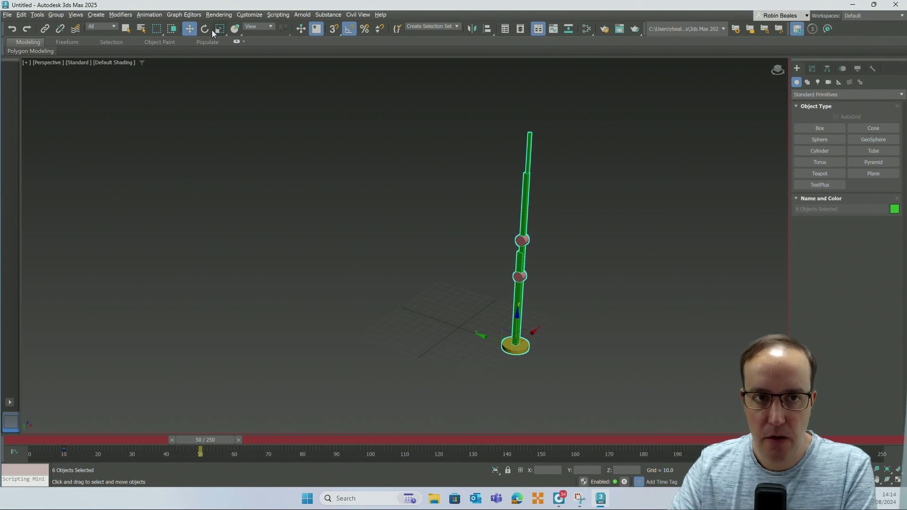
{"action": "left_click", "coordinate": [519, 349]}
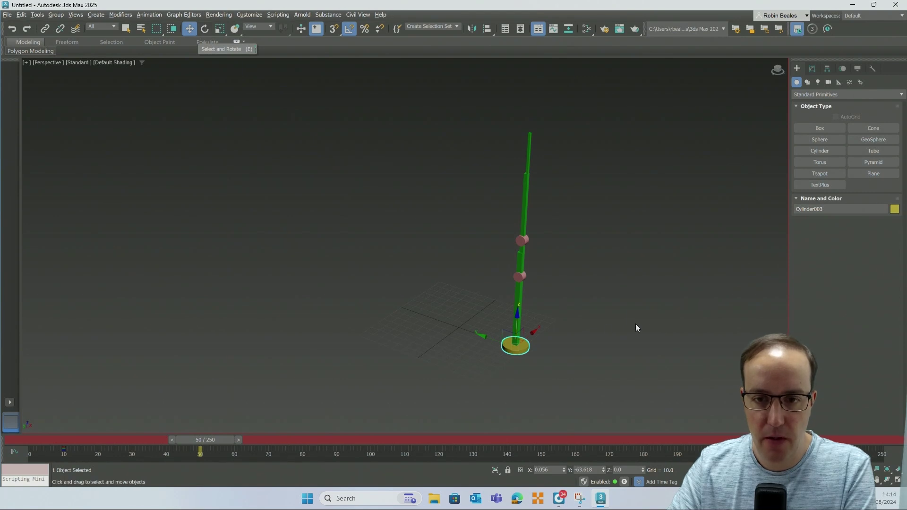
{"action": "scroll", "coordinate": [518, 281], "scroll_direction": "up", "scroll_amount": 3}
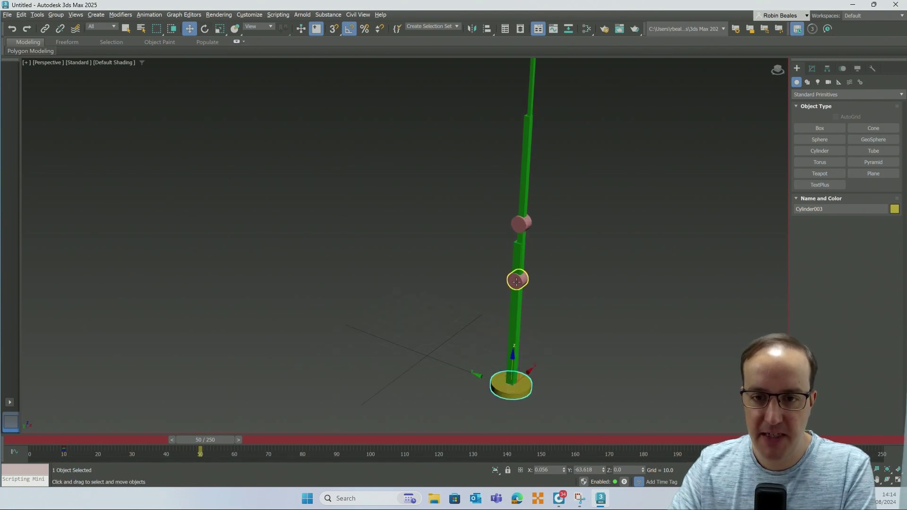
{"action": "left_click", "coordinate": [517, 282]}
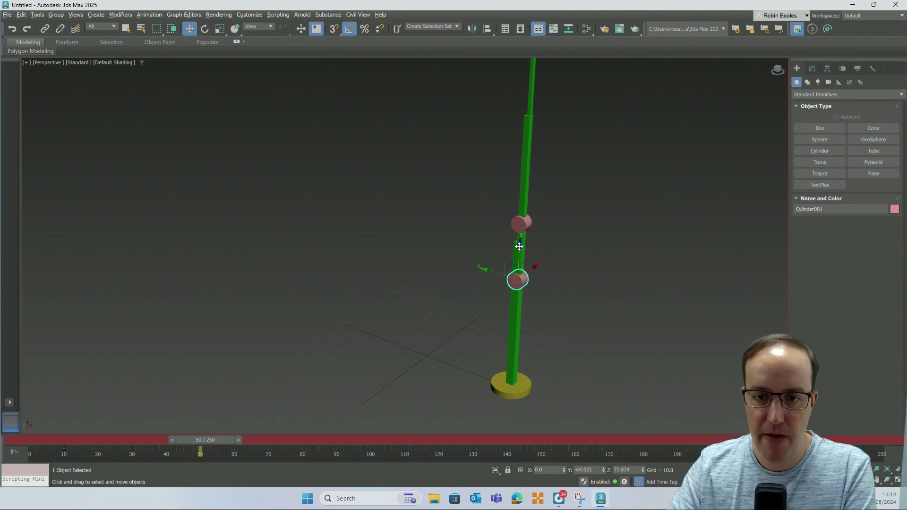
{"action": "left_click_drag", "start_coordinate": [519, 247], "coordinate": [526, 210]}
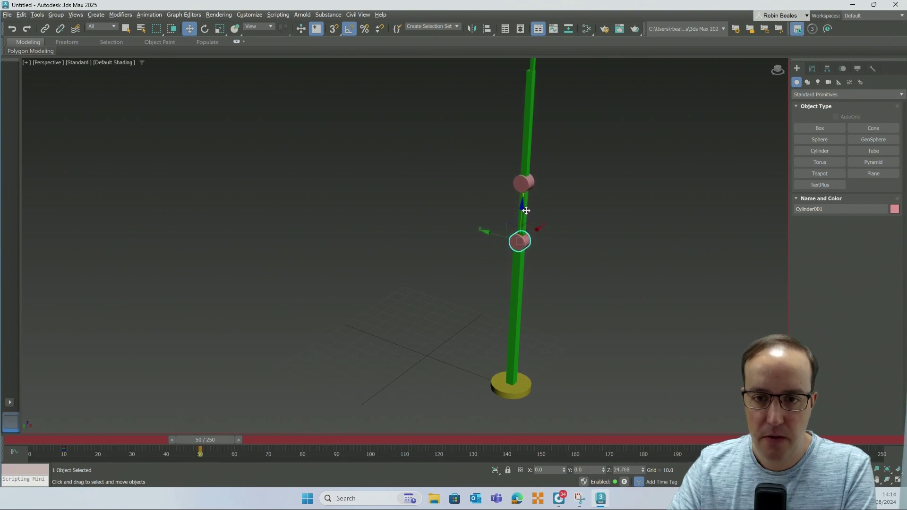
Step: Fine-tune the joint's height to Z 100.291 in the Left view, then deselect it
{"action": "key", "text": "l"}
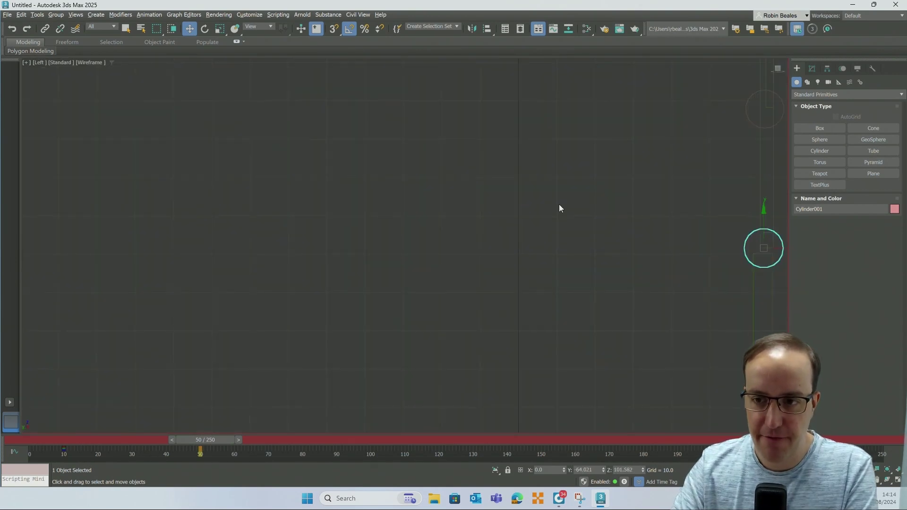
{"action": "middle_click_drag", "start_coordinate": [748, 248], "coordinate": [577, 232]}
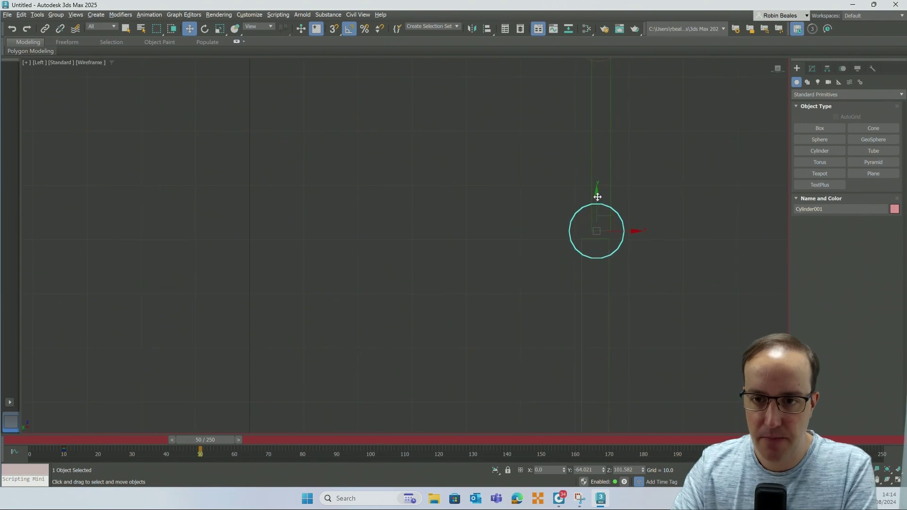
{"action": "left_click_drag", "start_coordinate": [597, 197], "coordinate": [598, 204]}
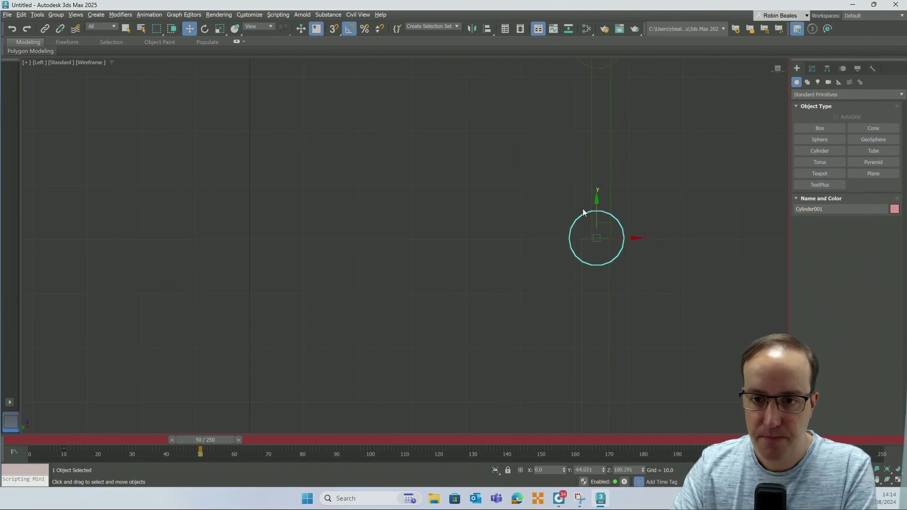
{"action": "left_click", "coordinate": [455, 252]}
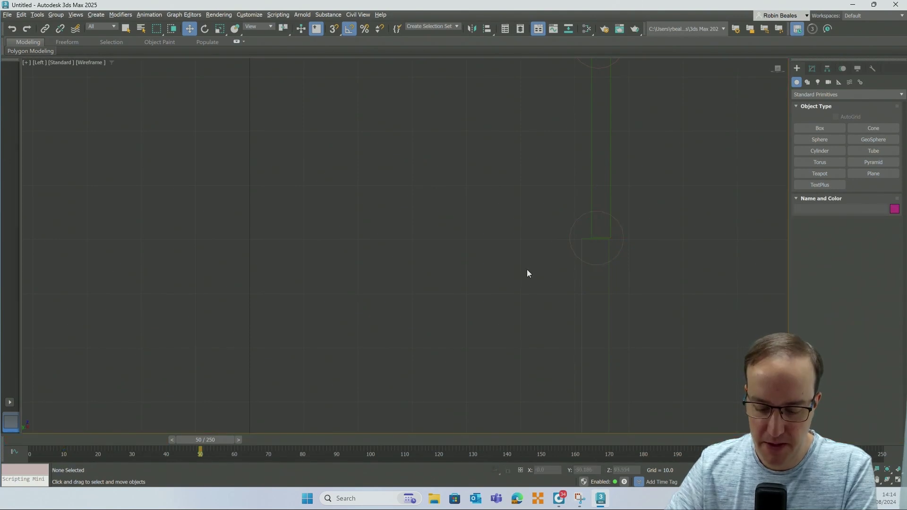
Step: Return to the Perspective view, reframe the crane and scrub back to about frame 14
{"action": "key", "text": "p"}
{"action": "middle_click_drag", "start_coordinate": [405, 315], "coordinate": [362, 342]}
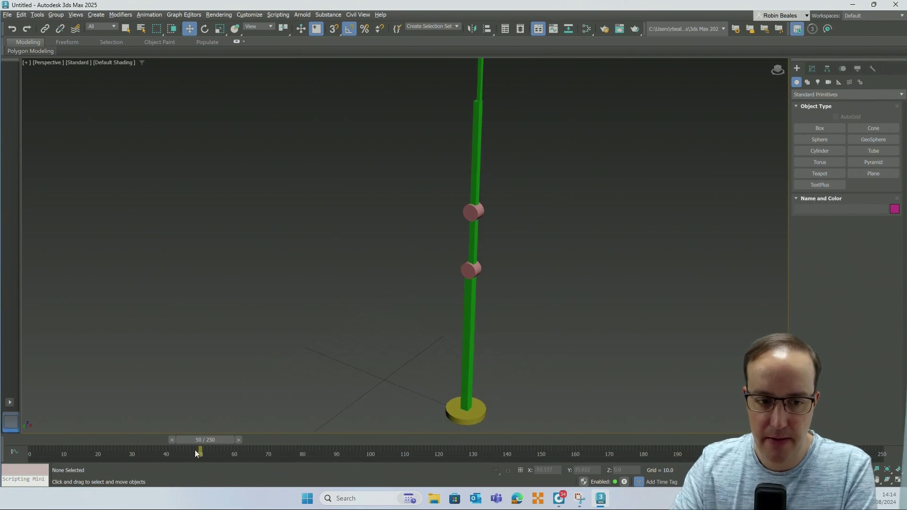
{"action": "mouse_move", "coordinate": [200, 440]}
{"action": "left_mouse_down"}
{"action": "mouse_move", "coordinate": [83, 455]}
{"action": "mouse_move", "coordinate": [216, 458]}
{"action": "mouse_move", "coordinate": [23, 450]}
{"action": "mouse_move", "coordinate": [204, 450]}
{"action": "left_mouse_up"}
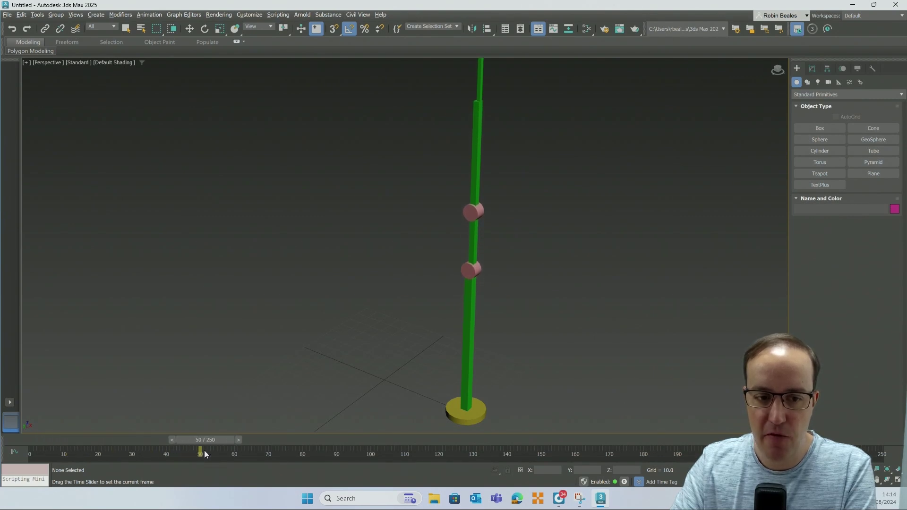
{"action": "key", "text": "w"}
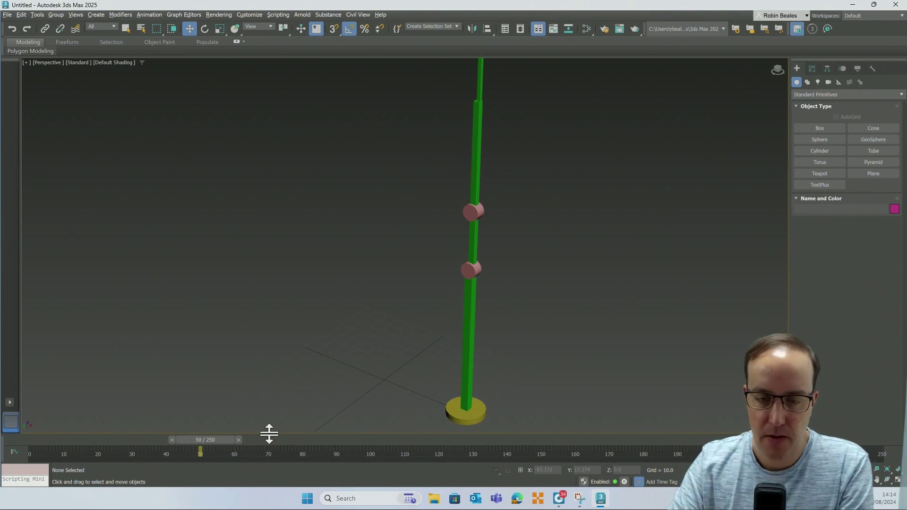
Step: Select the upper green beam and upper pink joint, then preview the animation's early frames
{"action": "middle_click_drag", "start_coordinate": [352, 281], "coordinate": [354, 318]}
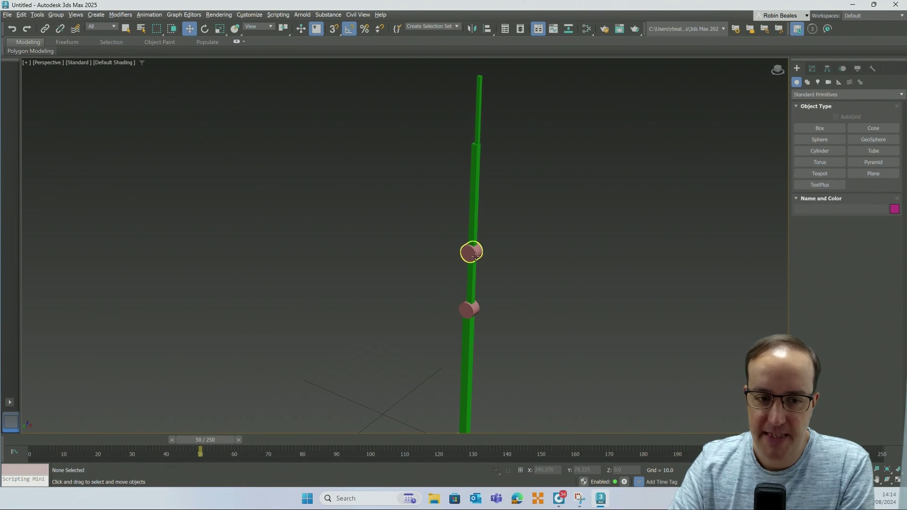
{"action": "left_click", "coordinate": [475, 256]}
{"action": "left_click", "coordinate": [518, 118]}
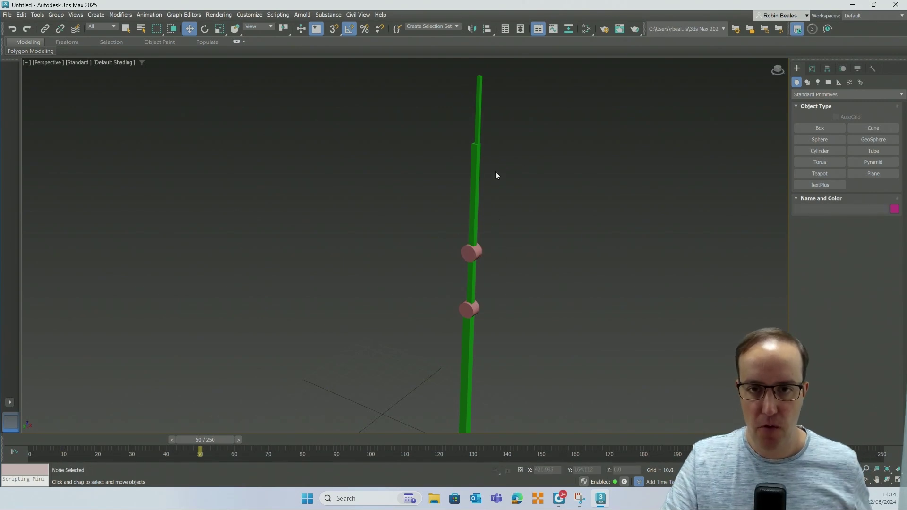
{"action": "left_click", "coordinate": [481, 130]}
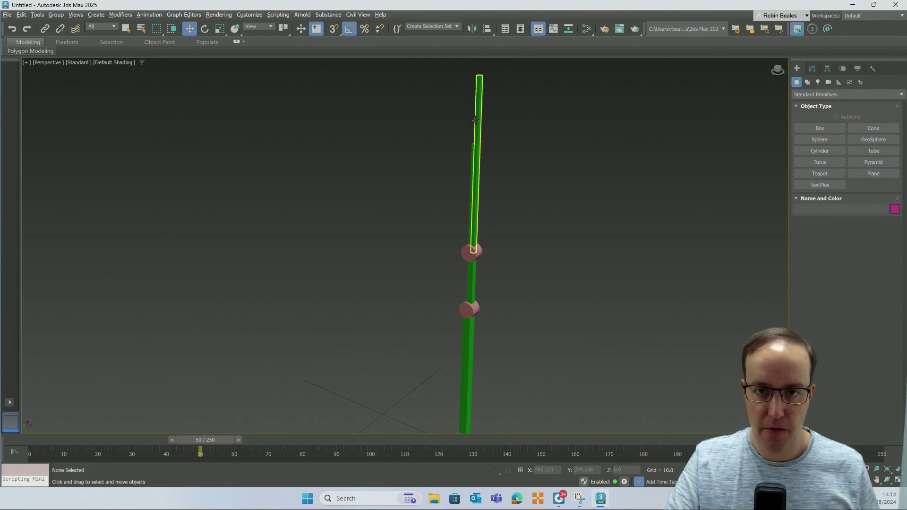
{"action": "left_click", "coordinate": [472, 252], "text": "ctrl"}
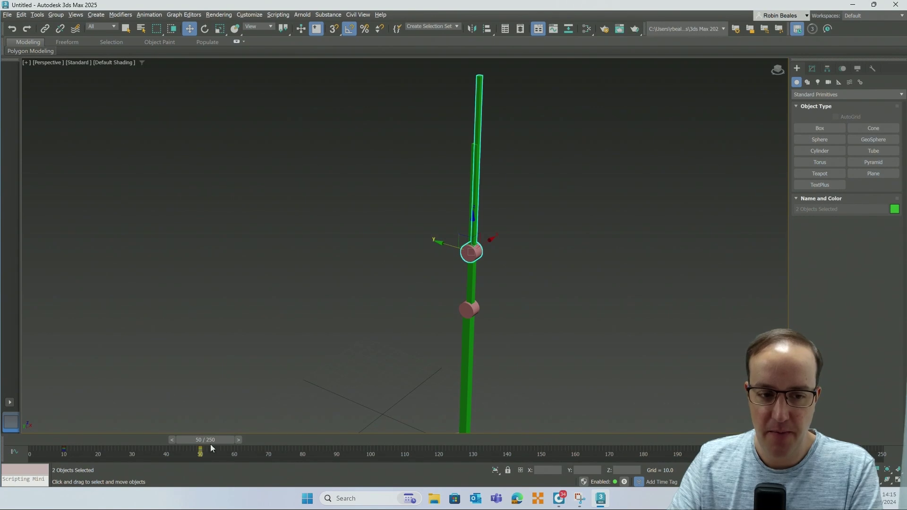
{"action": "left_click_drag", "start_coordinate": [232, 440], "coordinate": [382, 448]}
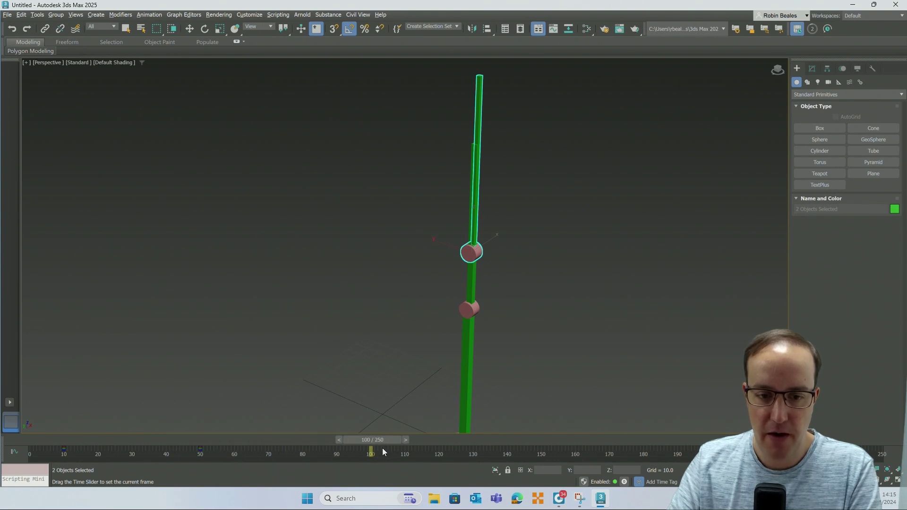
Step: With Auto Key on, raise the upper pink joint Cylinder002 to Z 200.342
{"action": "key", "text": "w"}
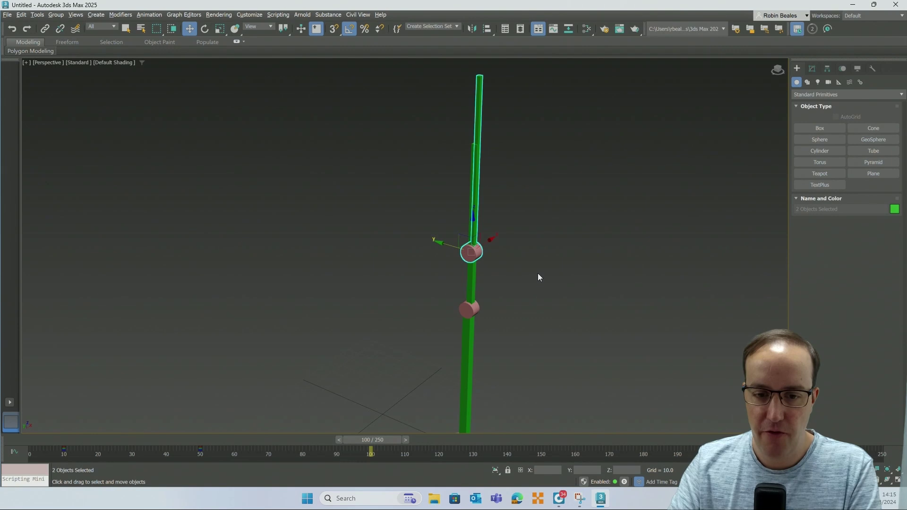
{"action": "key", "text": "n"}
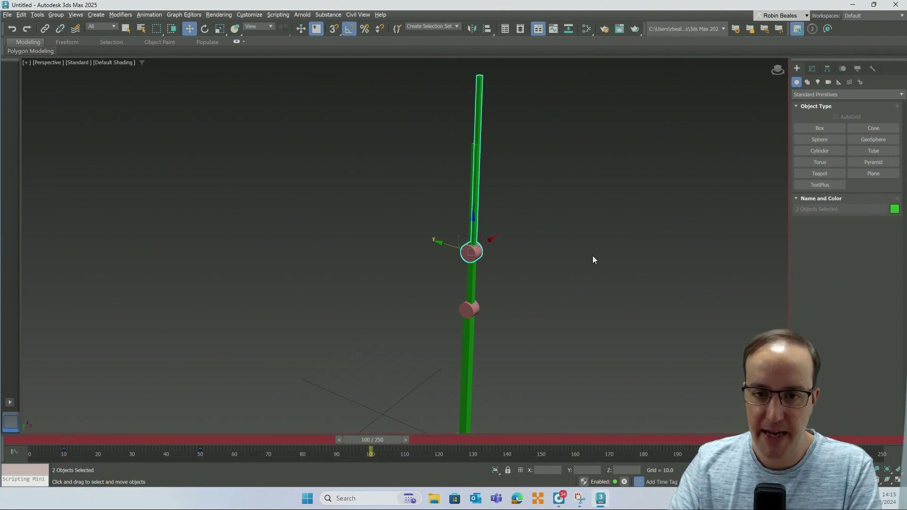
{"action": "middle_click_drag", "start_coordinate": [485, 225], "coordinate": [478, 251]}
{"action": "left_click", "coordinate": [451, 293]}
{"action": "left_click", "coordinate": [463, 279]}
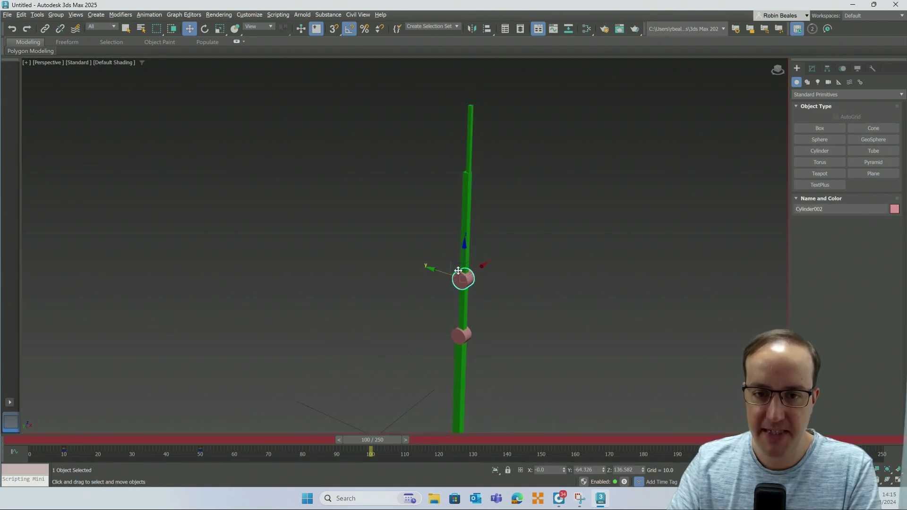
{"action": "left_click_drag", "start_coordinate": [465, 245], "coordinate": [477, 140]}
Step: Check the joint's height in the Left view, then return to Perspective and deselect
{"action": "key", "text": "l"}
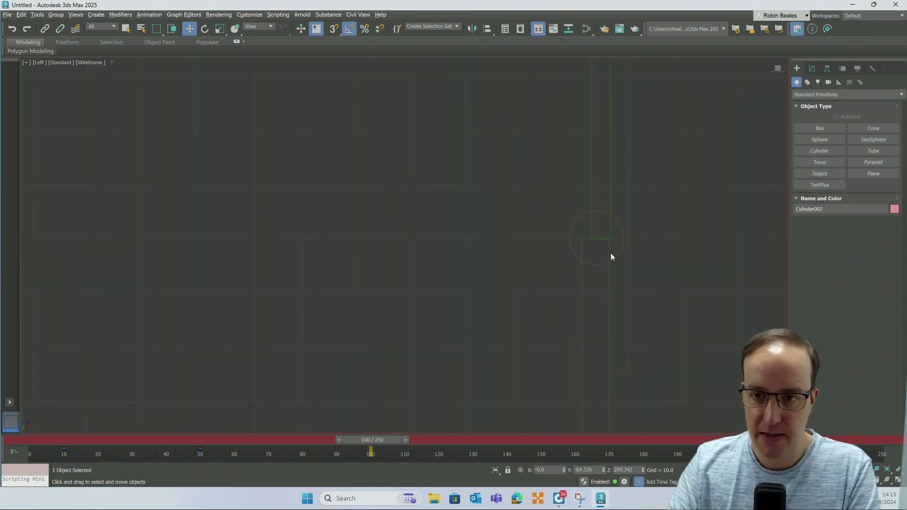
{"action": "middle_click_drag", "start_coordinate": [596, 214], "coordinate": [575, 345]}
{"action": "scroll", "coordinate": [585, 217], "scroll_direction": "up", "scroll_amount": 5}
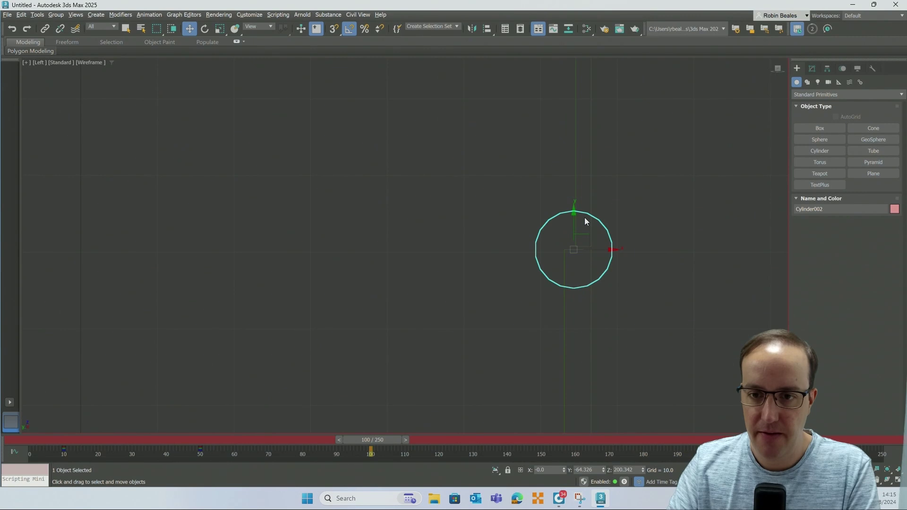
{"action": "key", "text": "p"}
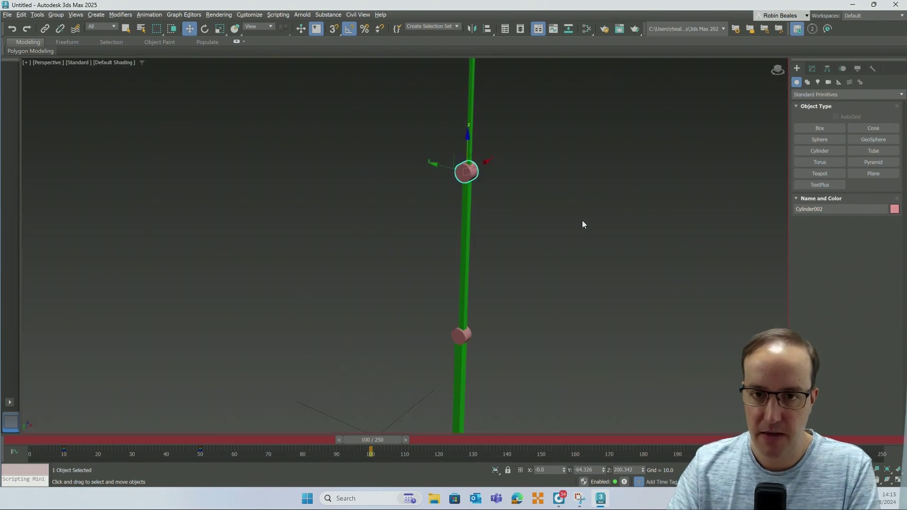
{"action": "left_click", "coordinate": [577, 217]}
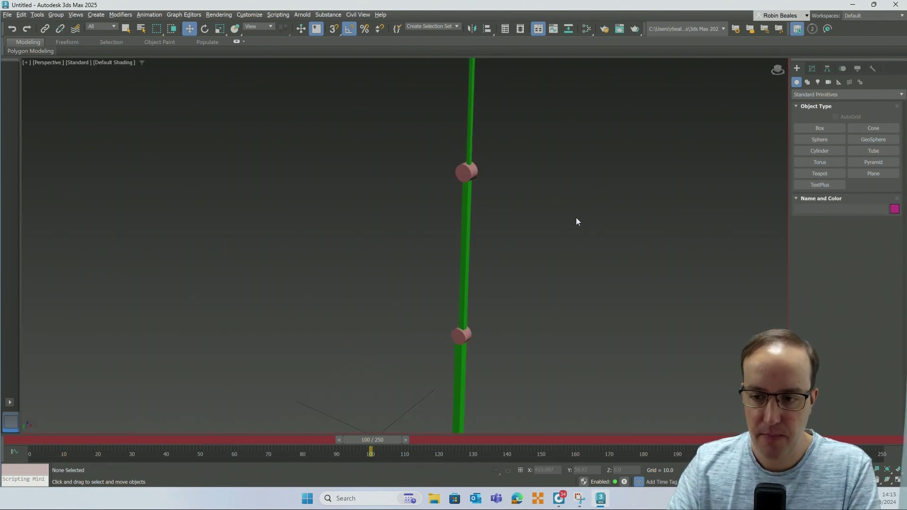
{"action": "scroll", "coordinate": [585, 353], "scroll_direction": "down", "scroll_amount": 6}
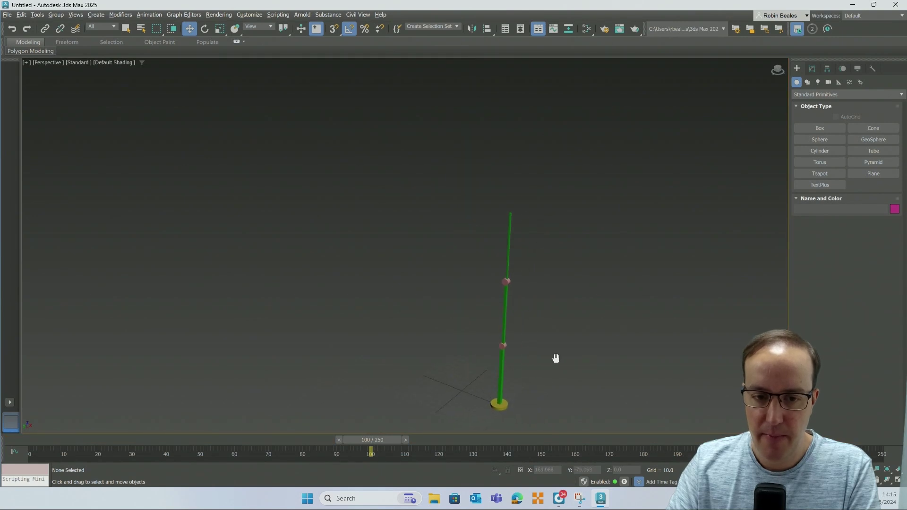
Step: Select the upper beam with its joint and set a key for both at frame 100
{"action": "mouse_move", "coordinate": [370, 441]}
{"action": "left_mouse_down"}
{"action": "mouse_move", "coordinate": [18, 446]}
{"action": "mouse_move", "coordinate": [372, 458]}
{"action": "left_mouse_up"}
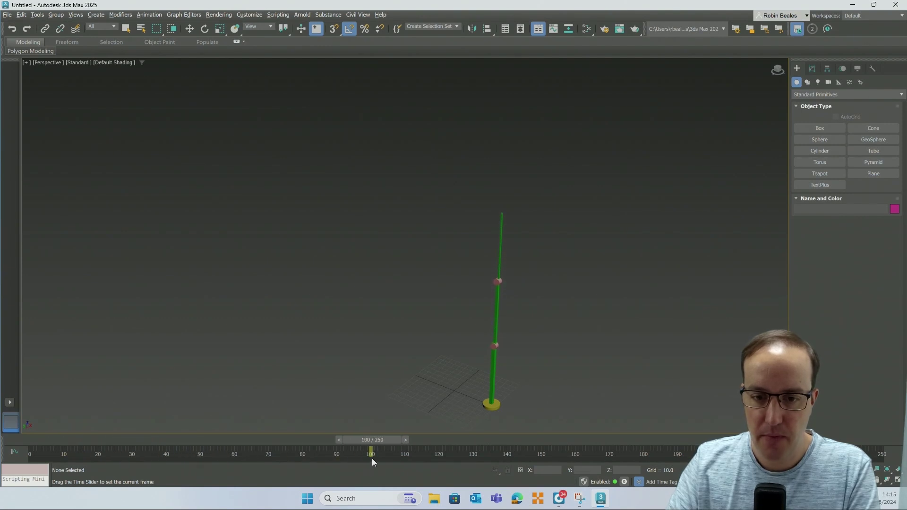
{"action": "key", "text": "w"}
{"action": "scroll", "coordinate": [532, 345], "scroll_direction": "up", "scroll_amount": 5}
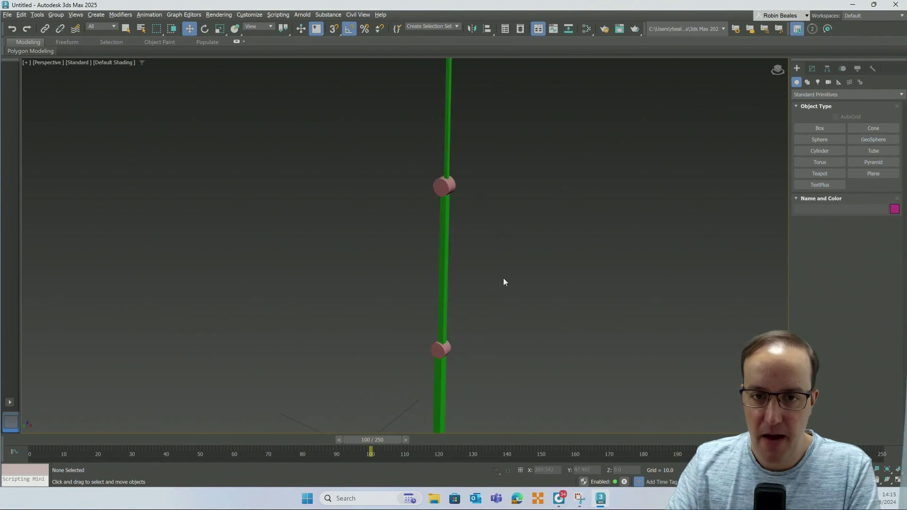
{"action": "scroll", "coordinate": [504, 281], "scroll_direction": "down", "scroll_amount": 2}
{"action": "scroll", "coordinate": [487, 212], "scroll_direction": "up", "scroll_amount": 2}
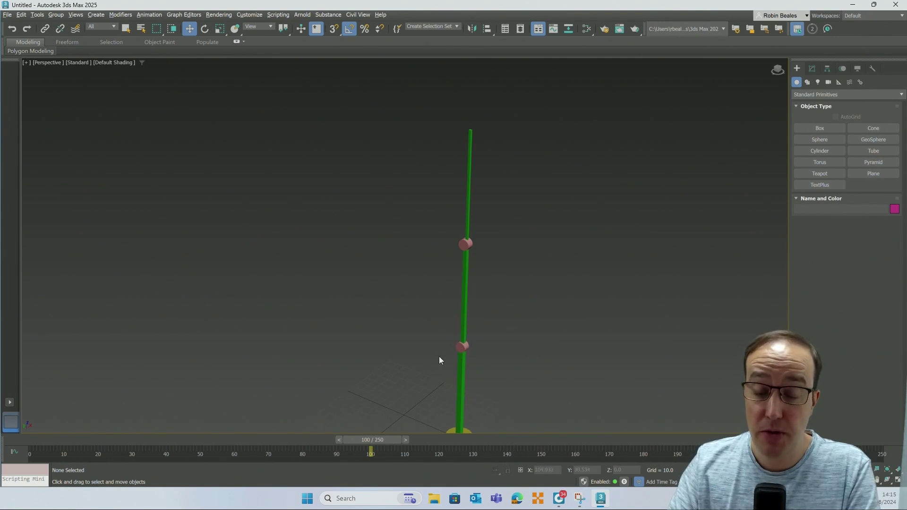
{"action": "left_click", "coordinate": [467, 244]}
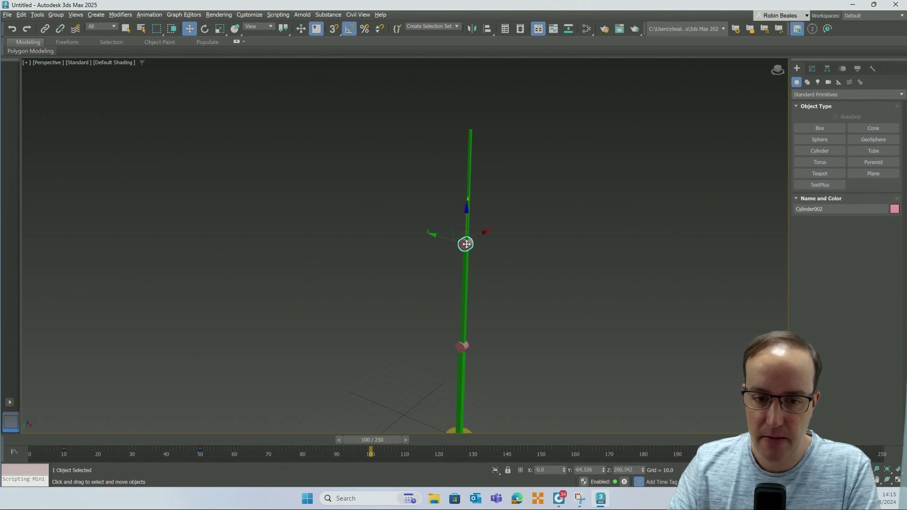
{"action": "left_click", "coordinate": [500, 242]}
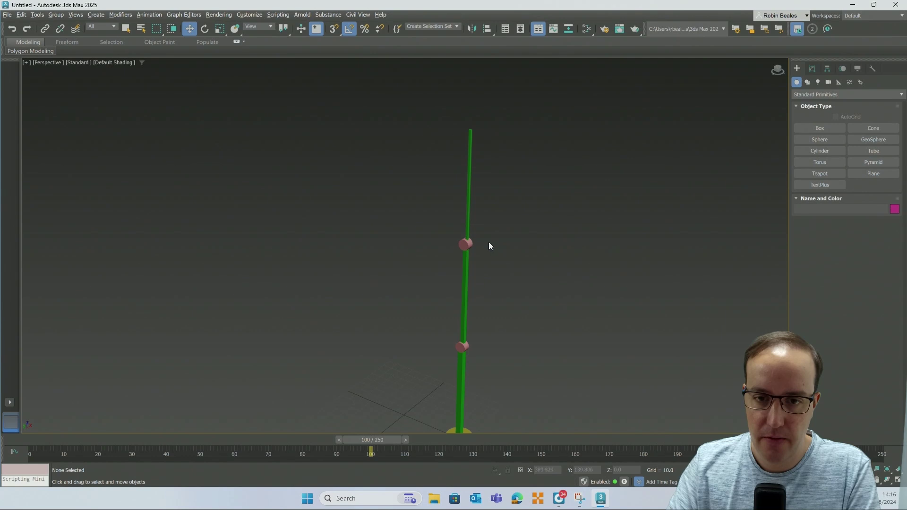
{"action": "left_click_drag", "start_coordinate": [446, 192], "coordinate": [446, 192]}
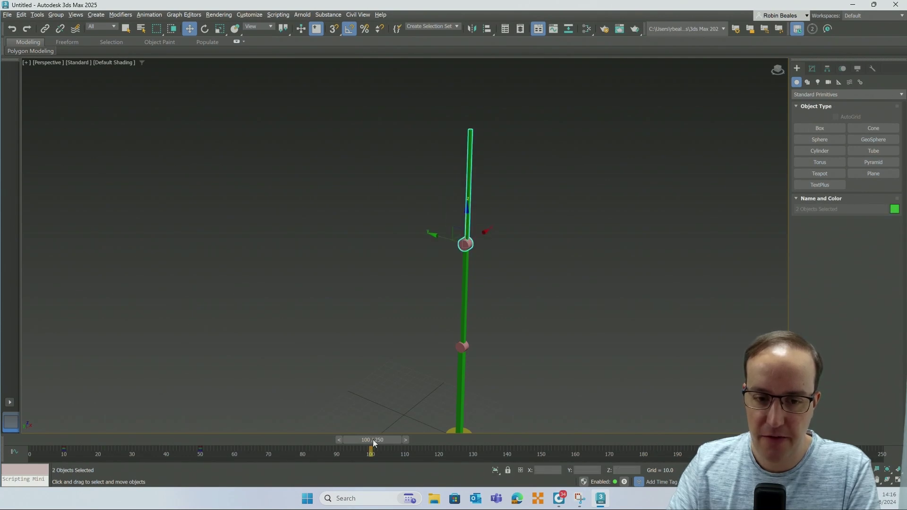
{"action": "mouse_move", "coordinate": [373, 440]}
{"action": "left_mouse_down"}
{"action": "mouse_move", "coordinate": [394, 438]}
{"action": "mouse_move", "coordinate": [376, 441]}
{"action": "left_mouse_up"}
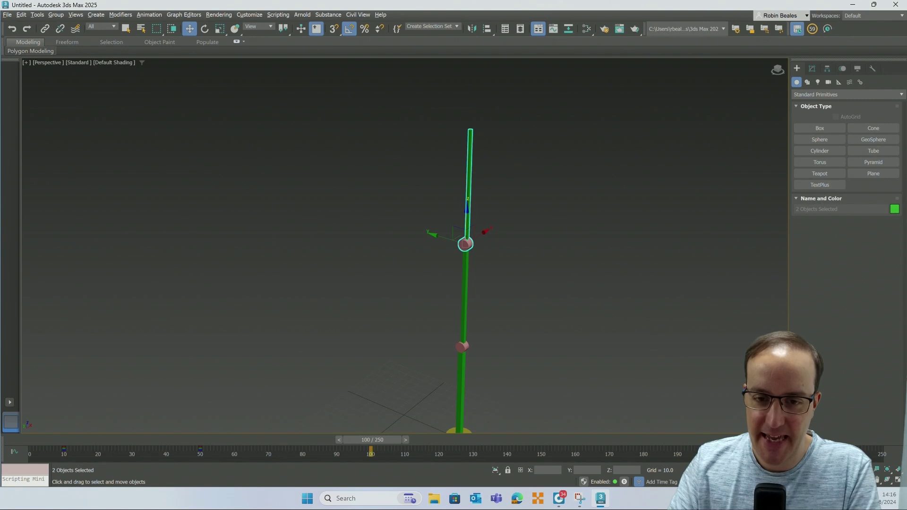
{"action": "key", "text": "period"}
{"action": "key", "text": "period"}
{"action": "key", "text": "period"}
{"action": "key", "text": "period"}
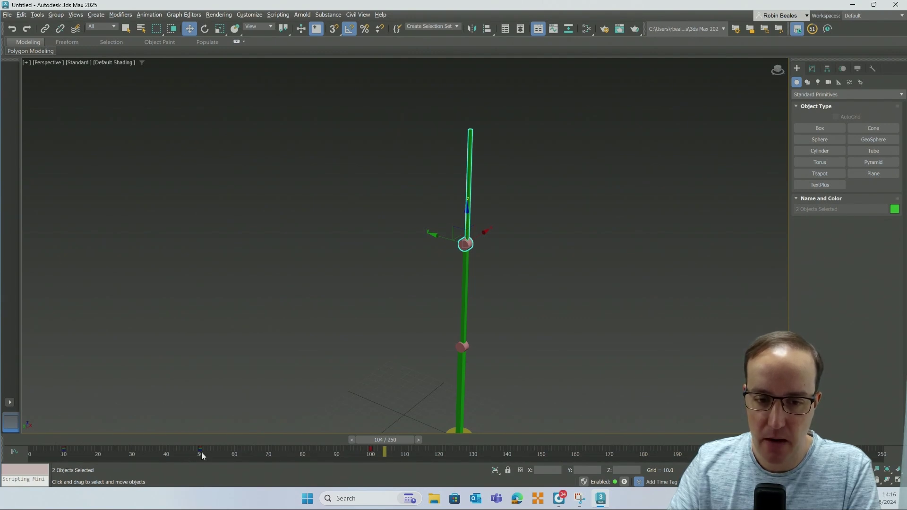
Step: Scrub the timeline to check the extension keys, ending at about frame 150
{"action": "mouse_move", "coordinate": [390, 440]}
{"action": "left_mouse_down"}
{"action": "mouse_move", "coordinate": [205, 430]}
{"action": "mouse_move", "coordinate": [378, 429]}
{"action": "left_mouse_up"}
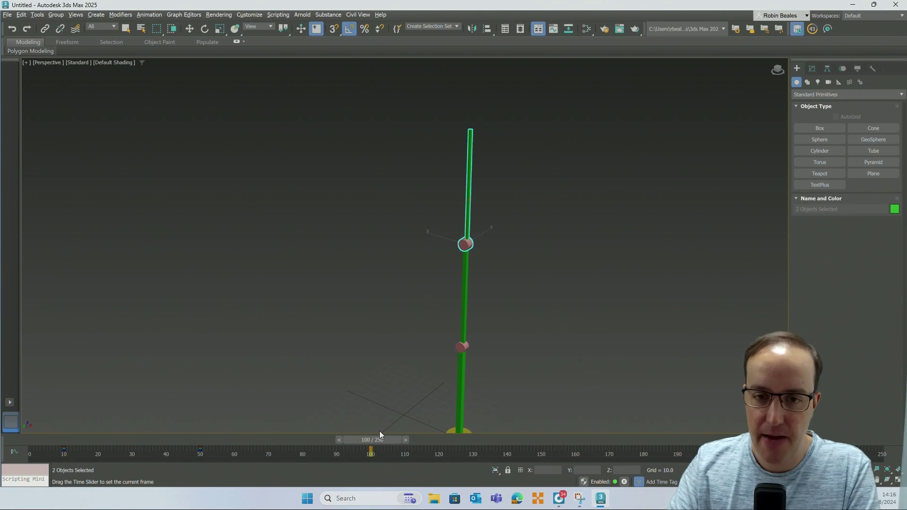
{"action": "left_click_drag", "start_coordinate": [383, 433], "coordinate": [547, 442]}
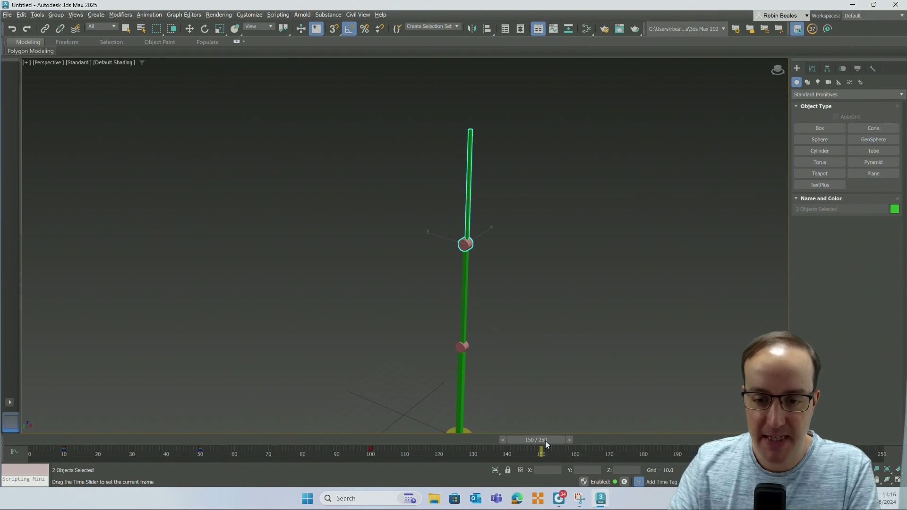
{"action": "left_click_drag", "start_coordinate": [546, 441], "coordinate": [378, 441]}
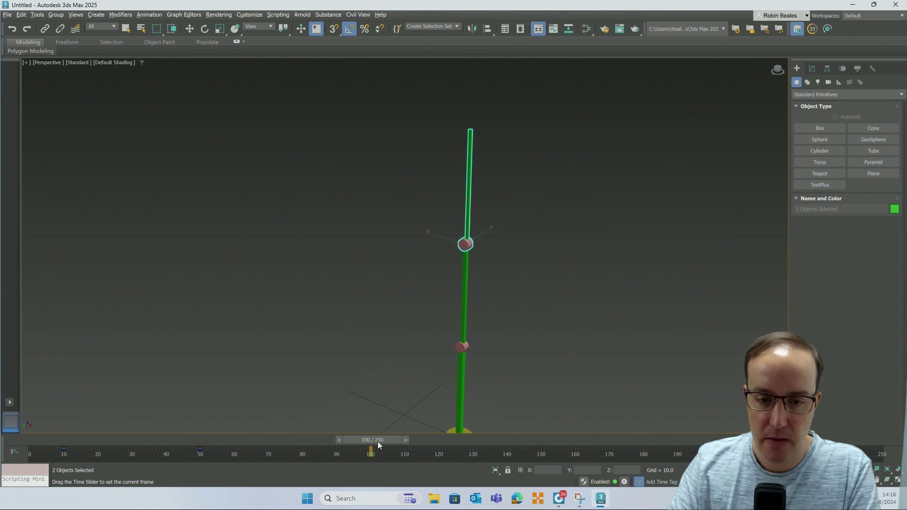
{"action": "key", "text": "w"}
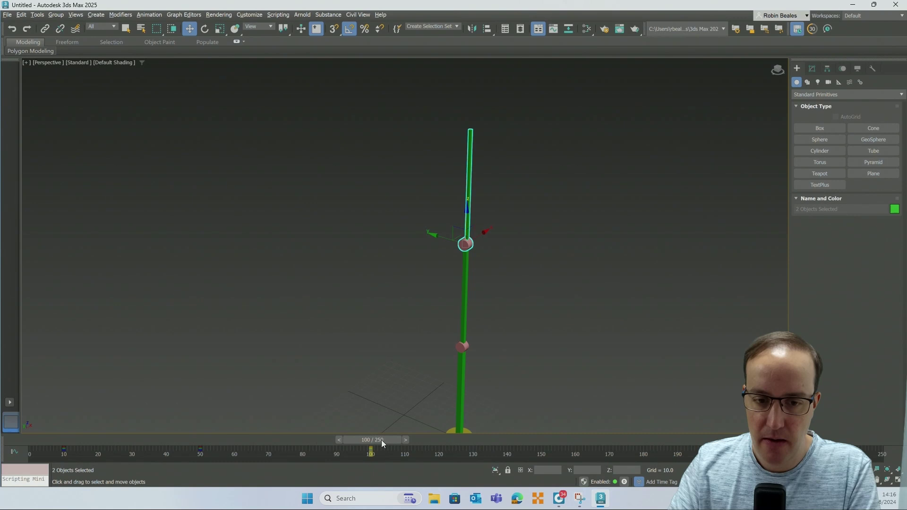
{"action": "left_click_drag", "start_coordinate": [382, 440], "coordinate": [389, 440]}
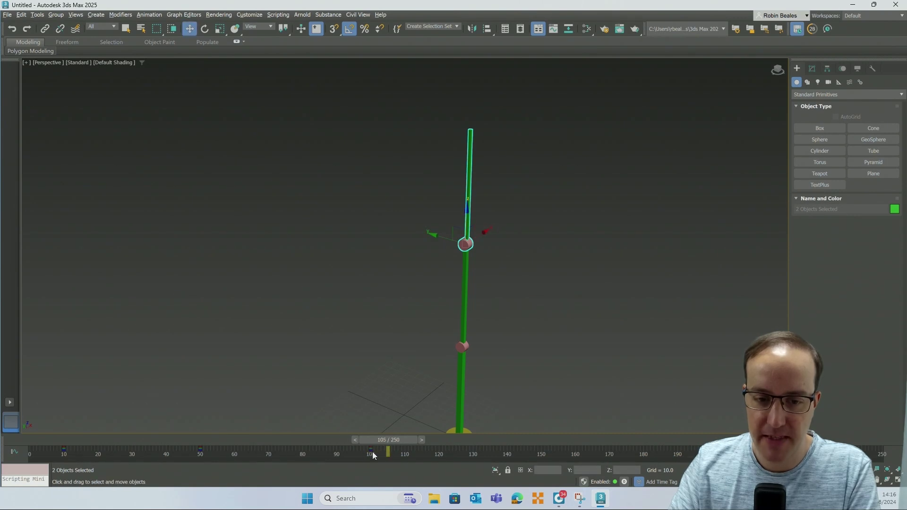
{"action": "key", "text": "q"}
{"action": "left_click", "coordinate": [372, 440]}
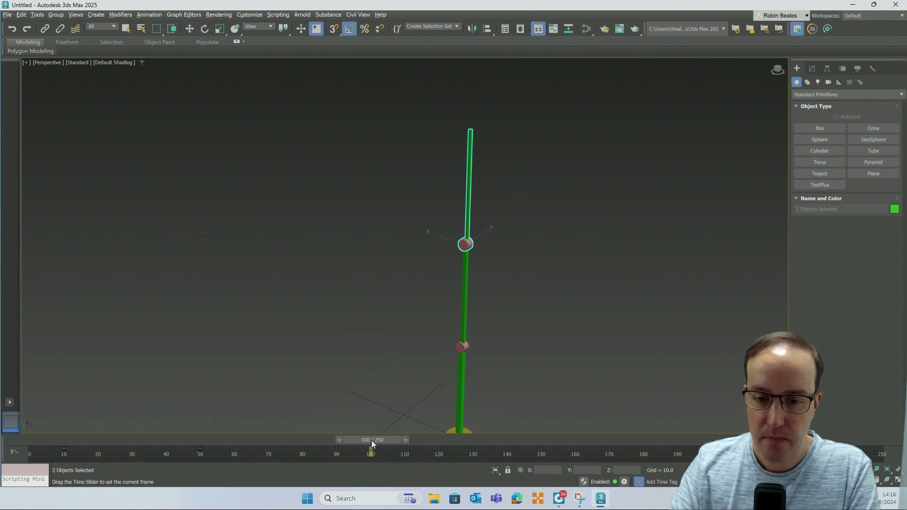
{"action": "left_click_drag", "start_coordinate": [372, 441], "coordinate": [548, 442]}
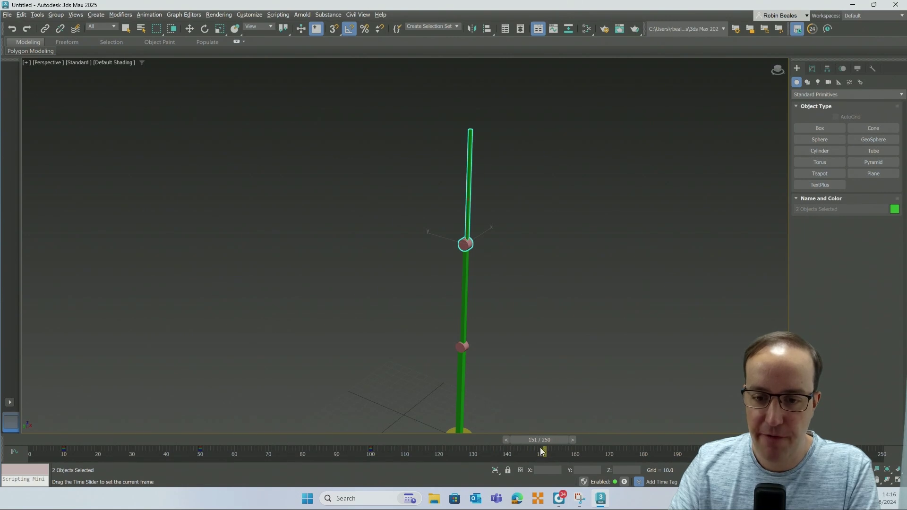
Step: With Auto Key on at frame 150, rotate the upper joint to fold the upper beam to -120 degrees
{"action": "key", "text": "w"}
{"action": "key", "text": "n"}
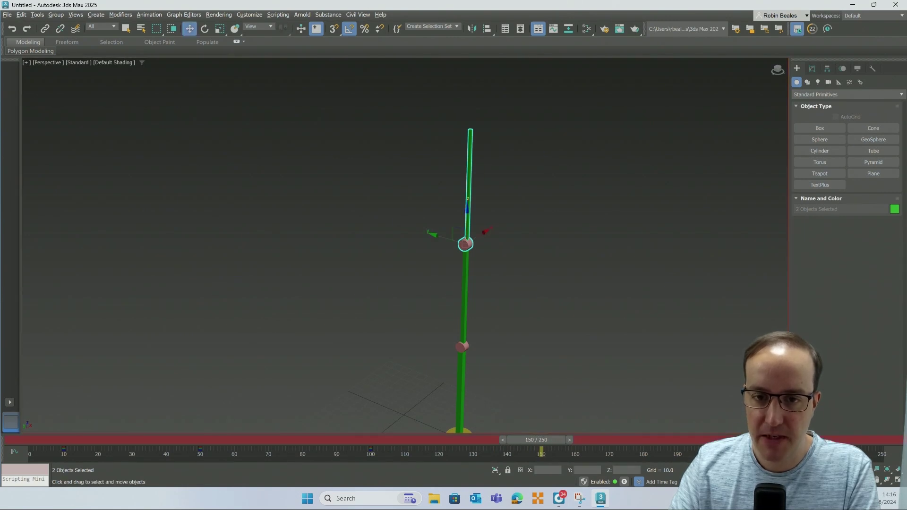
{"action": "left_click", "coordinate": [589, 283]}
{"action": "left_click", "coordinate": [465, 245]}
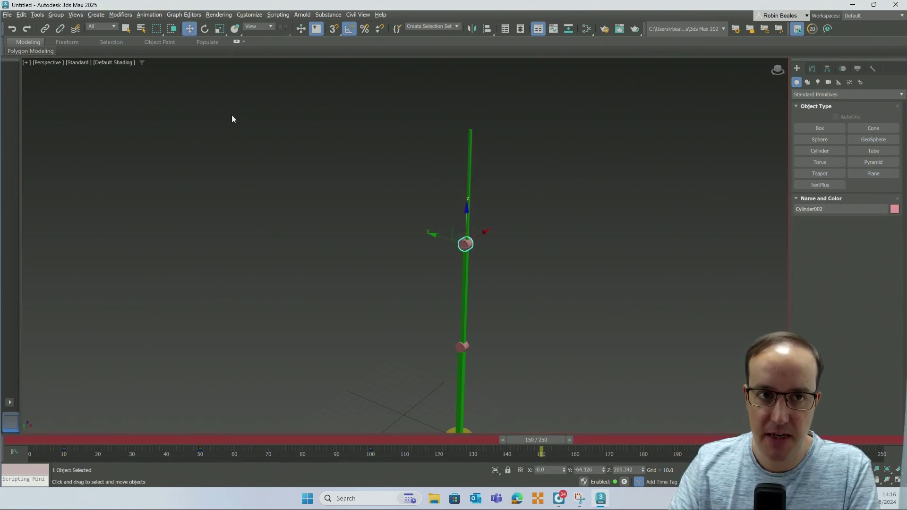
{"action": "left_click", "coordinate": [206, 29]}
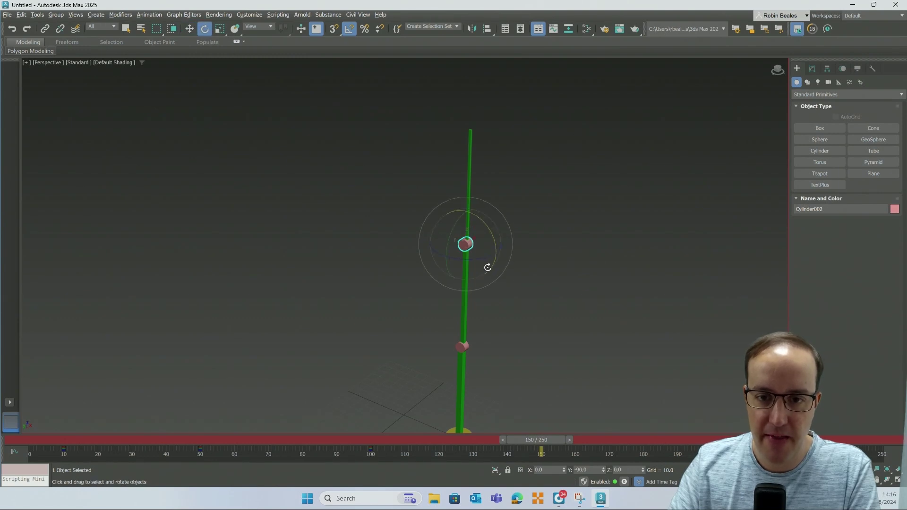
{"action": "left_click_drag", "start_coordinate": [486, 227], "coordinate": [478, 206]}
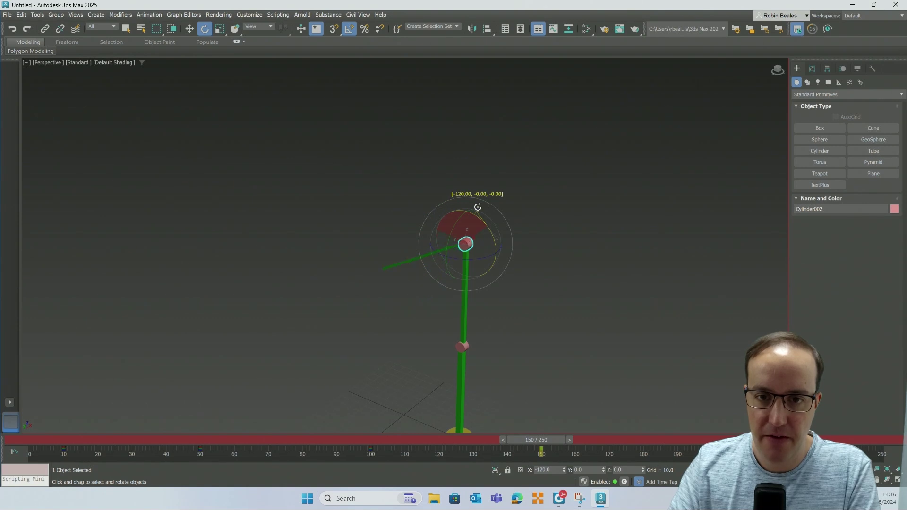
{"action": "left_click", "coordinate": [576, 318]}
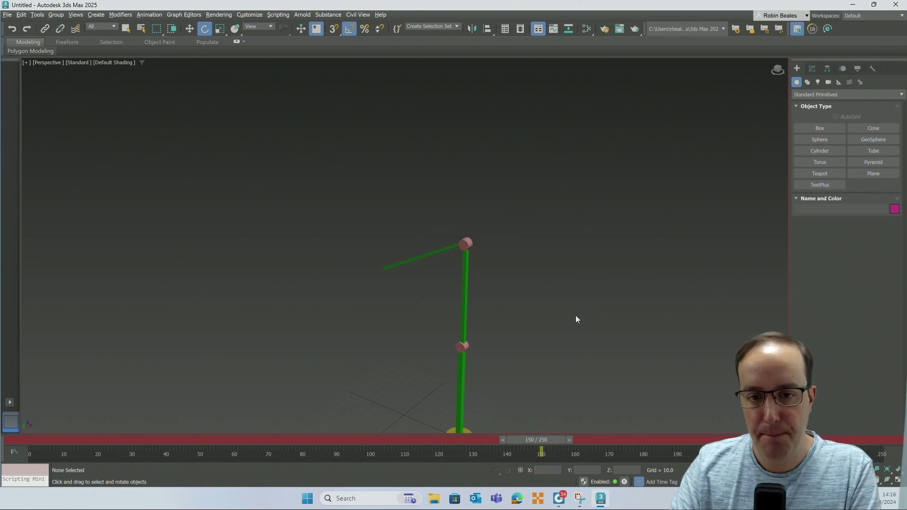
Step: Select the lower pink joint and middle beam, scrub back to about frame 142, and toggle Auto Key off and on
{"action": "middle_click_drag", "start_coordinate": [500, 364], "coordinate": [467, 324]}
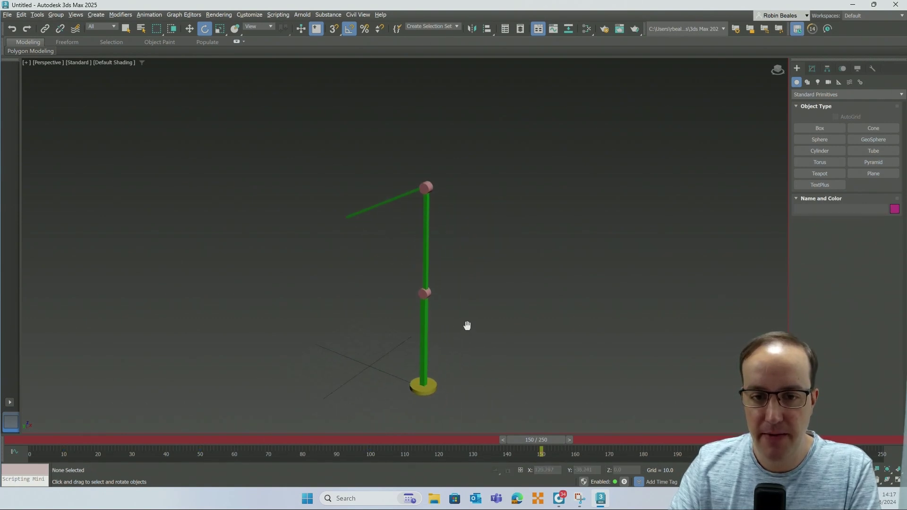
{"action": "left_click", "coordinate": [423, 291]}
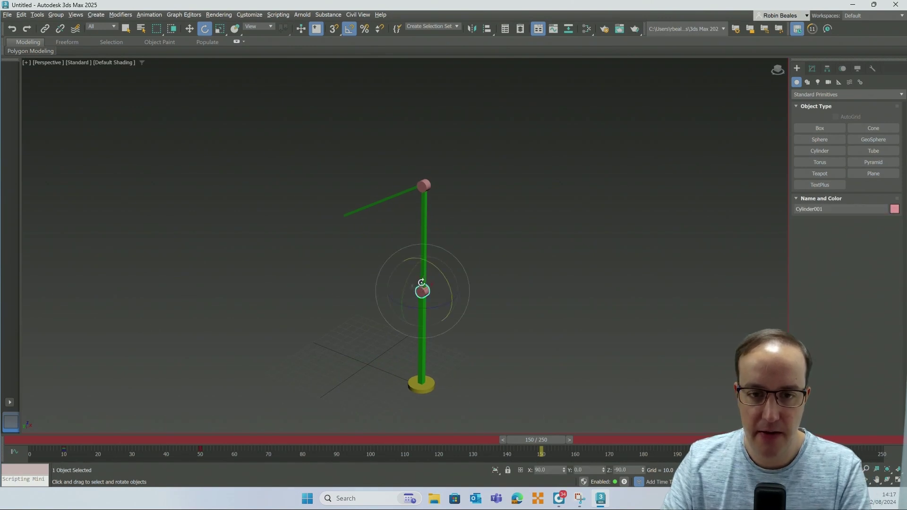
{"action": "left_click", "coordinate": [423, 291], "text": "ctrl"}
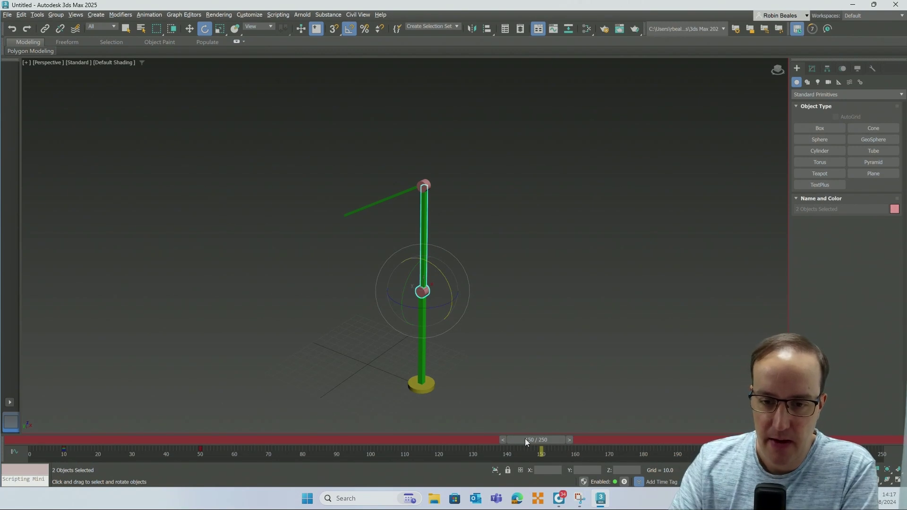
{"action": "left_click_drag", "start_coordinate": [525, 439], "coordinate": [496, 441]}
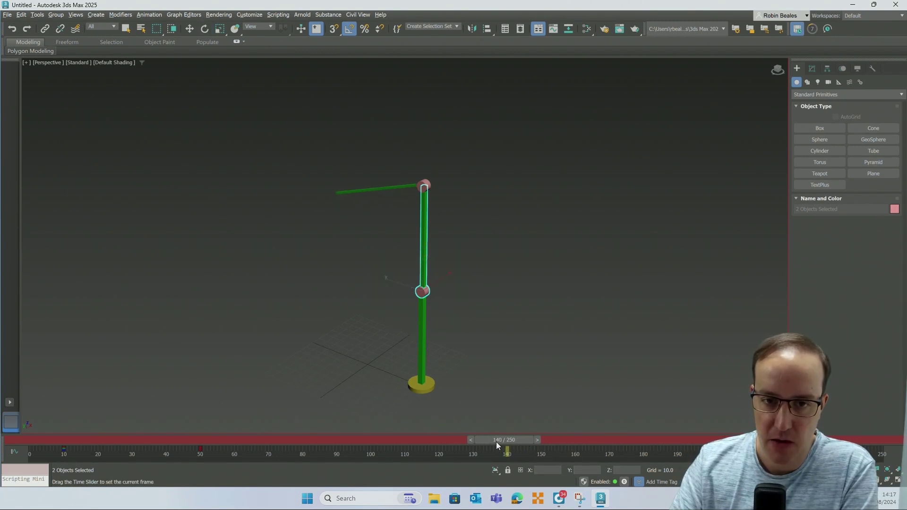
{"action": "key", "text": "e"}
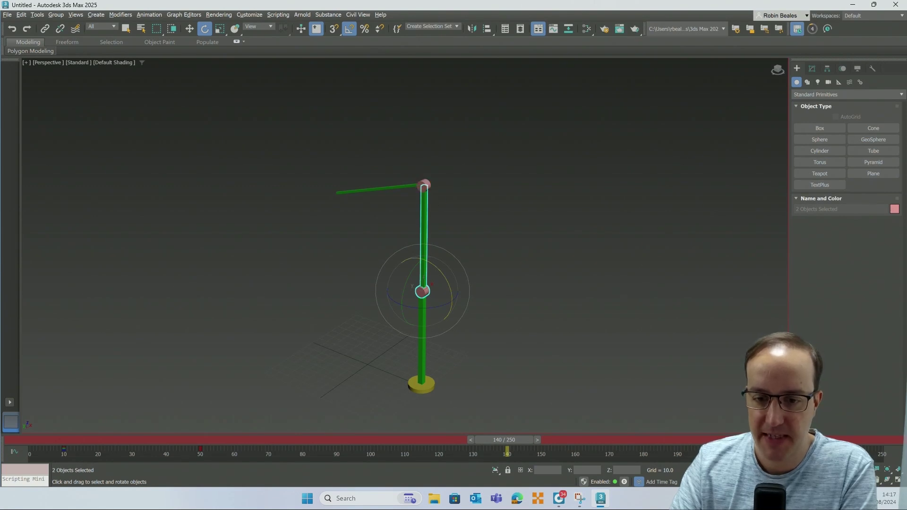
{"action": "key", "text": "n"}
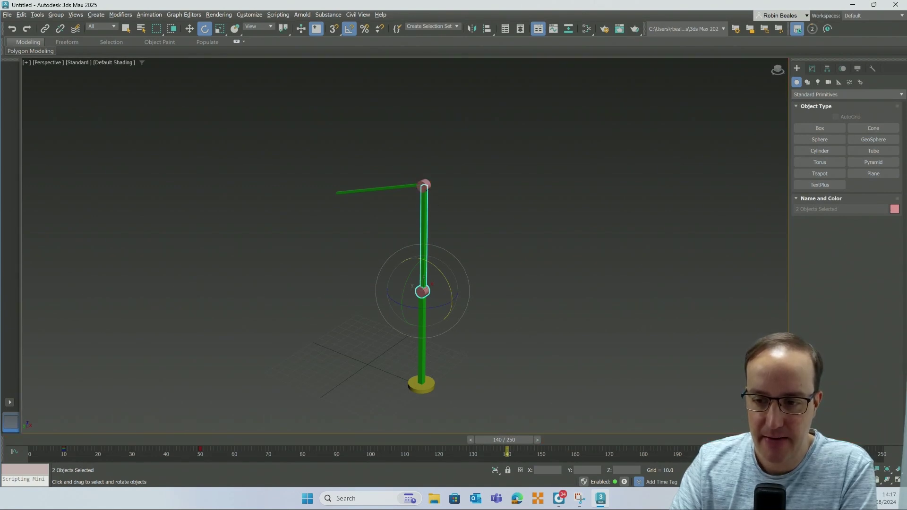
{"action": "key", "text": "n"}
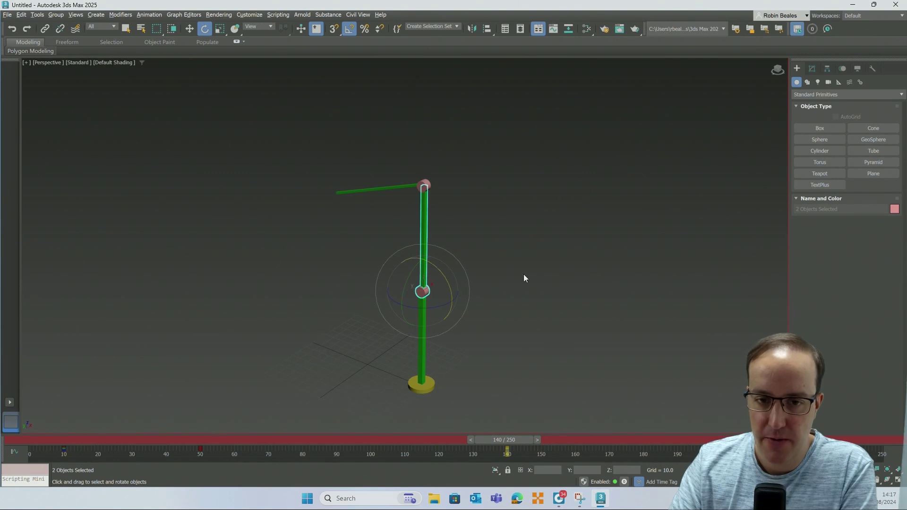
Step: At about frame 190, rotate the middle pink joint to fold the upper arm down 90 degrees
{"action": "left_click", "coordinate": [524, 278]}
{"action": "left_click_drag", "start_coordinate": [508, 440], "coordinate": [646, 444]}
{"action": "right_click", "coordinate": [645, 446]}
{"action": "key", "text": "e"}
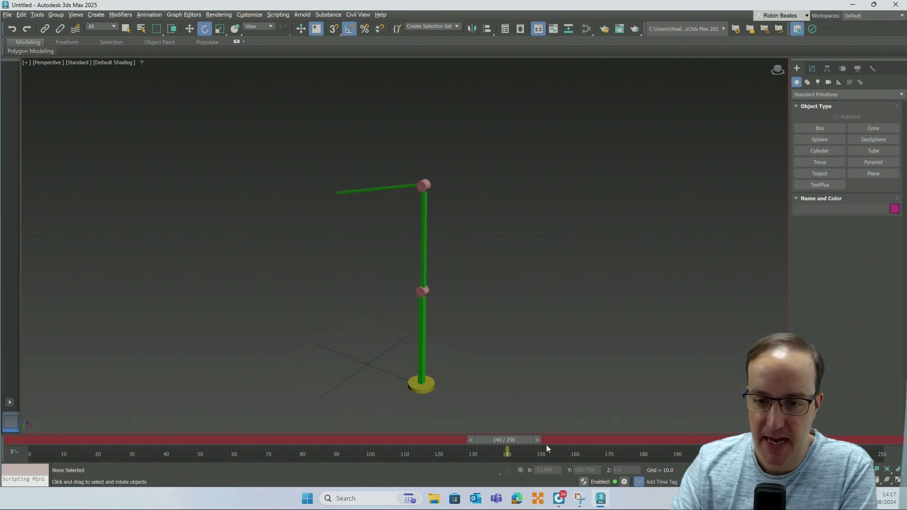
{"action": "left_click_drag", "start_coordinate": [539, 440], "coordinate": [684, 444]}
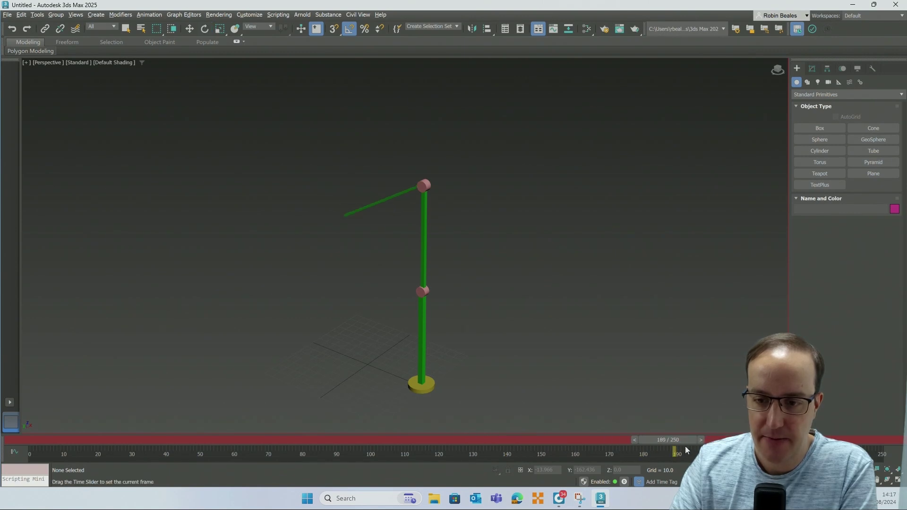
{"action": "key", "text": "e"}
{"action": "left_click", "coordinate": [423, 291]}
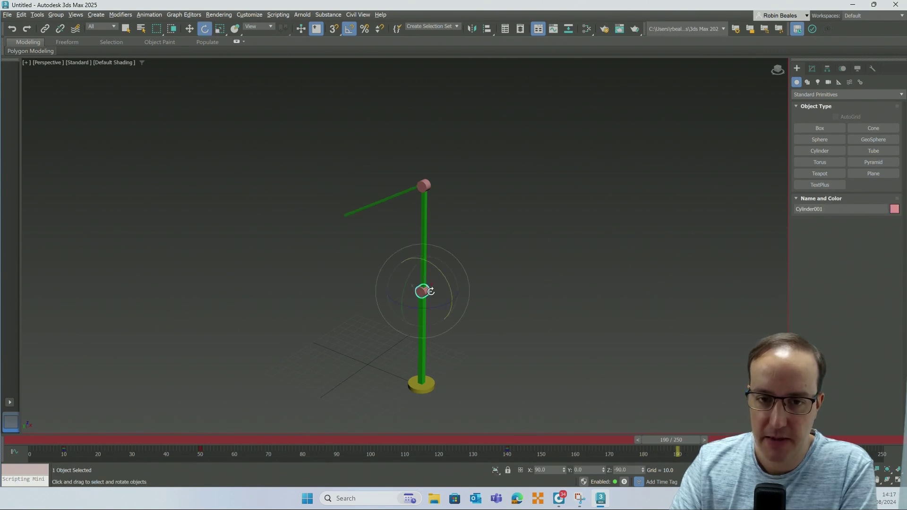
{"action": "left_click_drag", "start_coordinate": [449, 286], "coordinate": [453, 267]}
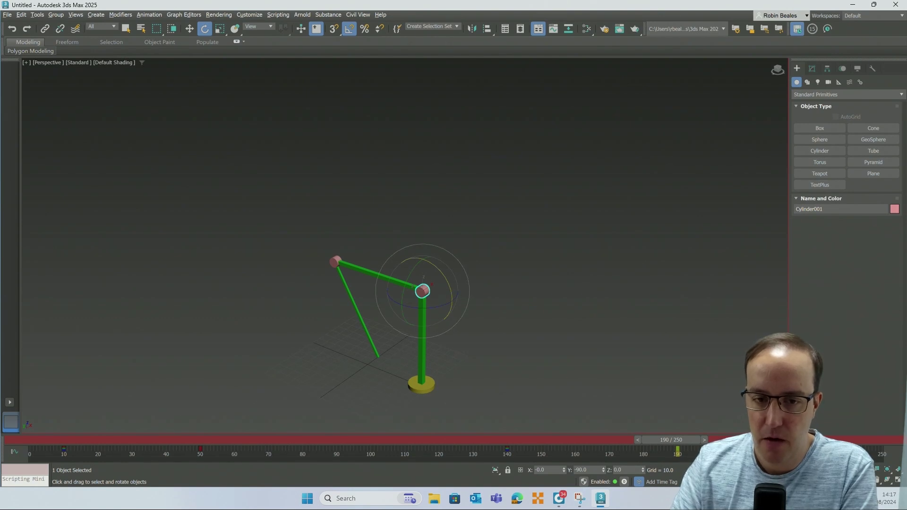
Step: Turn Auto Key off, select all six arm pieces and scrub between frames 200 and 179
{"action": "key", "text": "n"}
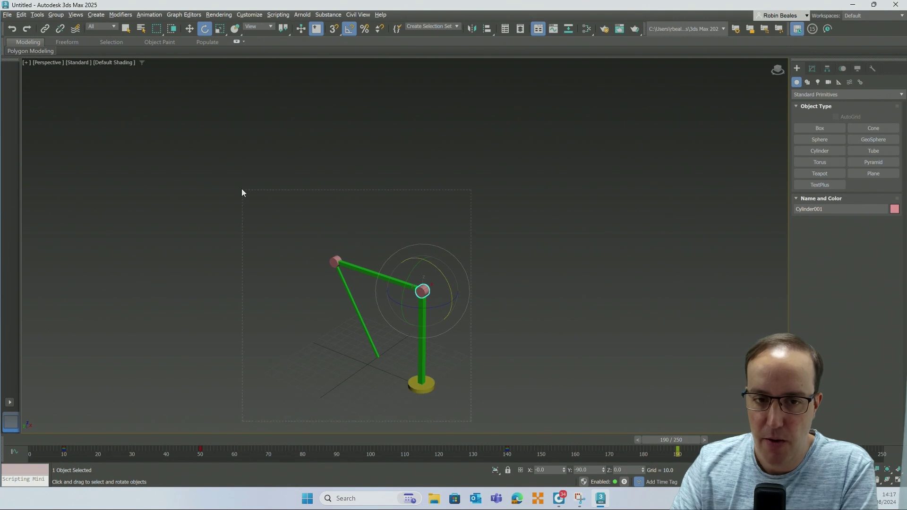
{"action": "left_click_drag", "start_coordinate": [242, 192], "coordinate": [242, 192]}
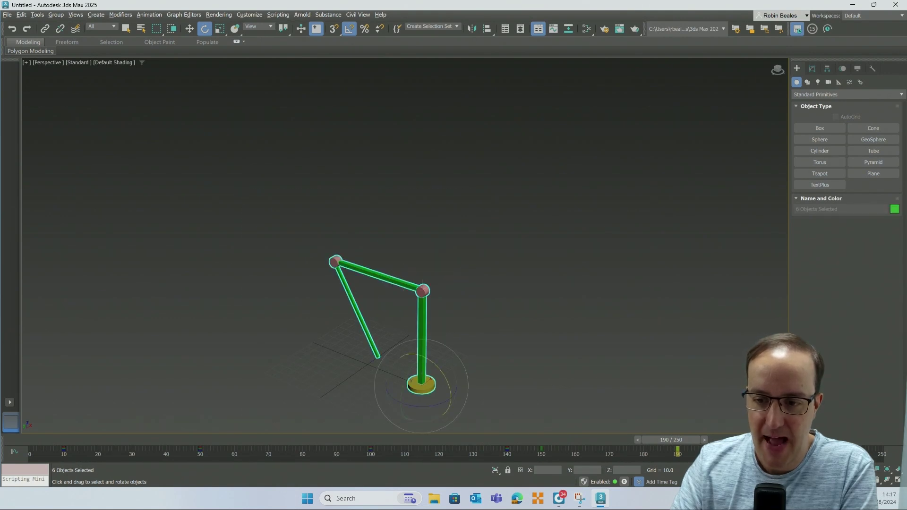
{"action": "left_click_drag", "start_coordinate": [685, 445], "coordinate": [717, 445]}
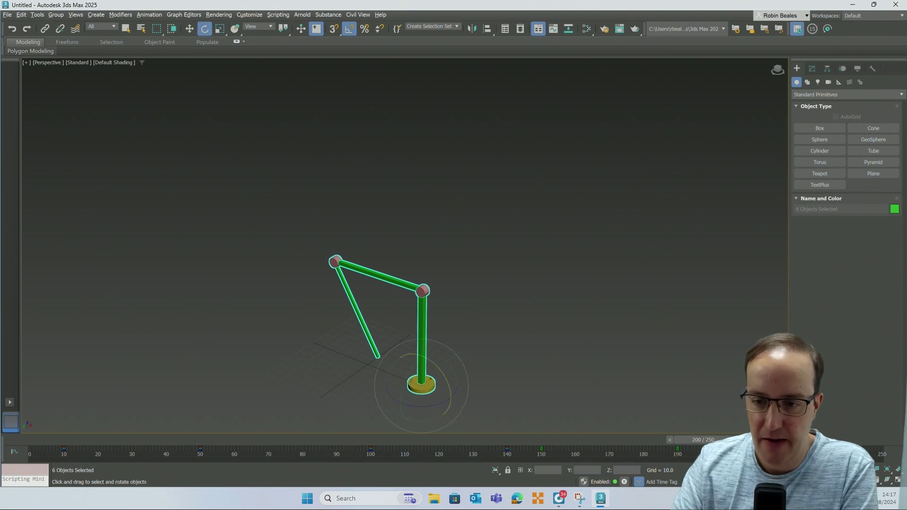
{"action": "mouse_move", "coordinate": [696, 441]}
{"action": "left_mouse_down"}
{"action": "mouse_move", "coordinate": [628, 443]}
{"action": "mouse_move", "coordinate": [704, 449]}
{"action": "left_mouse_up"}
Step: With Auto Key on near frame 250, rotate the yellow base Cylinder003 -235 degrees on Z, then return to frame 0
{"action": "key", "text": "e"}
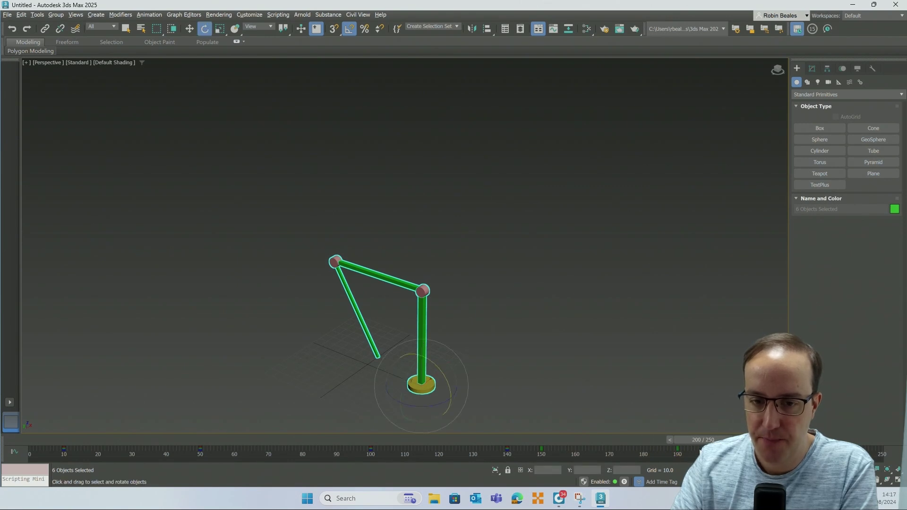
{"action": "left_click", "coordinate": [646, 341]}
{"action": "left_click", "coordinate": [421, 385]}
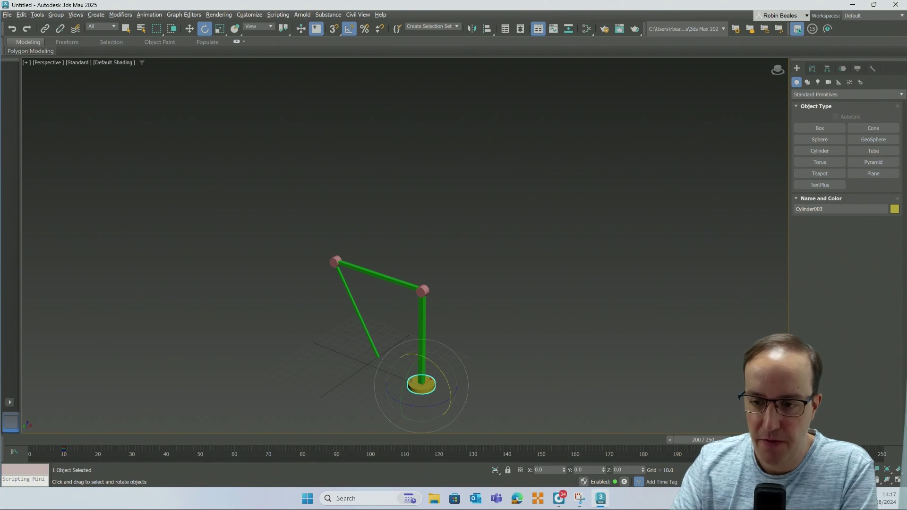
{"action": "key", "text": "n"}
{"action": "key", "text": "q"}
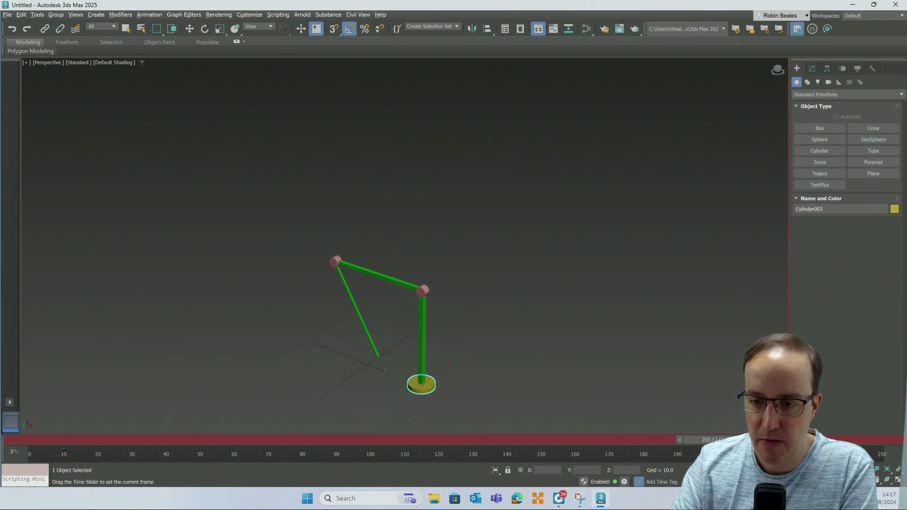
{"action": "left_click_drag", "start_coordinate": [701, 441], "coordinate": [766, 439]}
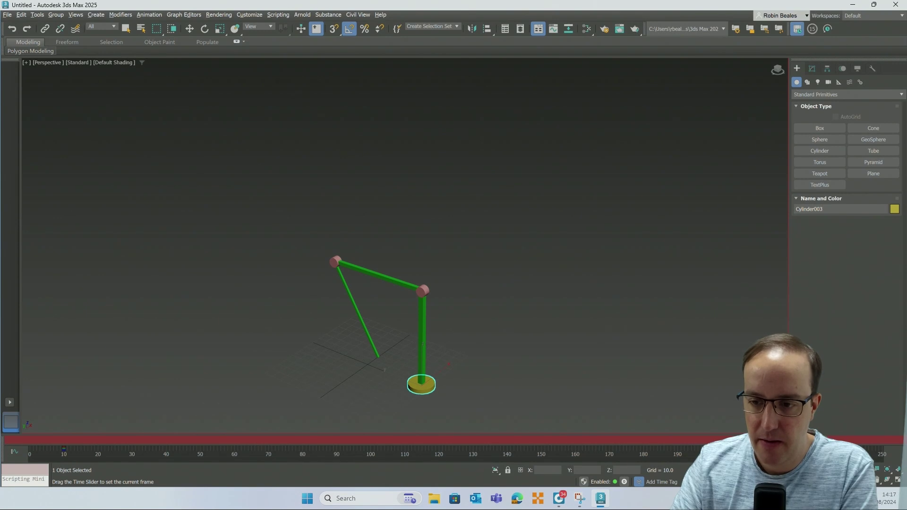
{"action": "key", "text": "e"}
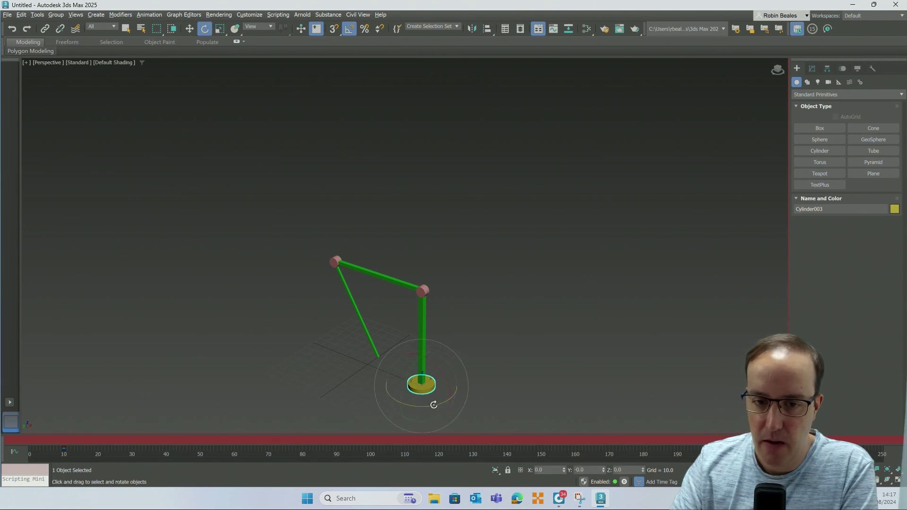
{"action": "left_click_drag", "start_coordinate": [433, 405], "coordinate": [365, 401]}
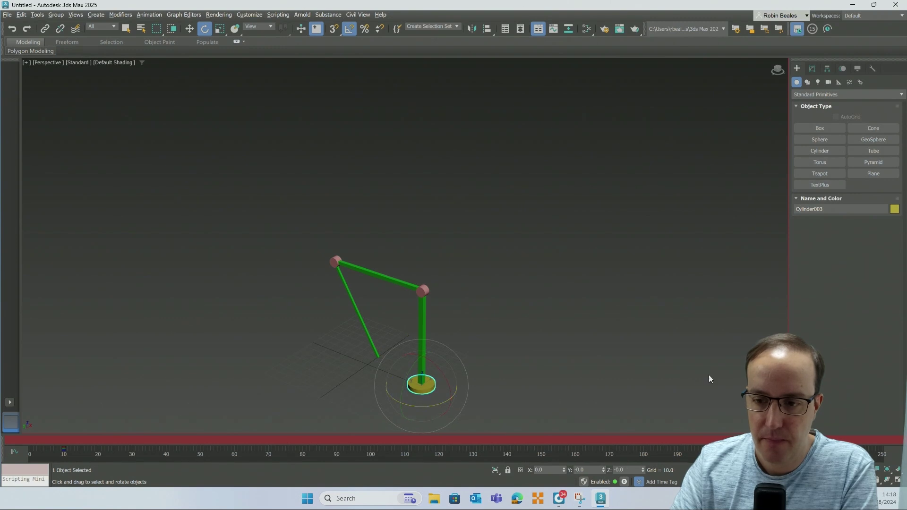
{"action": "key", "text": "n"}
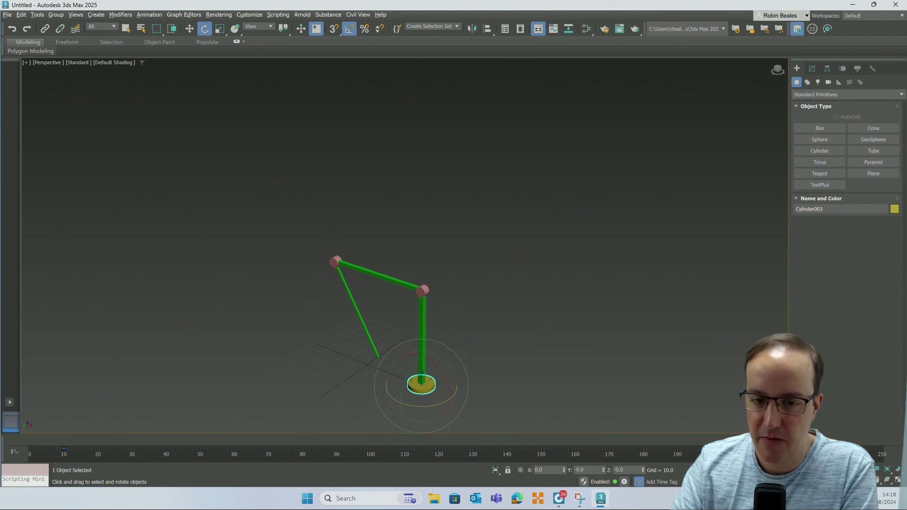
{"action": "key", "text": "Home"}
Step: Deselect everything, orbit the view around the crane, and play the 250-frame animation
{"action": "left_click", "coordinate": [489, 369]}
{"action": "middle_click_drag", "start_coordinate": [489, 370], "coordinate": [496, 341], "text": "alt"}
{"action": "scroll", "coordinate": [496, 341], "scroll_direction": "up", "scroll_amount": 5}
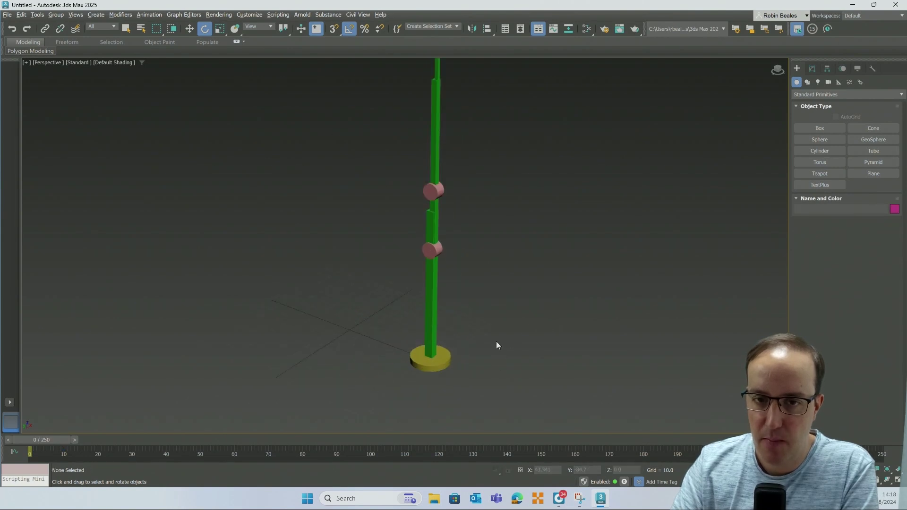
{"action": "scroll", "coordinate": [496, 341], "scroll_direction": "down", "scroll_amount": 3}
{"action": "key", "text": "slash"}
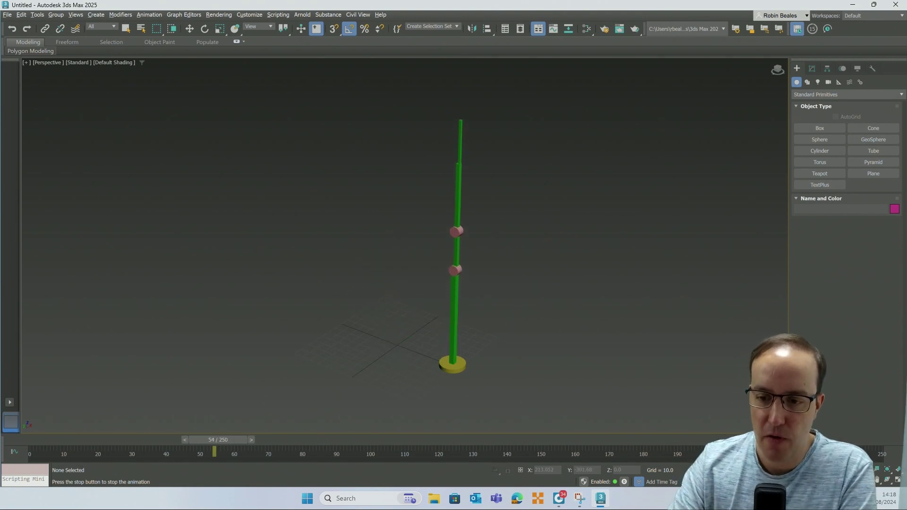
Step: Stop playback and select the yellow base disc Cylinder003
{"action": "key", "text": "e"}
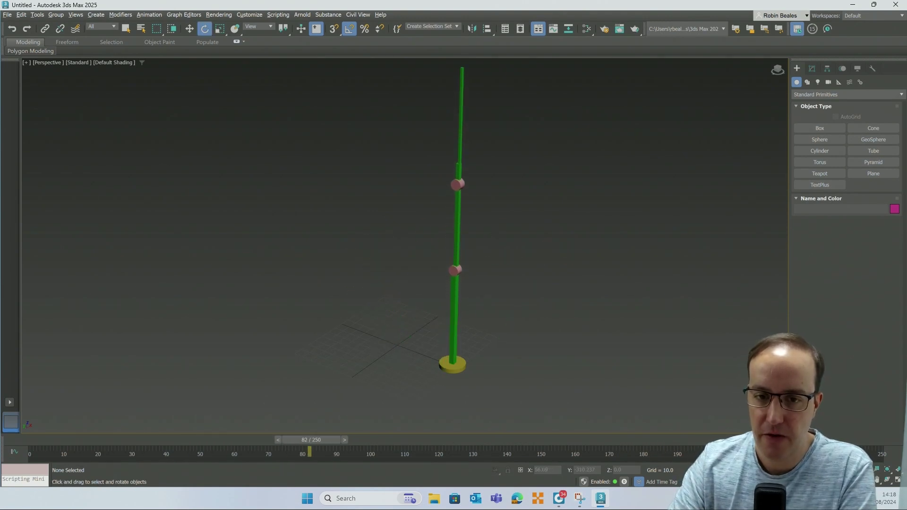
{"action": "left_click", "coordinate": [450, 369]}
{"action": "left_click", "coordinate": [455, 270]}
{"action": "left_click", "coordinate": [456, 288]}
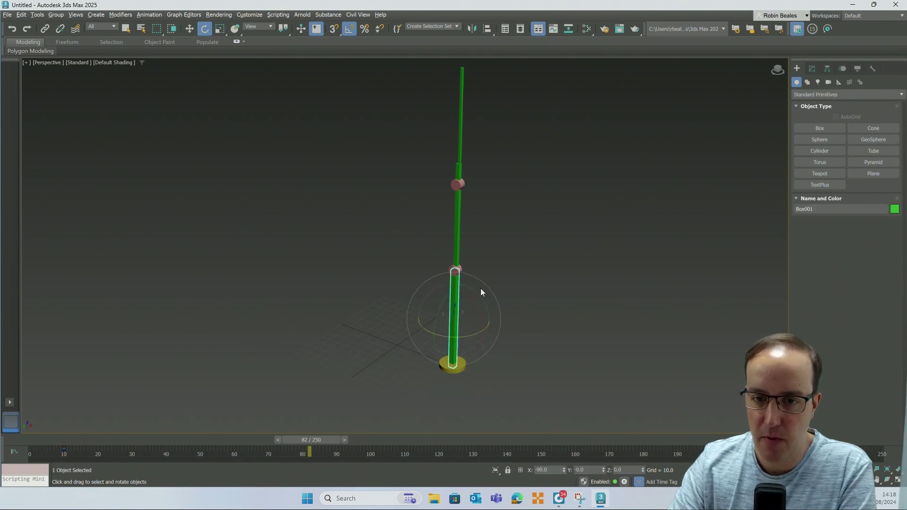
{"action": "left_click", "coordinate": [455, 271]}
{"action": "left_click", "coordinate": [516, 284]}
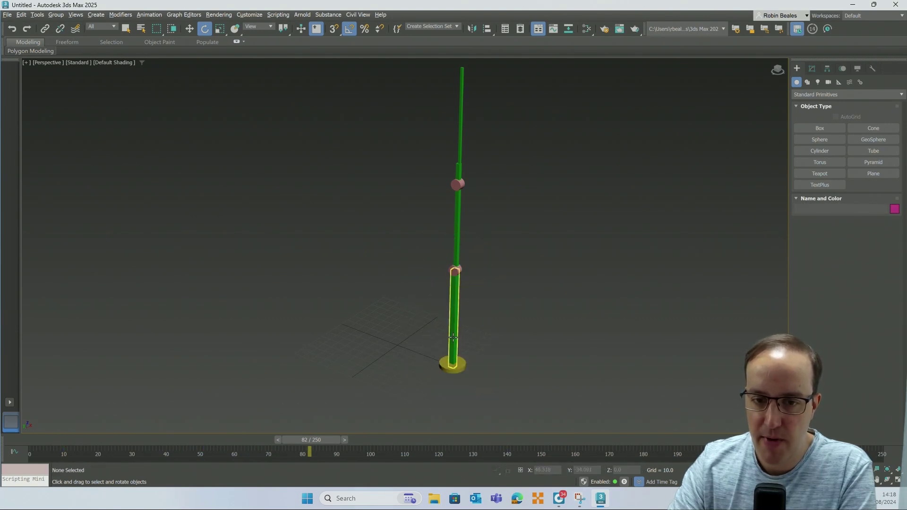
{"action": "left_click", "coordinate": [454, 321]}
{"action": "left_click", "coordinate": [450, 378]}
{"action": "left_click", "coordinate": [448, 364]}
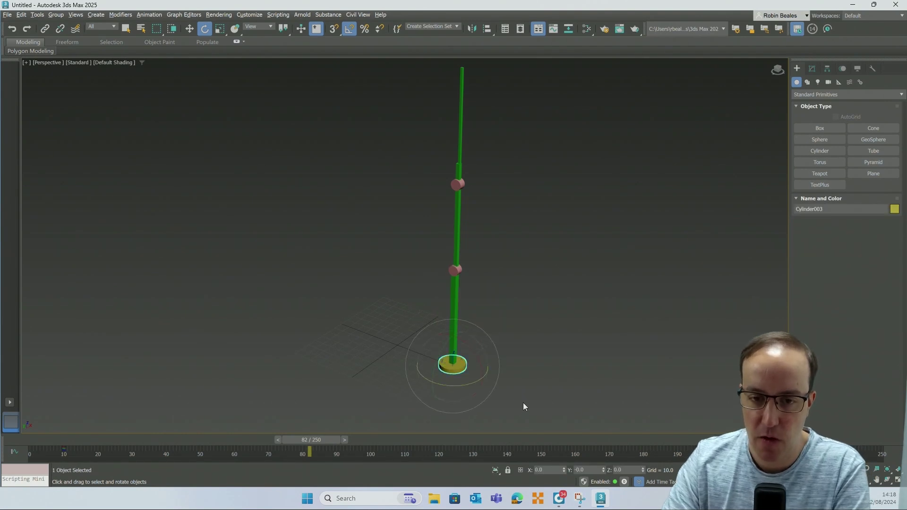
{"action": "left_click", "coordinate": [500, 370]}
{"action": "left_click", "coordinate": [457, 372]}
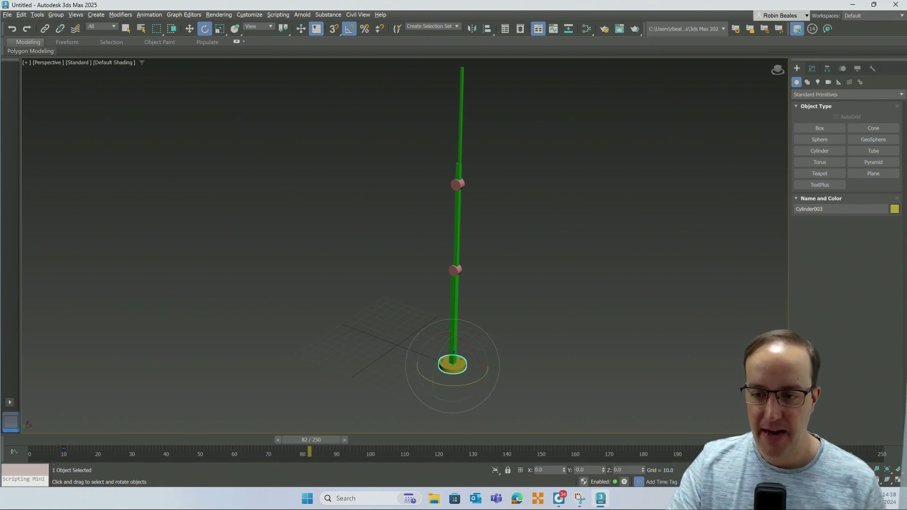
Step: Drag the base's spin key from frame 225 to 230, deselect, and scrub to frame 149
{"action": "left_click_drag", "start_coordinate": [797, 454], "coordinate": [800, 454]}
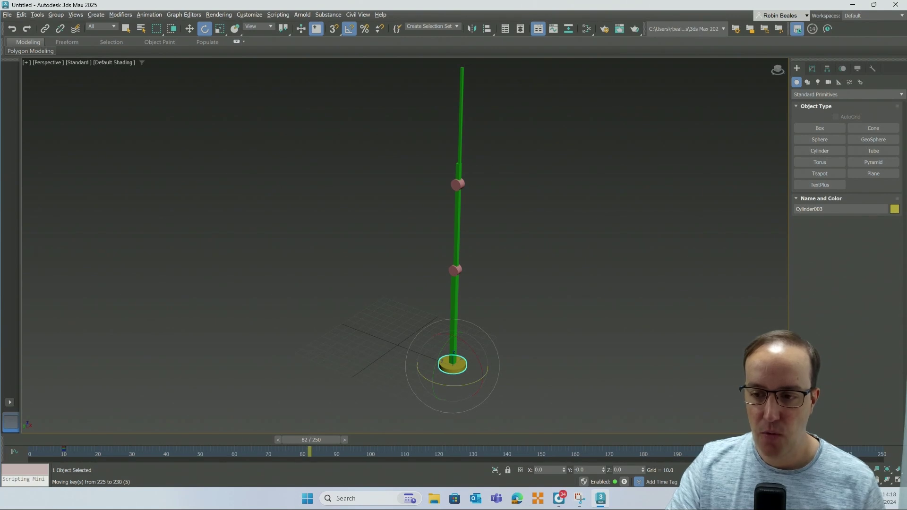
{"action": "left_click_drag", "start_coordinate": [880, 452], "coordinate": [882, 453]}
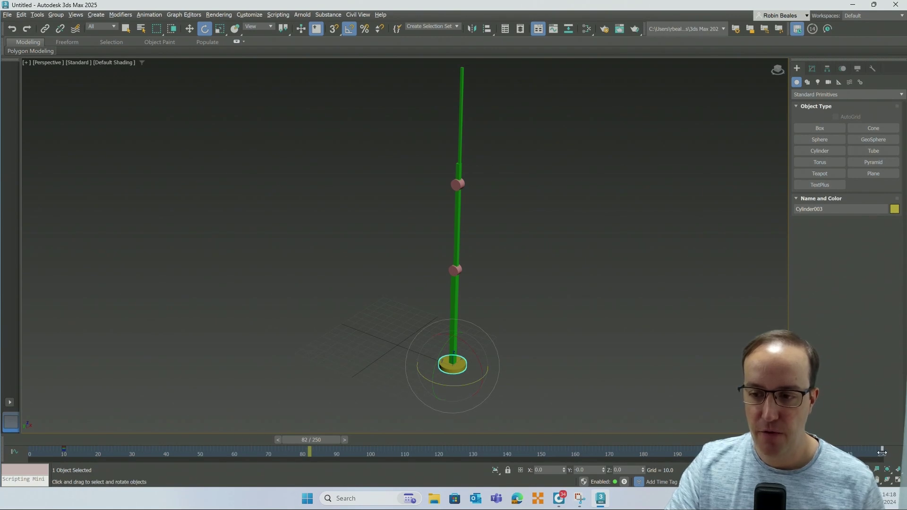
{"action": "left_click", "coordinate": [729, 403]}
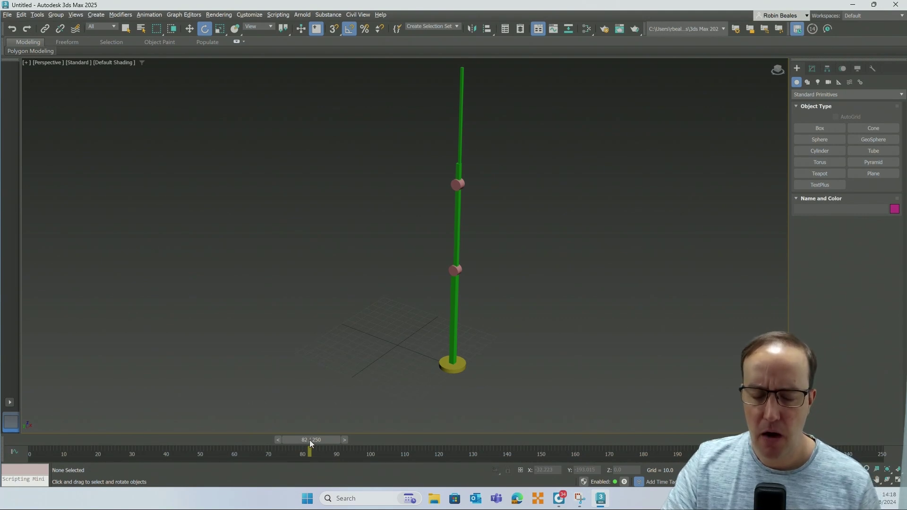
{"action": "left_click_drag", "start_coordinate": [311, 440], "coordinate": [5, 457]}
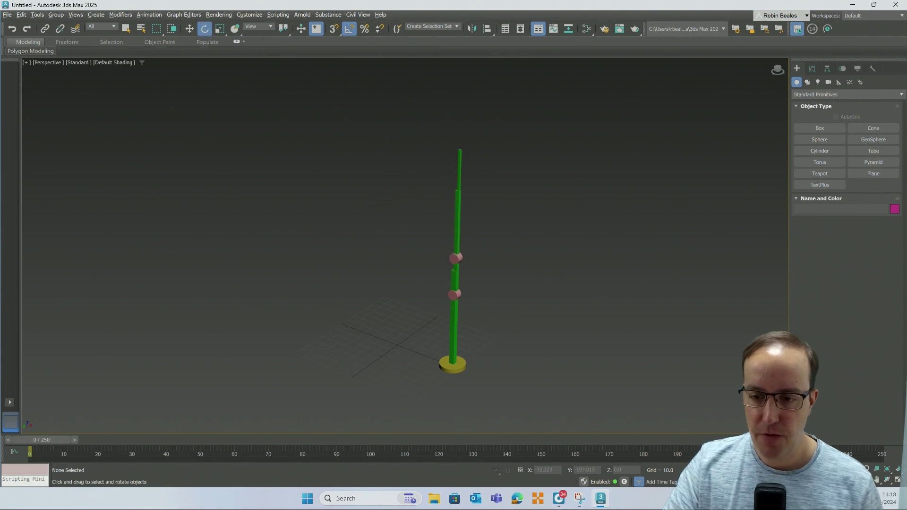
Step: Play the crane animation from frame 0 to watch it extend and fold at the joints
{"action": "key", "text": "slash"}
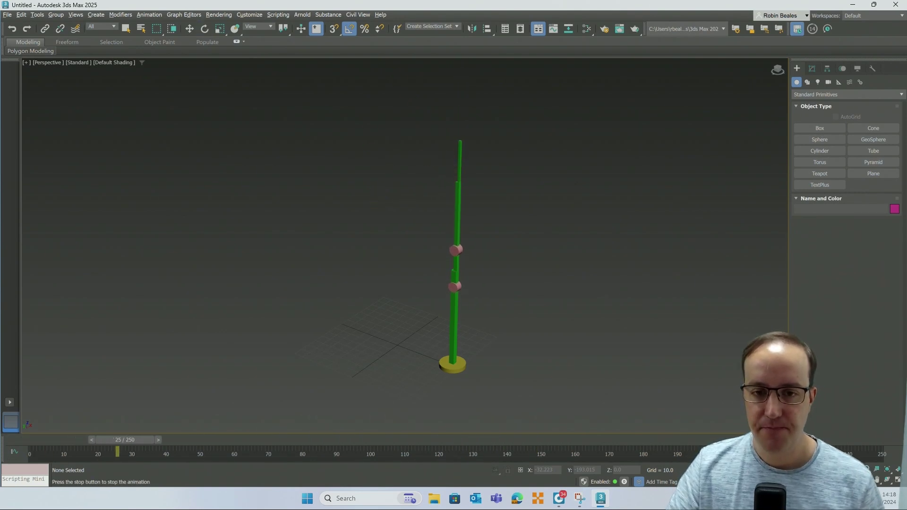